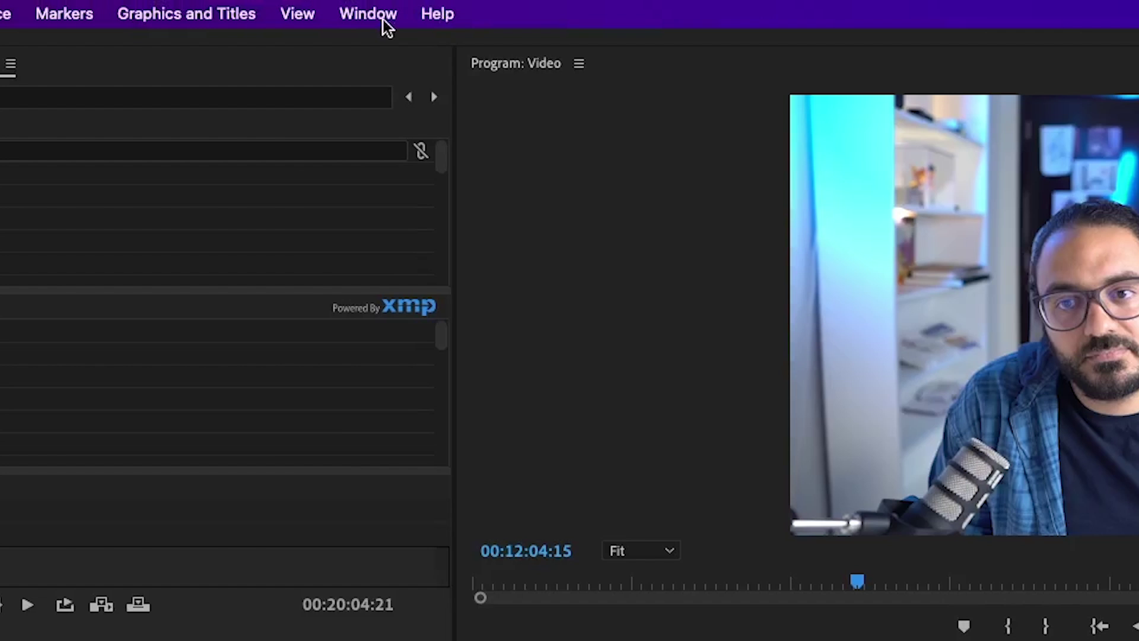
# Open the Silence Remover extension.
pyautogui.click(379, 17)
pyautogui.moveTo(485, 112)
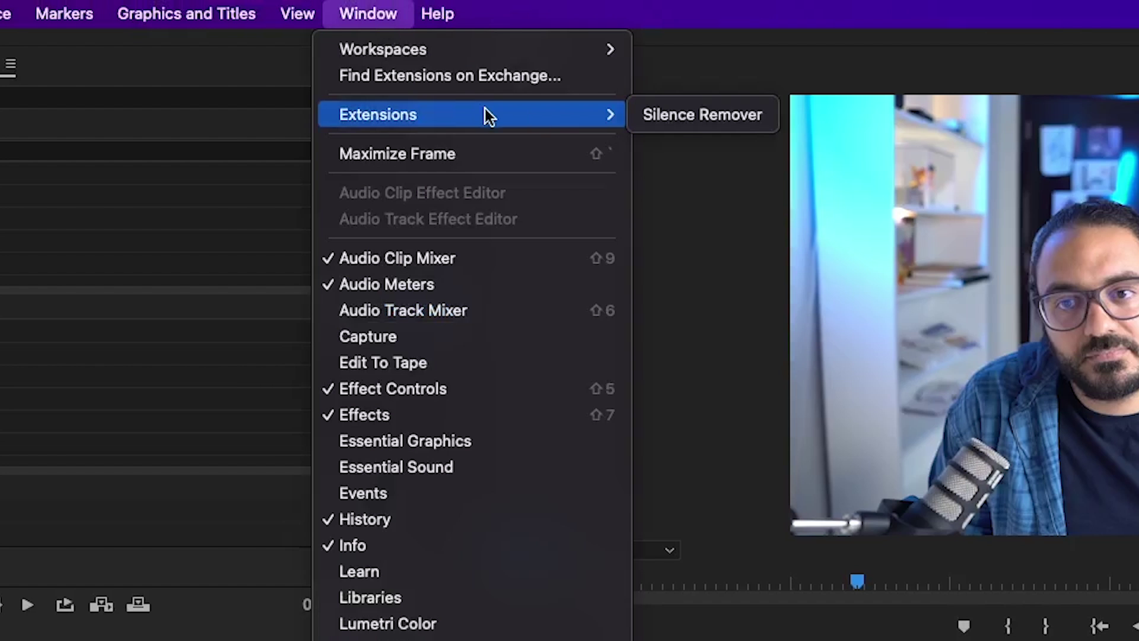
pyautogui.click(672, 117)
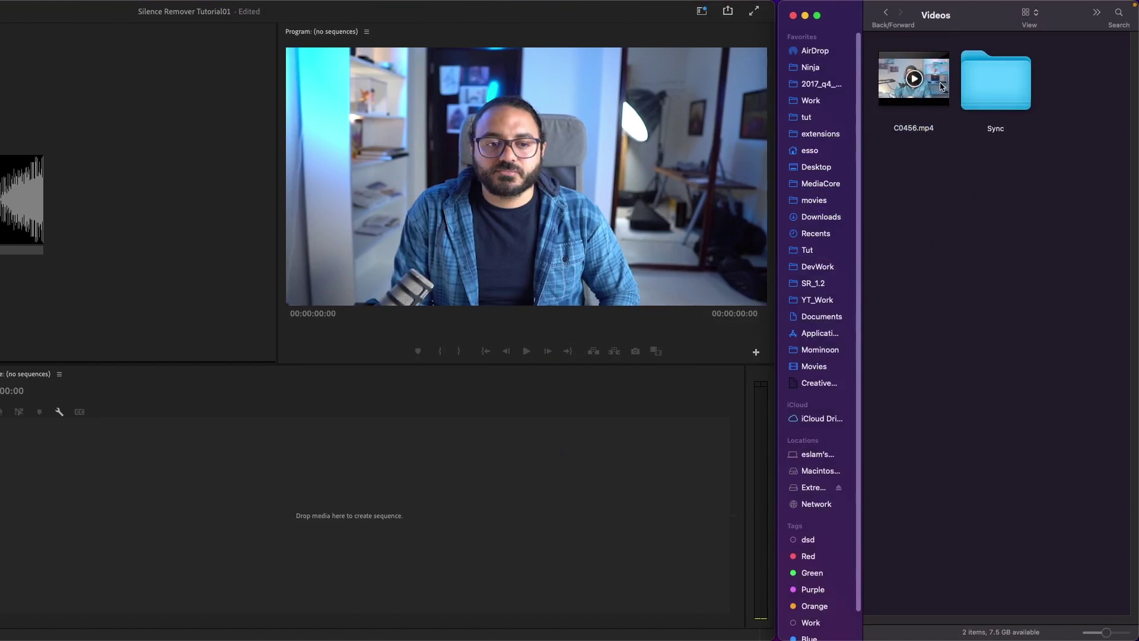
# Import C0456.mp4 from the Videos folder into the project and create a new sequence from it.
pyautogui.moveTo(912, 79); pyautogui.dragTo(167, 509)
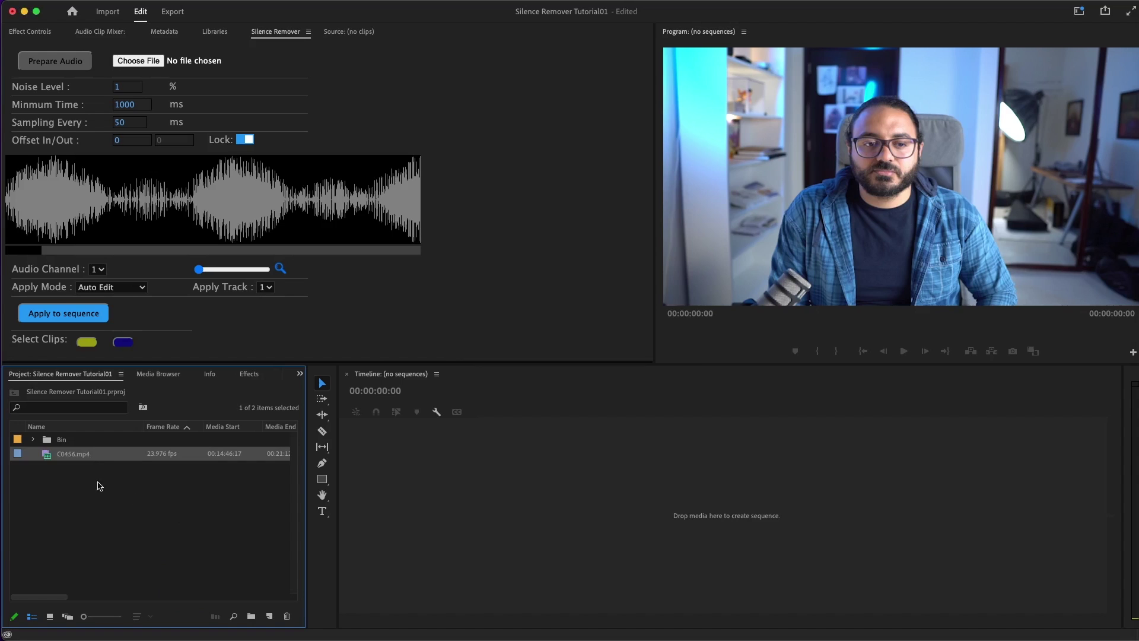
pyautogui.click(74, 459)
pyautogui.click(44, 457)
pyautogui.moveTo(269, 617); pyautogui.dragTo(269, 617)
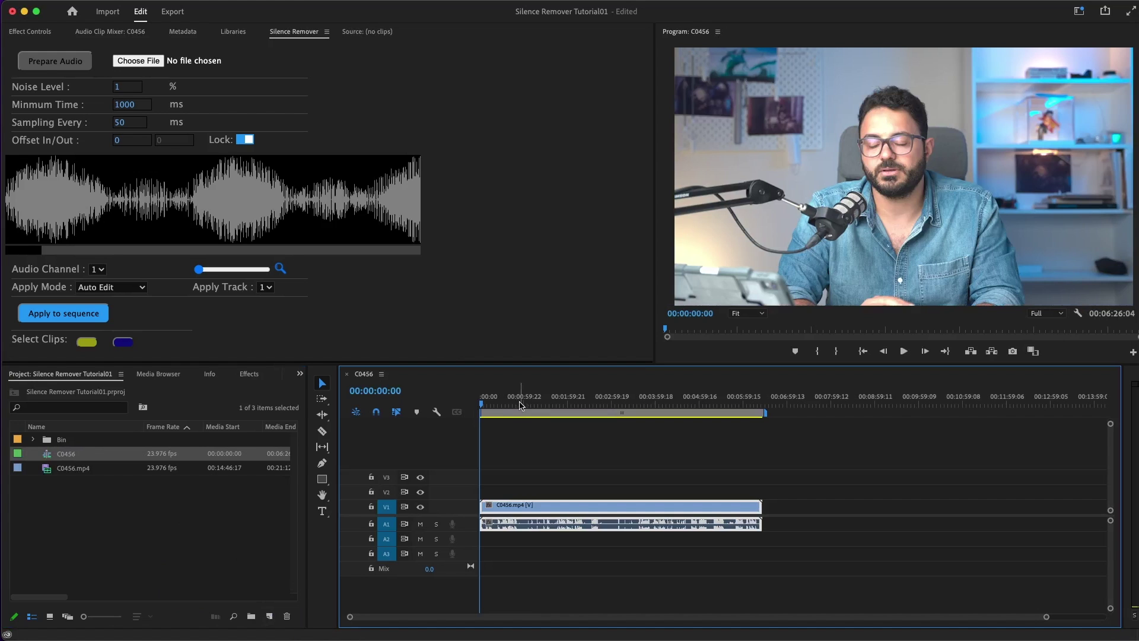
# Shift the C0456.mp4 clip to start at about 00:03:08 in the sequence and place the playhead at 00:05:02:19.
pyautogui.moveTo(519, 405); pyautogui.dragTo(486, 406)
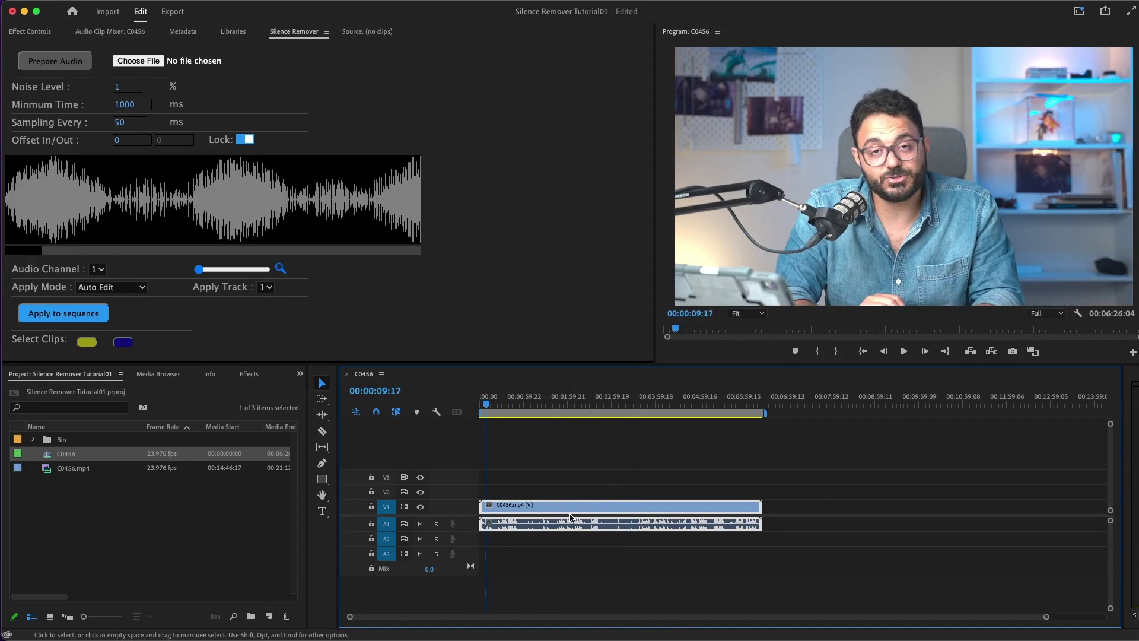
pyautogui.moveTo(561, 510); pyautogui.dragTo(699, 510)
pyautogui.moveTo(630, 406); pyautogui.dragTo(702, 406)
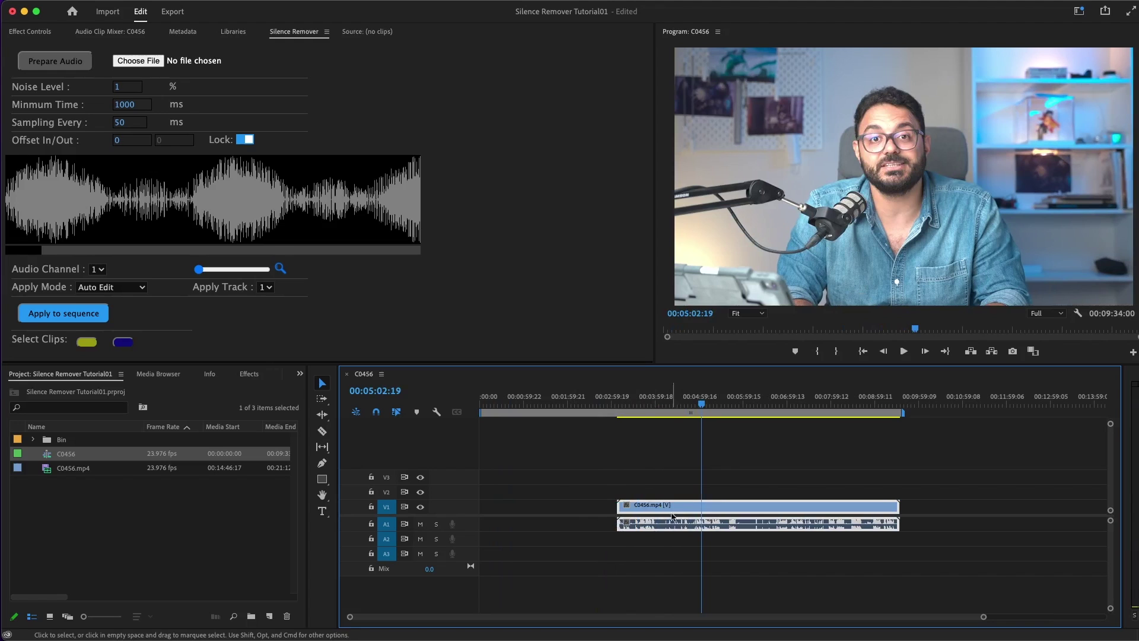
# Prepare the C0456.mp4 clip's audio in Silence Remover, choosing the Videos folder in SR_1.2 as the output directory.
pyautogui.click(55, 61)
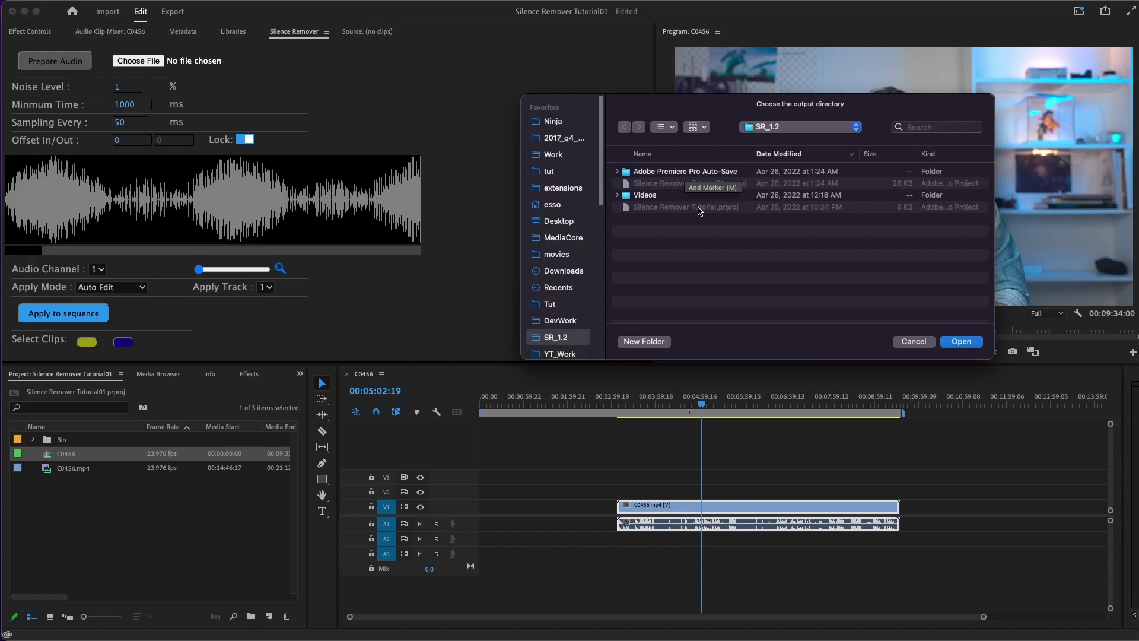
pyautogui.doubleClick(642, 197)
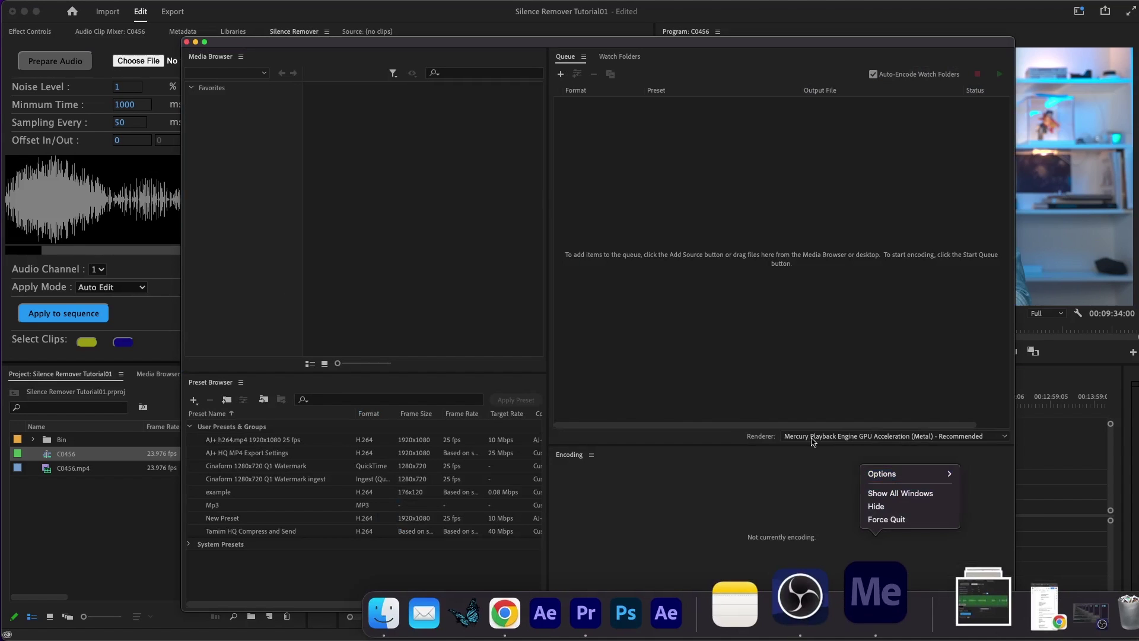
pyautogui.click(887, 350)
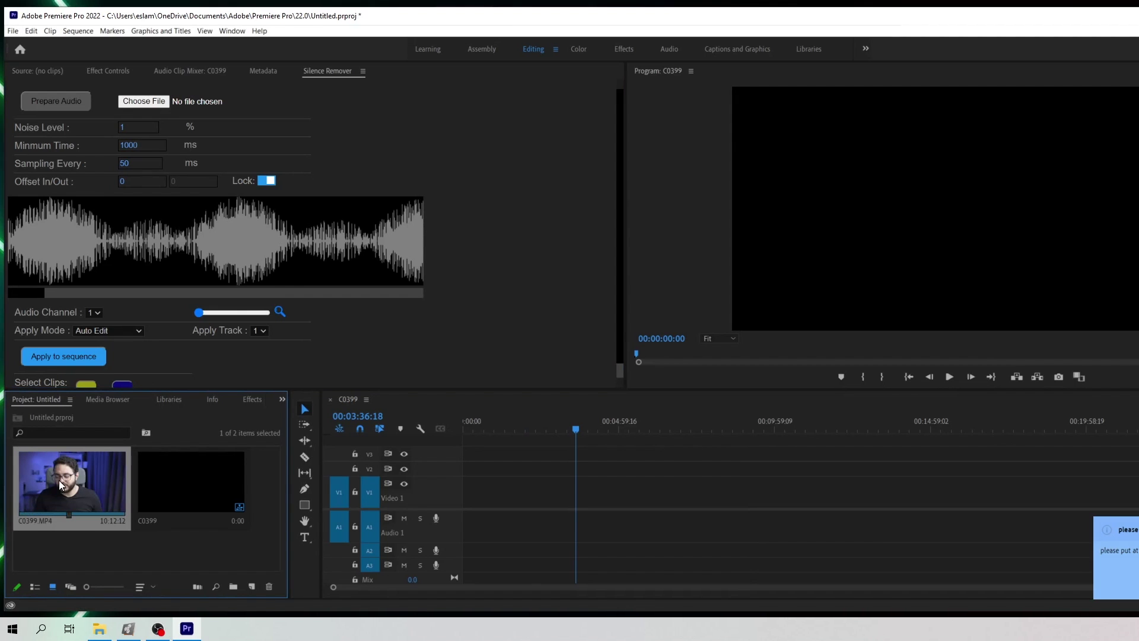
# In the Windows project, place C0399.MP4 on the timeline starting at about 00:06:50 and move the playhead past the clip's end.
pyautogui.moveTo(59, 479); pyautogui.dragTo(757, 495)
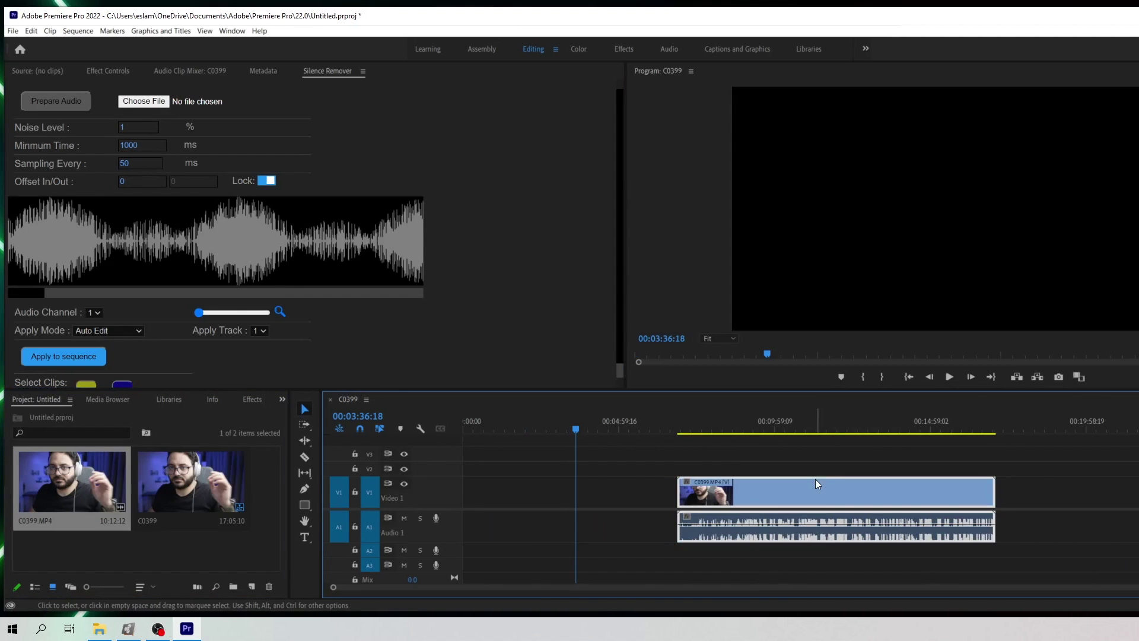
pyautogui.click(822, 438)
pyautogui.moveTo(1138, 109); pyautogui.dragTo(815, 121)
# Move the Media Encoder and Premiere Pro windows aside and bring the hidden Choose Folder dialog into clear view.
pyautogui.click(215, 629)
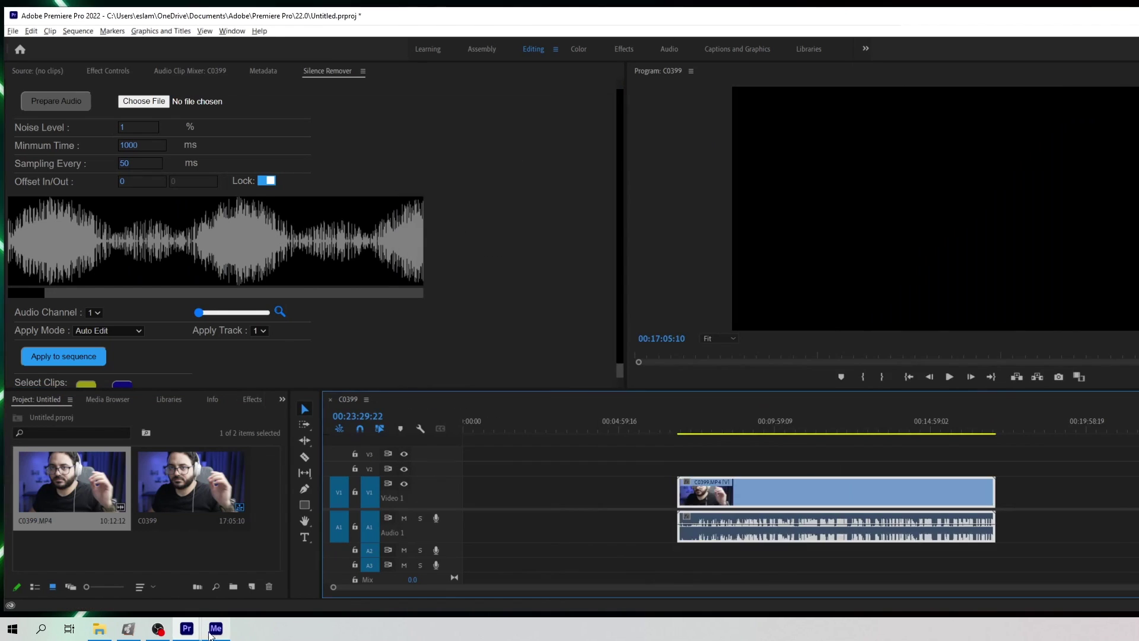
pyautogui.click(216, 629)
pyautogui.moveTo(745, 97)
pyautogui.mouseDown()
pyautogui.moveTo(567, 83)
pyautogui.moveTo(770, 140)
pyautogui.moveTo(748, 116)
pyautogui.mouseUp()
pyautogui.click(498, 28)
pyautogui.moveTo(1083, 18); pyautogui.dragTo(1114, 250)
pyautogui.moveTo(549, 104); pyautogui.dragTo(1138, 132)
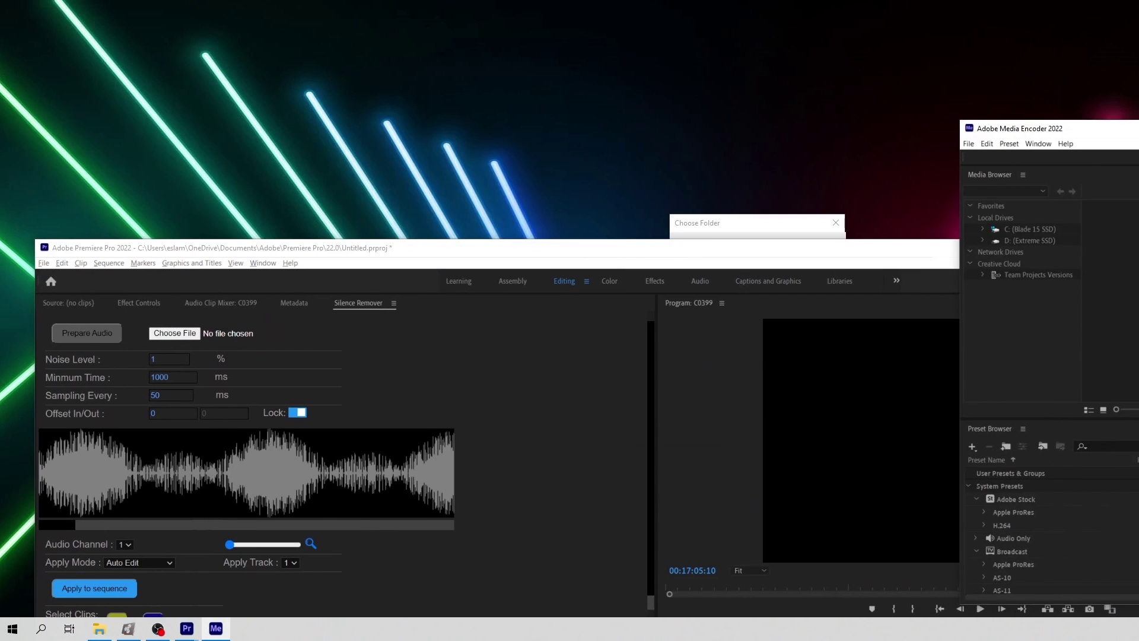
pyautogui.moveTo(743, 227); pyautogui.dragTo(727, 109)
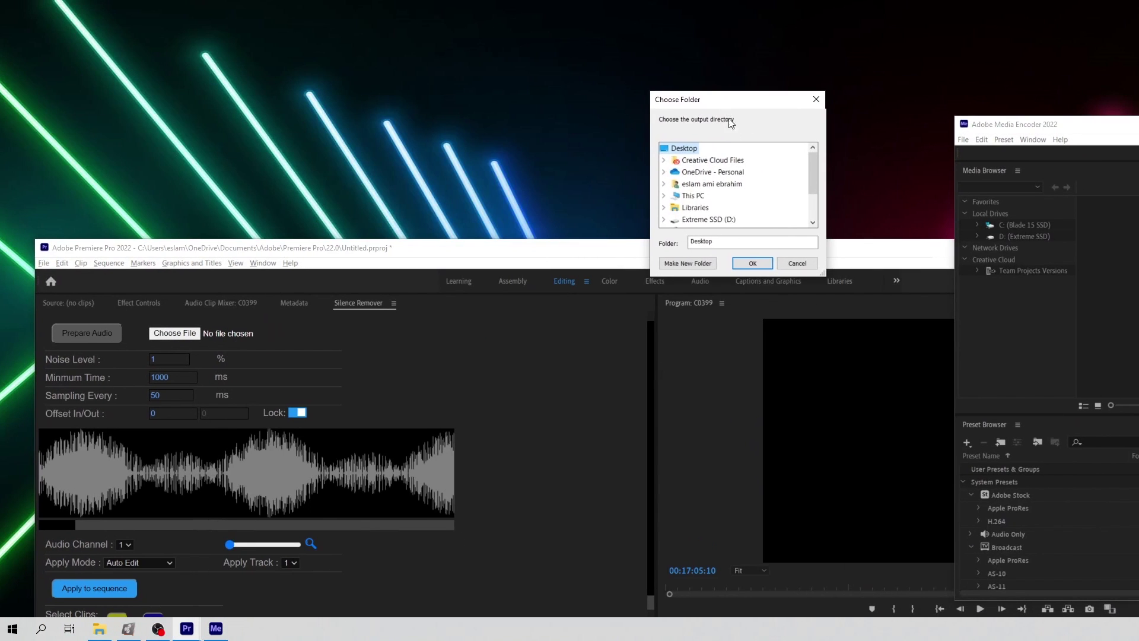
# Expand the Extreme SSD (D:) drive in the output directory's folder tree.
pyautogui.moveTo(816, 183); pyautogui.dragTo(817, 226)
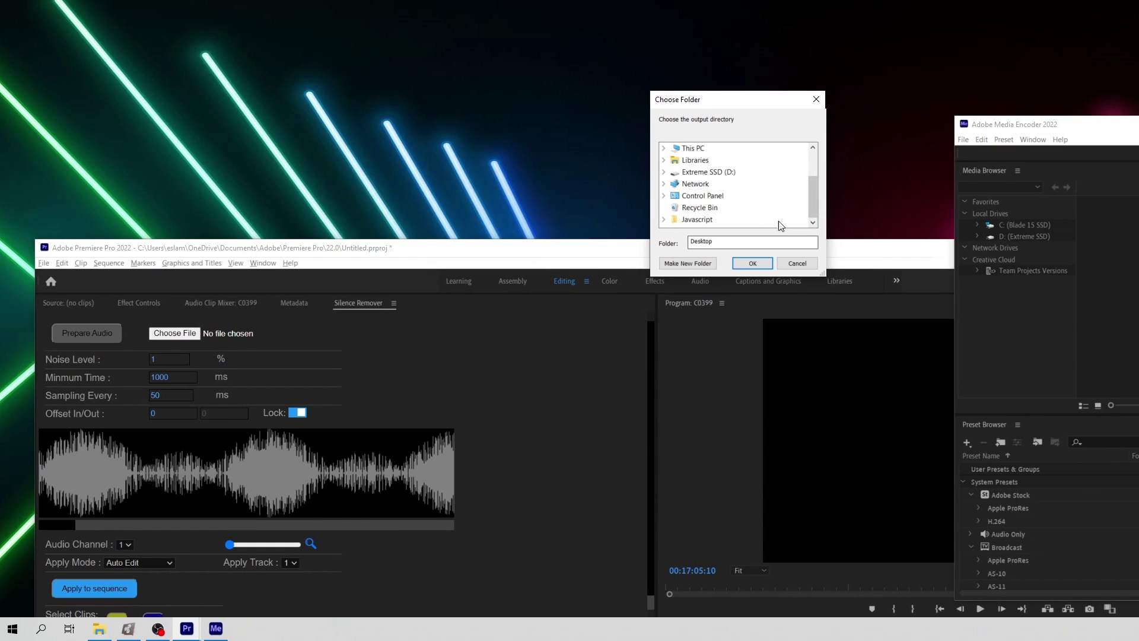
pyautogui.doubleClick(705, 172)
pyautogui.scroll(5, 699, 178)
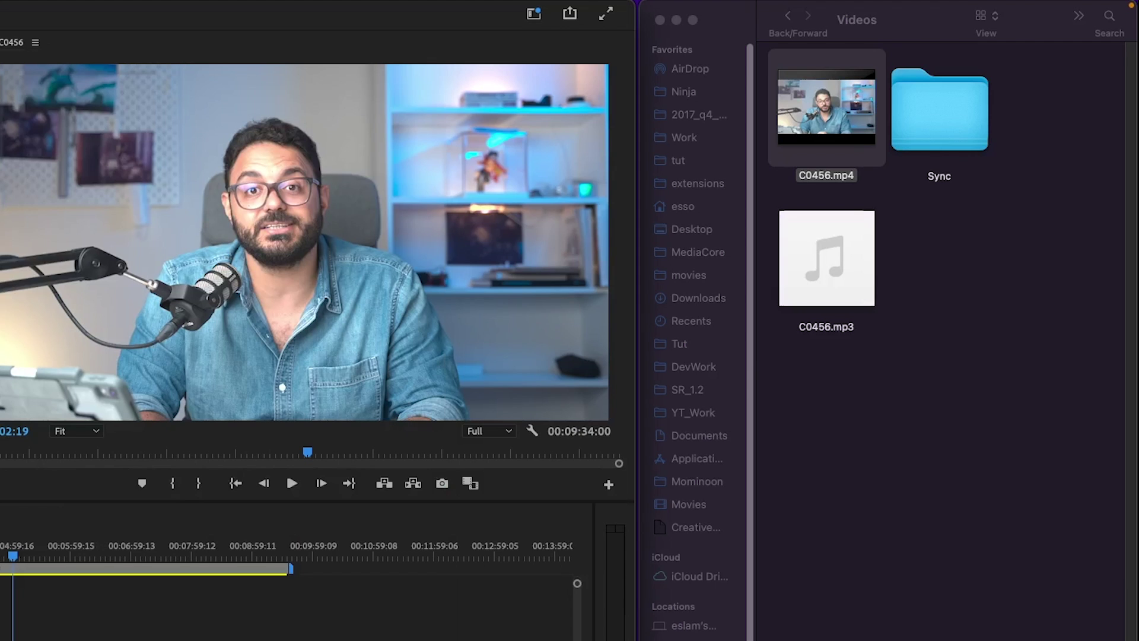
# Load the exported C0456.mp3 from the Videos folder into Silence Remover on the Mac.
pyautogui.click(949, 323)
pyautogui.click(851, 290)
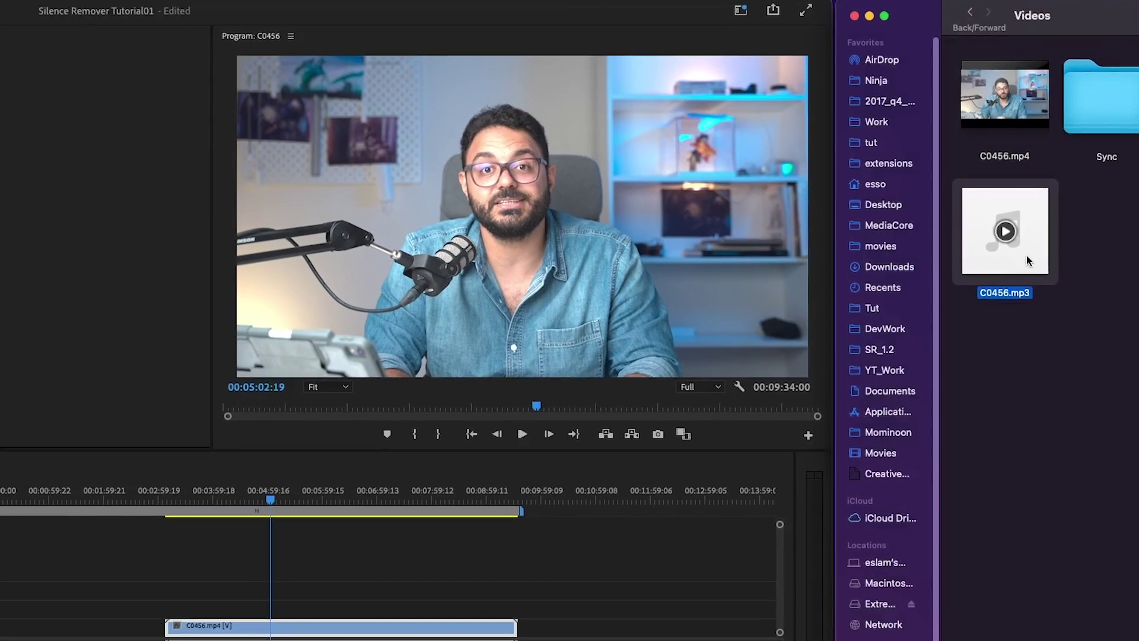
pyautogui.moveTo(850, 289); pyautogui.dragTo(30, 329)
pyautogui.moveTo(596, 256); pyautogui.dragTo(5, 70)
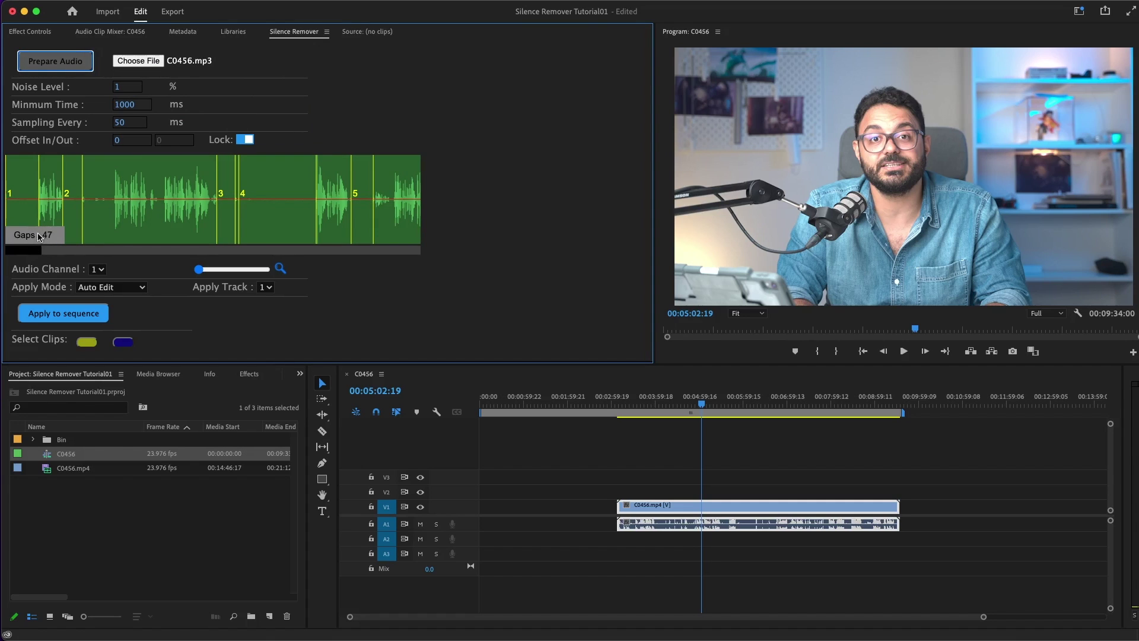
# Select the C0456.mp4 clip on the timeline and apply the detected silence gaps to the sequence in Auto Edit mode.
pyautogui.click(749, 474)
pyautogui.click(738, 519)
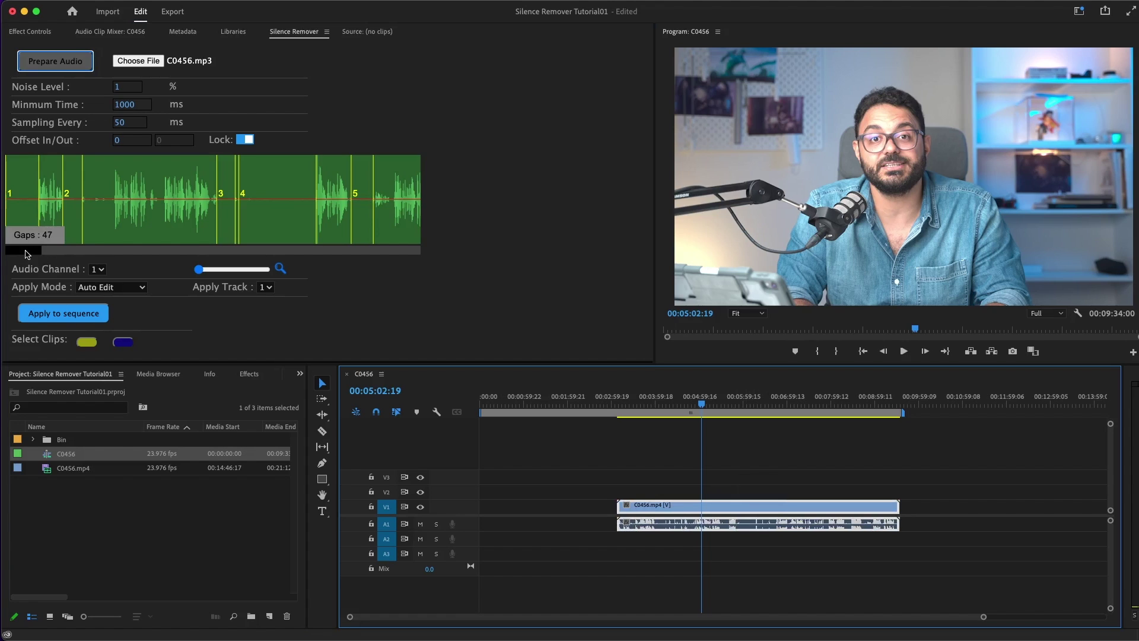
pyautogui.click(77, 318)
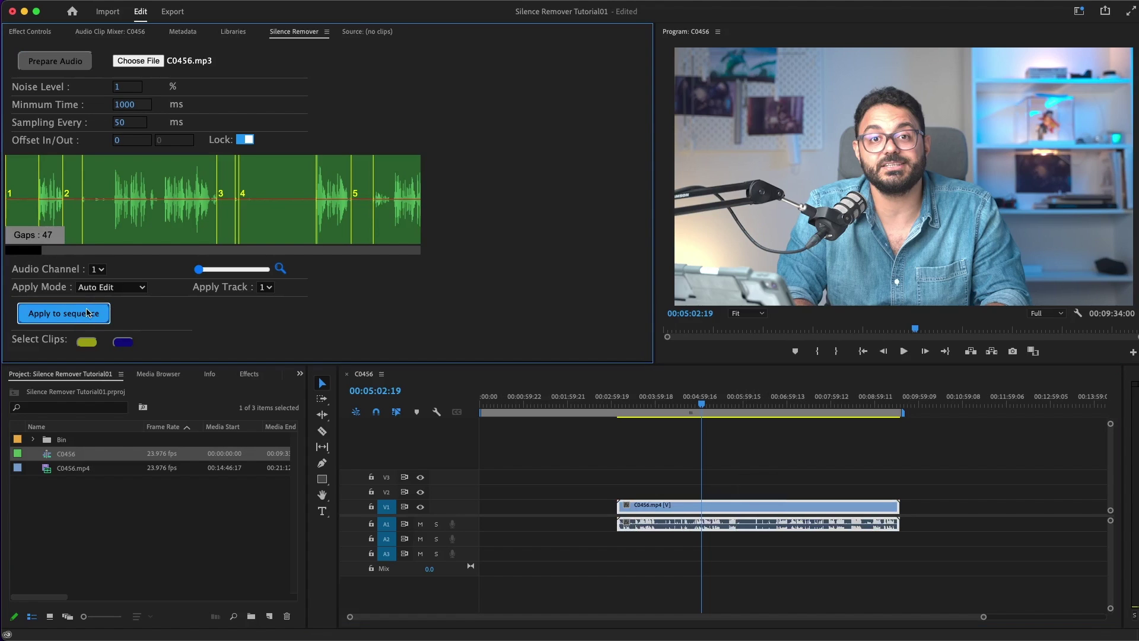
pyautogui.click(88, 314)
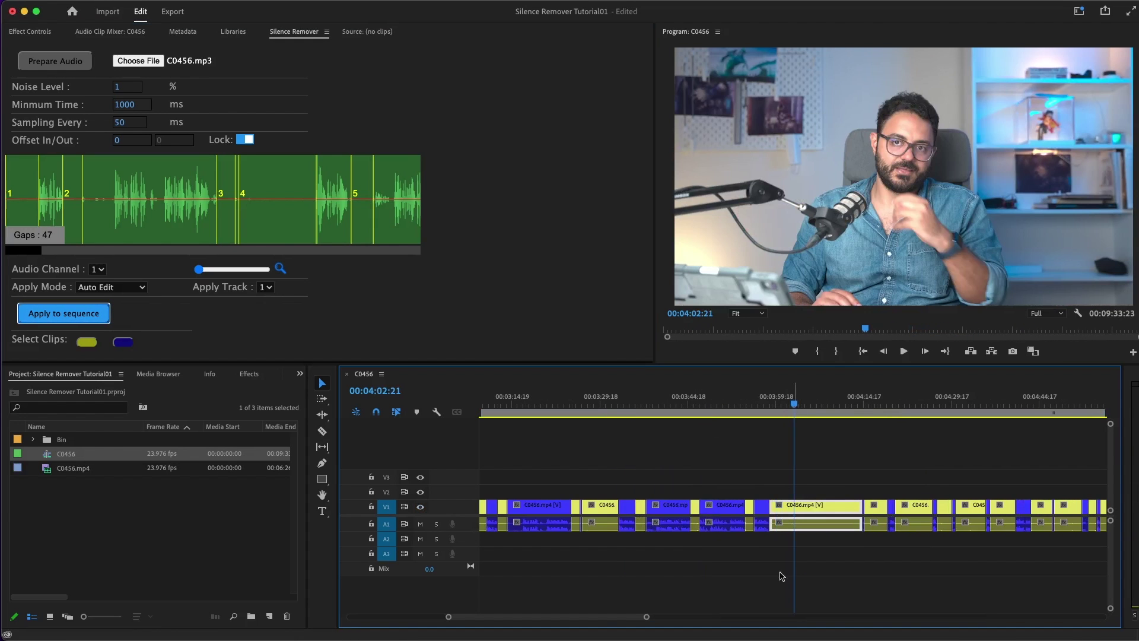
# Increase the heights of the Audio 1 and Video 1 tracks to show waveforms and thumbnails.
pyautogui.press('-')
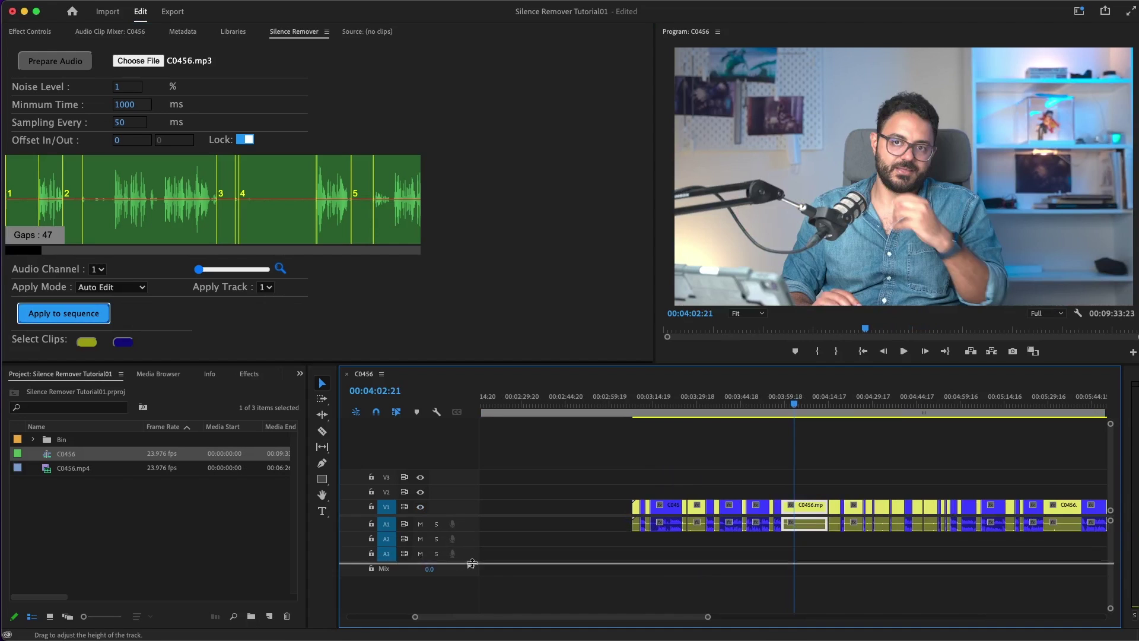
pyautogui.moveTo(471, 563); pyautogui.dragTo(472, 563)
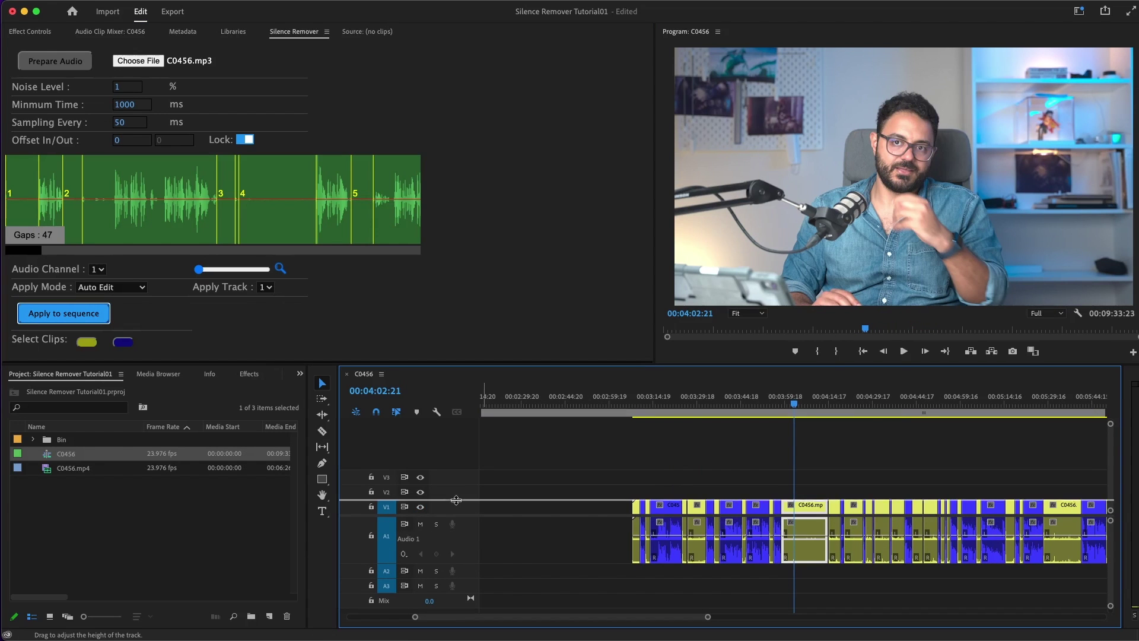
pyautogui.moveTo(456, 499); pyautogui.dragTo(456, 462)
# Examine the waveform at the start of the long blue clip, with the playhead at 00:03:16:02.
pyautogui.click(665, 402)
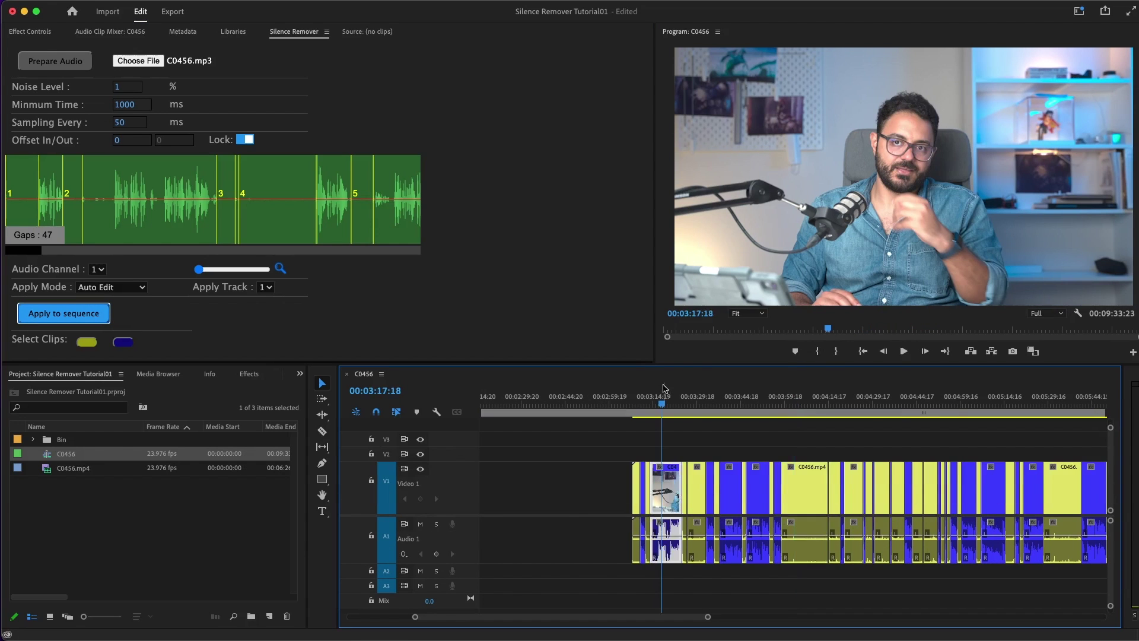
pyautogui.press('=')
pyautogui.press('=')
pyautogui.press('=')
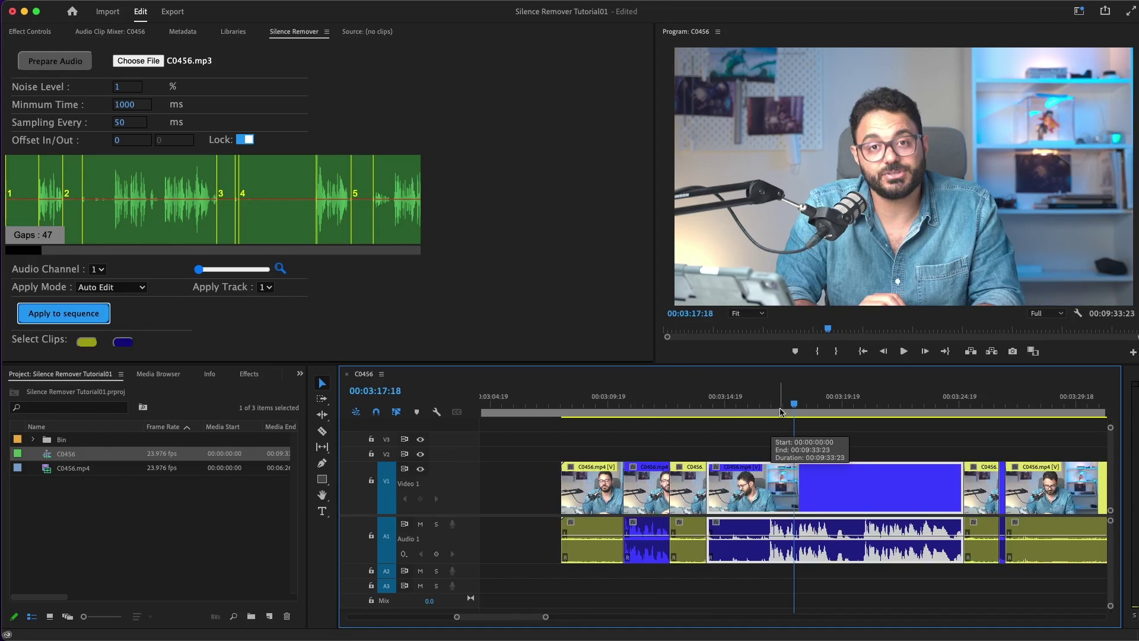
pyautogui.moveTo(771, 418)
pyautogui.mouseDown()
pyautogui.moveTo(743, 419)
pyautogui.moveTo(757, 418)
pyautogui.mouseUp()
pyautogui.press('=')
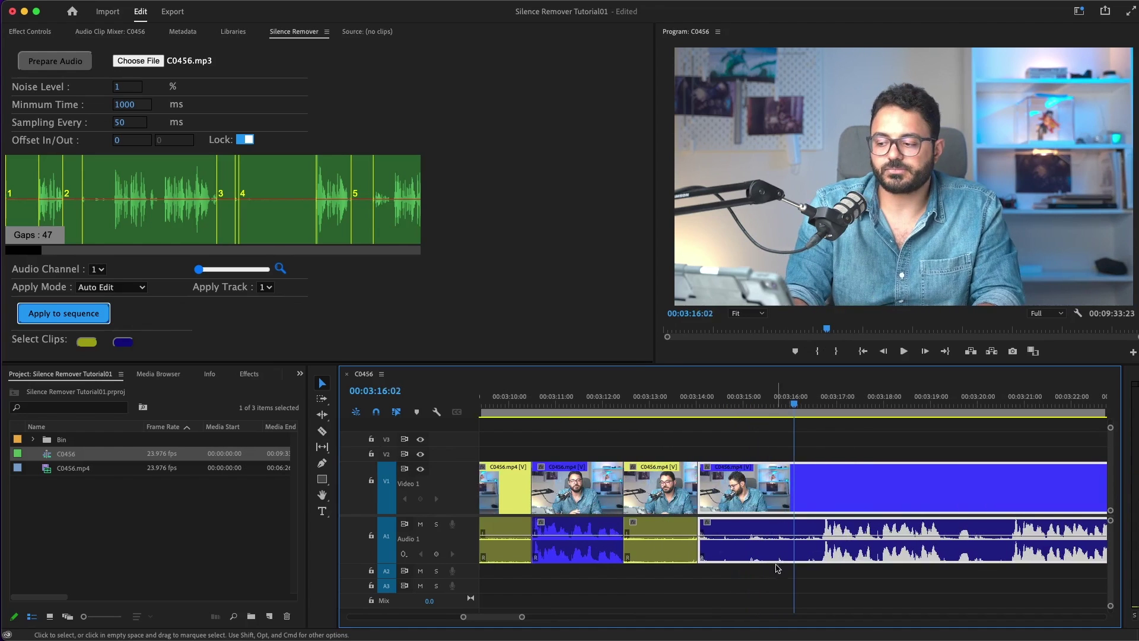
pyautogui.press('-')
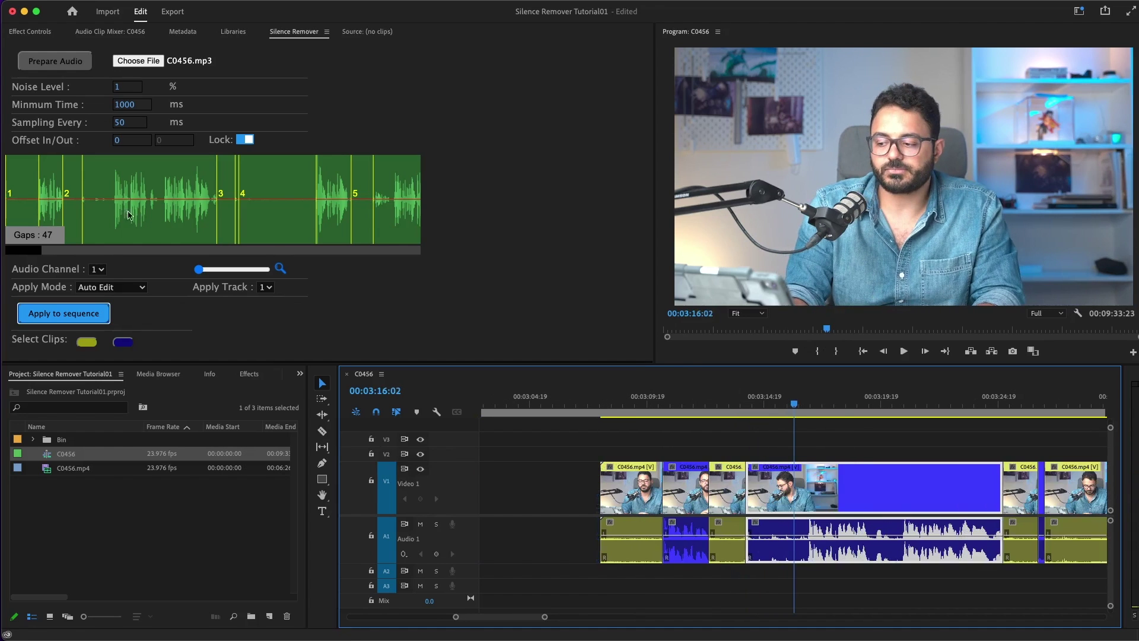
# Set Silence Remover's Noise Level to 3% while checking the second gap in the magnified waveform.
pyautogui.moveTo(237, 274); pyautogui.dragTo(270, 276)
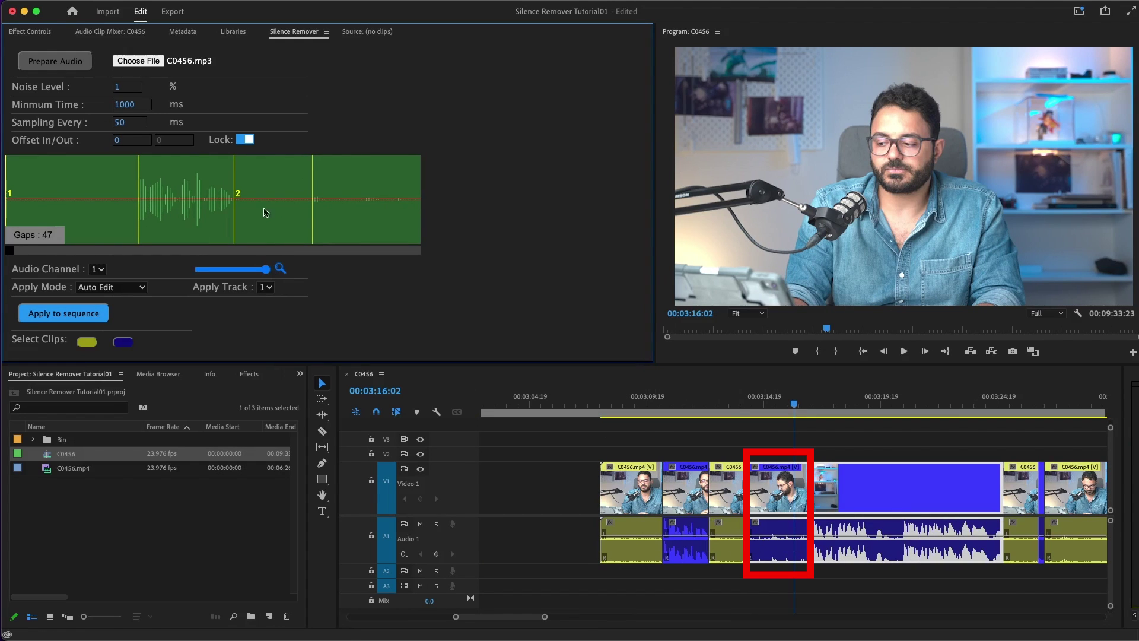
pyautogui.hscroll(5, 210, 185)
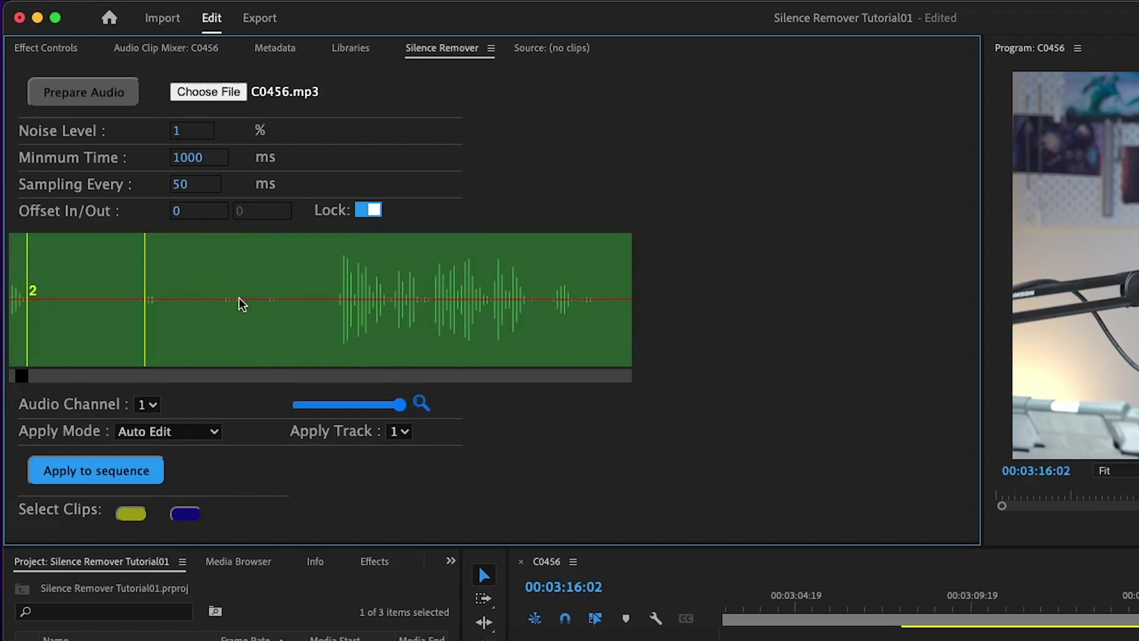
pyautogui.doubleClick(125, 86)
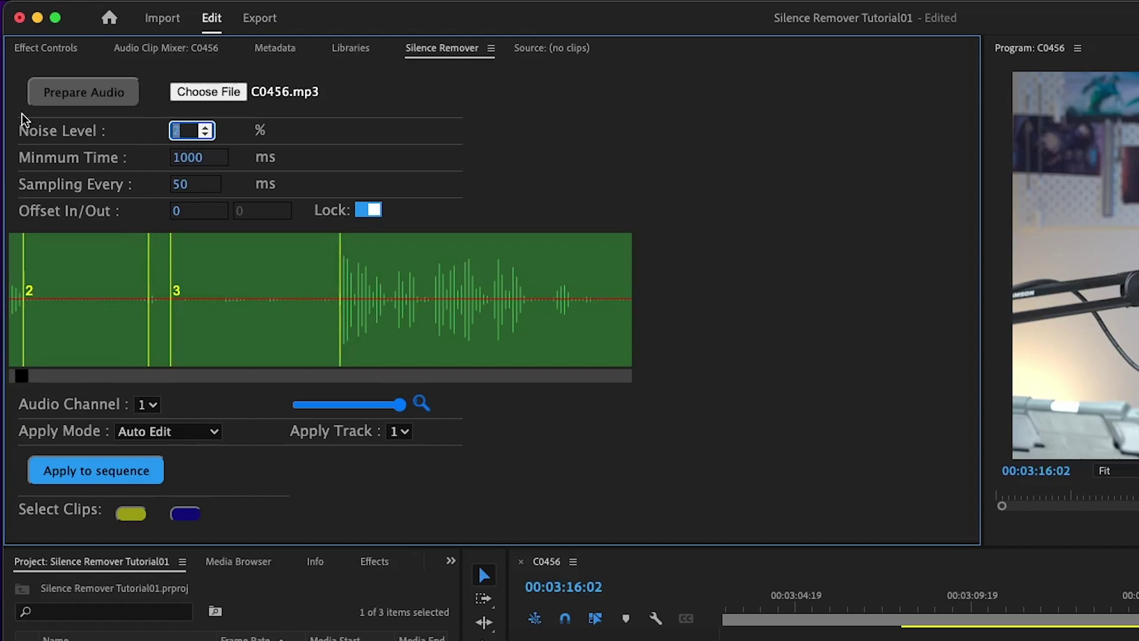
pyautogui.write('3')
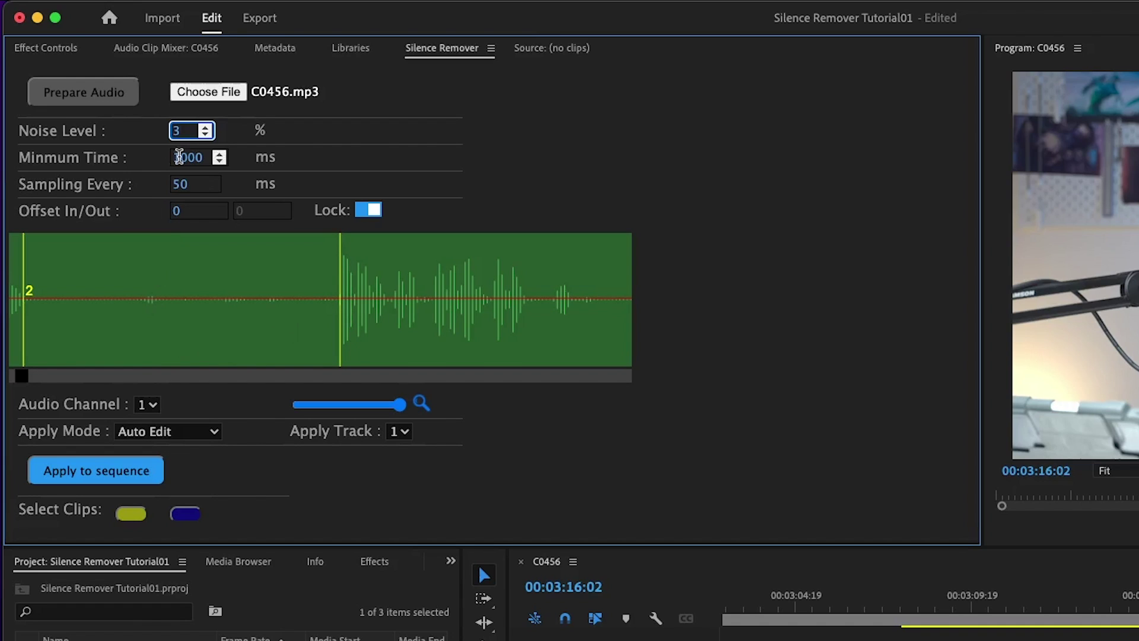
# Try a Minimum Time of 3000 ms while viewing the waveform around gaps 6 and 7.
pyautogui.doubleClick(200, 156)
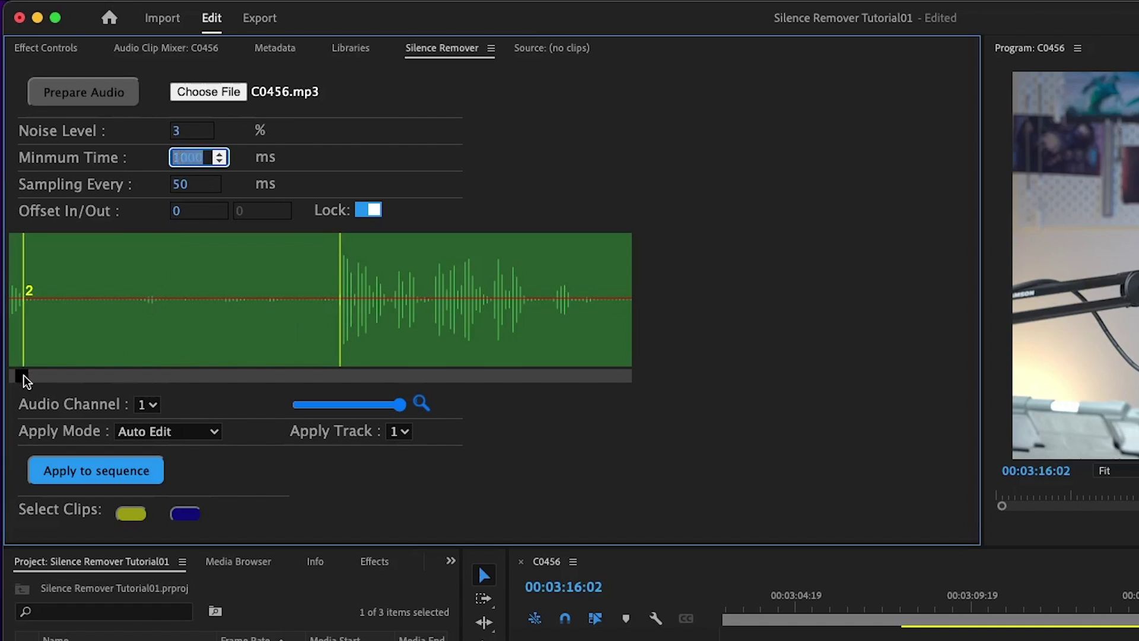
pyautogui.moveTo(26, 380)
pyautogui.mouseDown()
pyautogui.moveTo(104, 378)
pyautogui.moveTo(88, 378)
pyautogui.mouseUp()
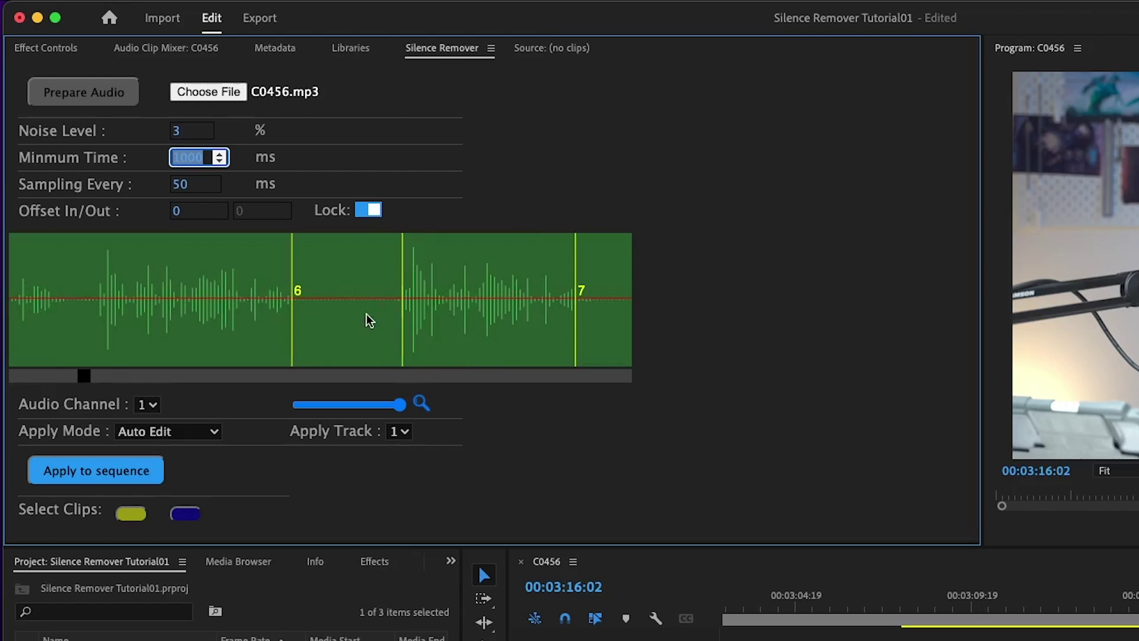
pyautogui.click(183, 157)
pyautogui.moveTo(180, 157); pyautogui.dragTo(165, 159)
pyautogui.write('3')
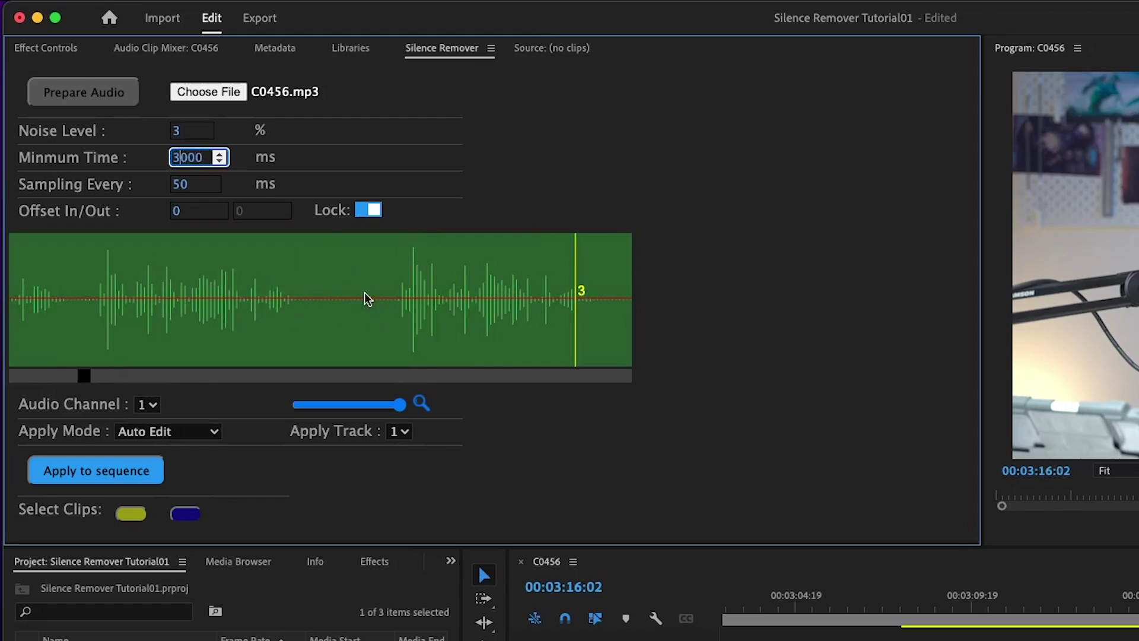
# Return Silence Remover's Minimum Time to 1000 ms.
pyautogui.moveTo(183, 157); pyautogui.dragTo(142, 162)
pyautogui.write('1')
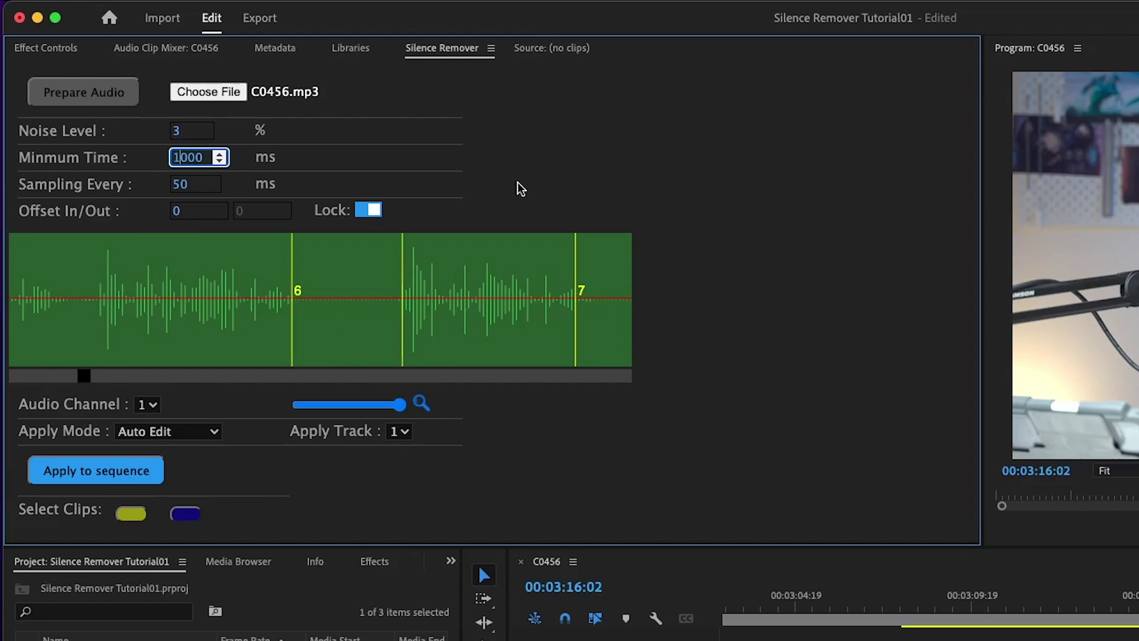
pyautogui.click(517, 184)
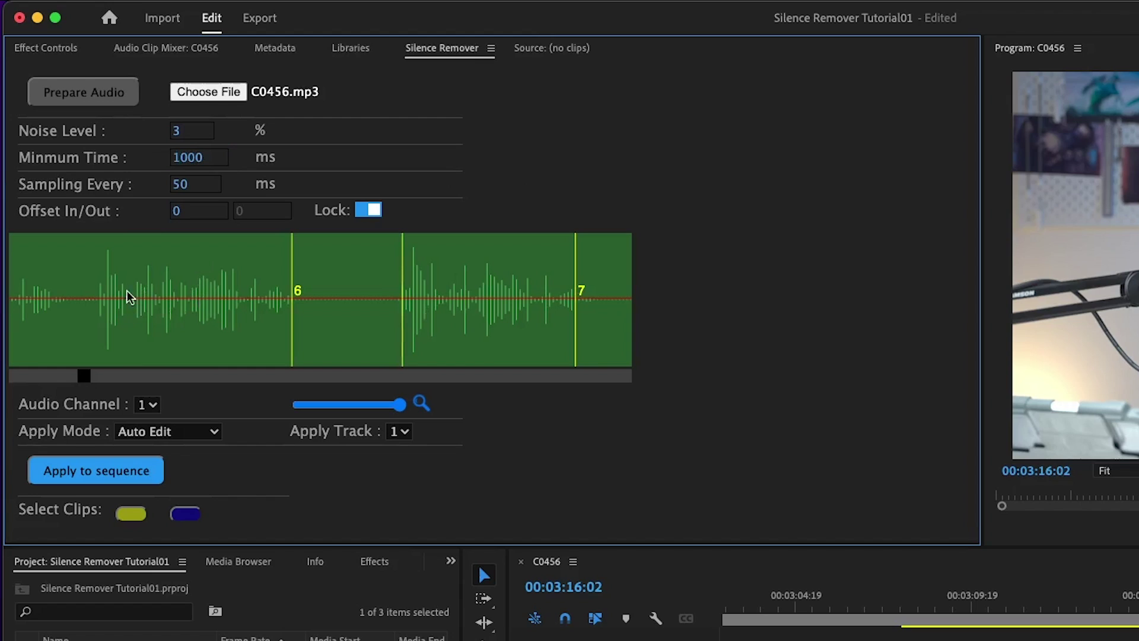
# Try a Sampling Every value of 10 ms, and return it to 50 ms.
pyautogui.moveTo(196, 184); pyautogui.dragTo(142, 186)
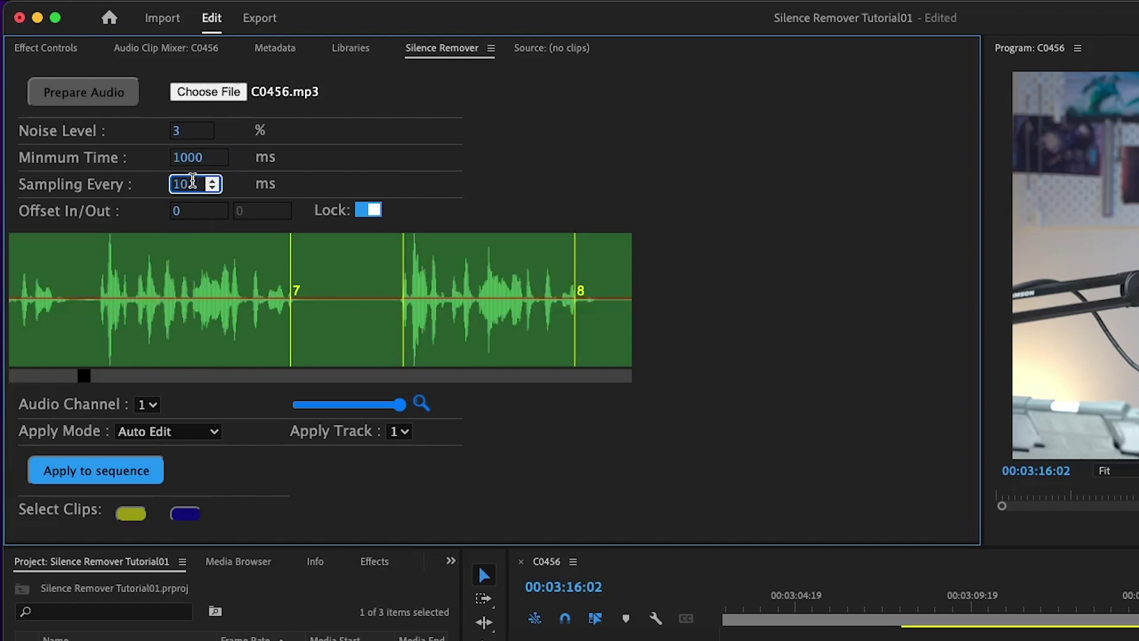
pyautogui.moveTo(192, 181); pyautogui.dragTo(147, 191)
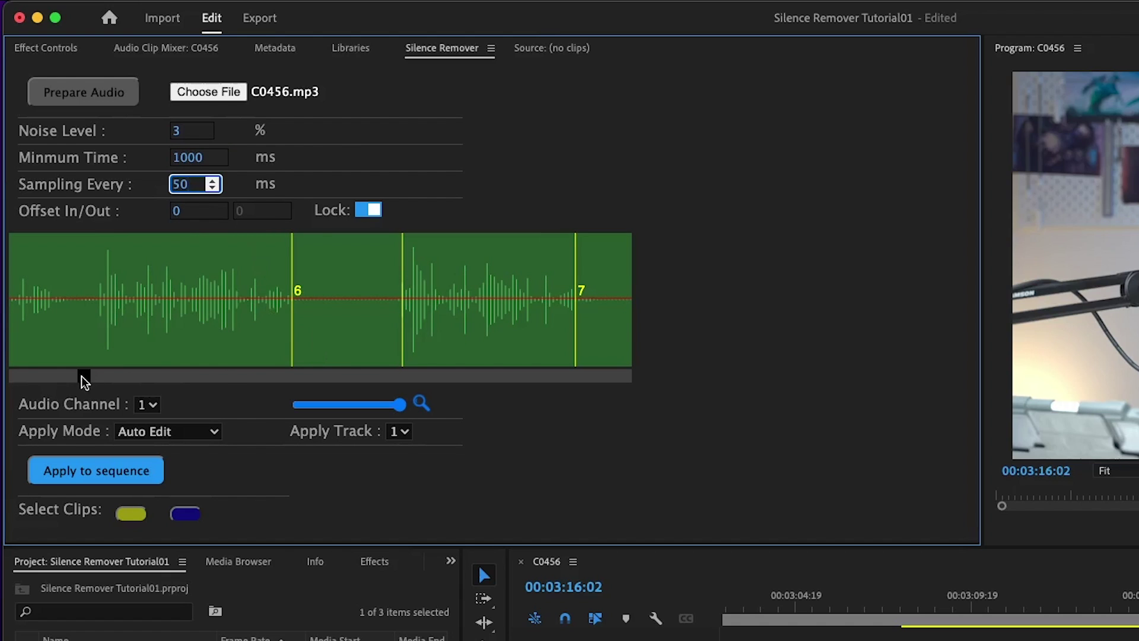
# Try locked In/Out offsets of about 180 ms while viewing the waveform around gap 5.
pyautogui.moveTo(83, 377)
pyautogui.mouseDown()
pyautogui.moveTo(62, 375)
pyautogui.moveTo(70, 378)
pyautogui.mouseUp()
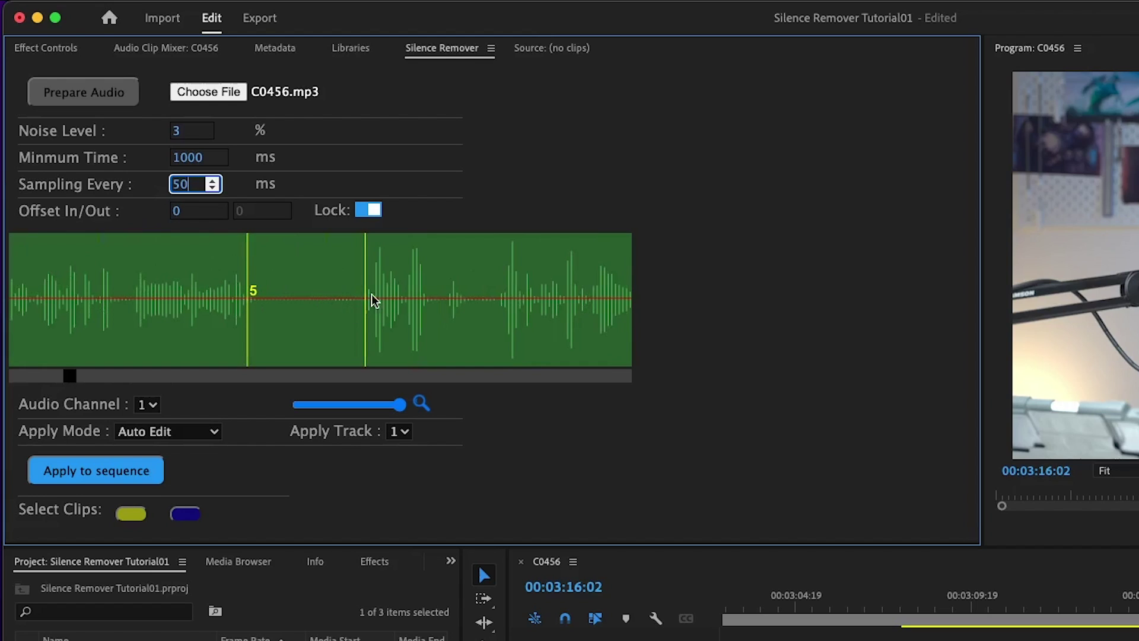
pyautogui.click(154, 220)
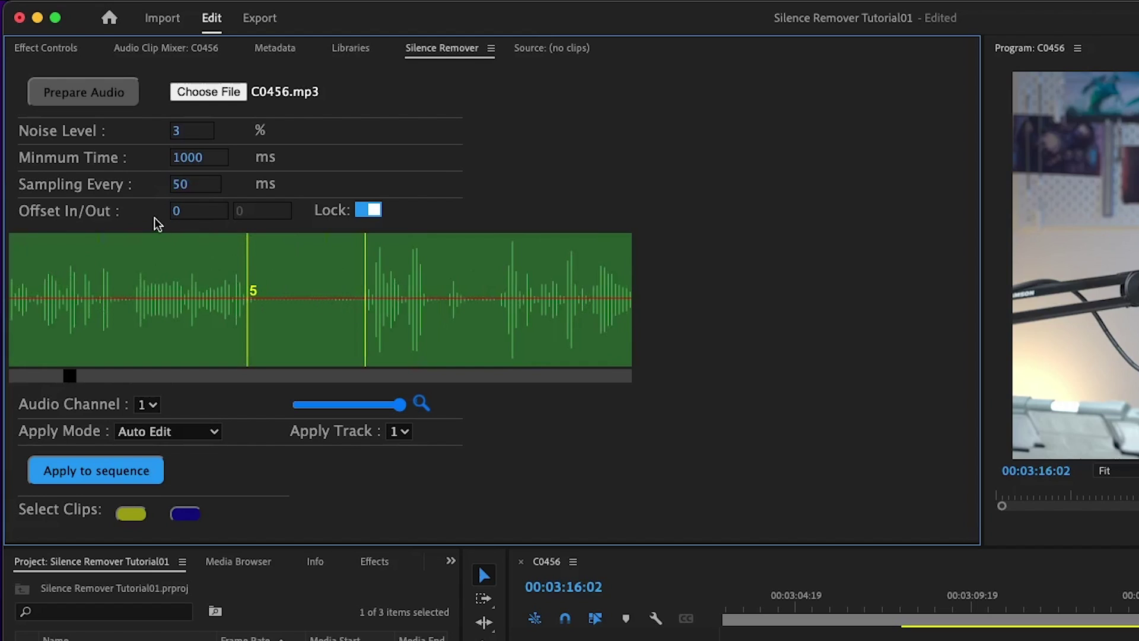
pyautogui.click(222, 208)
pyautogui.tripleClick(223, 207)
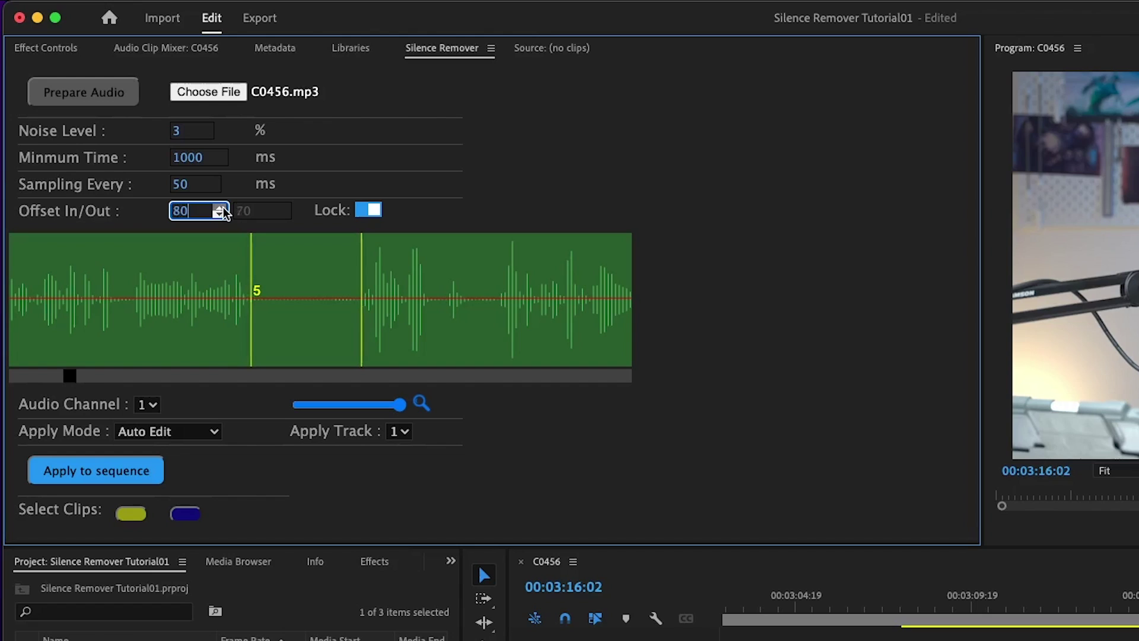
pyautogui.click(219, 207)
pyautogui.click(219, 207)
pyautogui.click(219, 207)
pyautogui.click(219, 207)
pyautogui.click(219, 207)
pyautogui.click(219, 207)
pyautogui.click(220, 207)
pyautogui.click(220, 207)
pyautogui.click(219, 207)
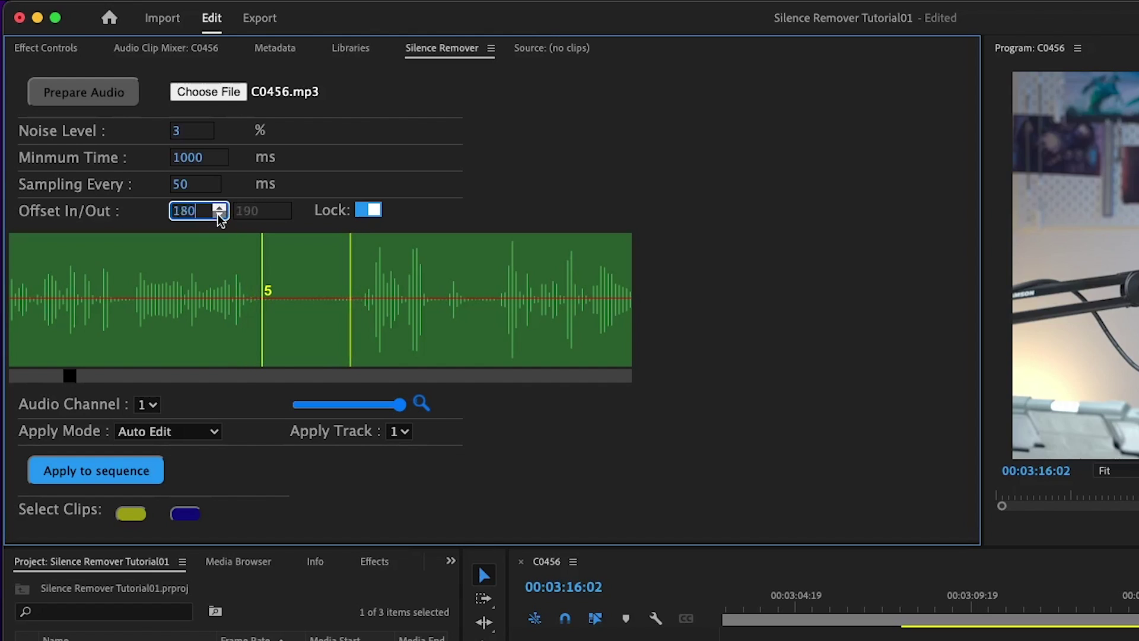
# Return the locked In/Out offsets to 0.
pyautogui.click(219, 215)
pyautogui.click(219, 215)
pyautogui.click(219, 215)
pyautogui.click(219, 214)
pyautogui.click(219, 215)
pyautogui.click(219, 215)
pyautogui.click(218, 215)
pyautogui.click(219, 215)
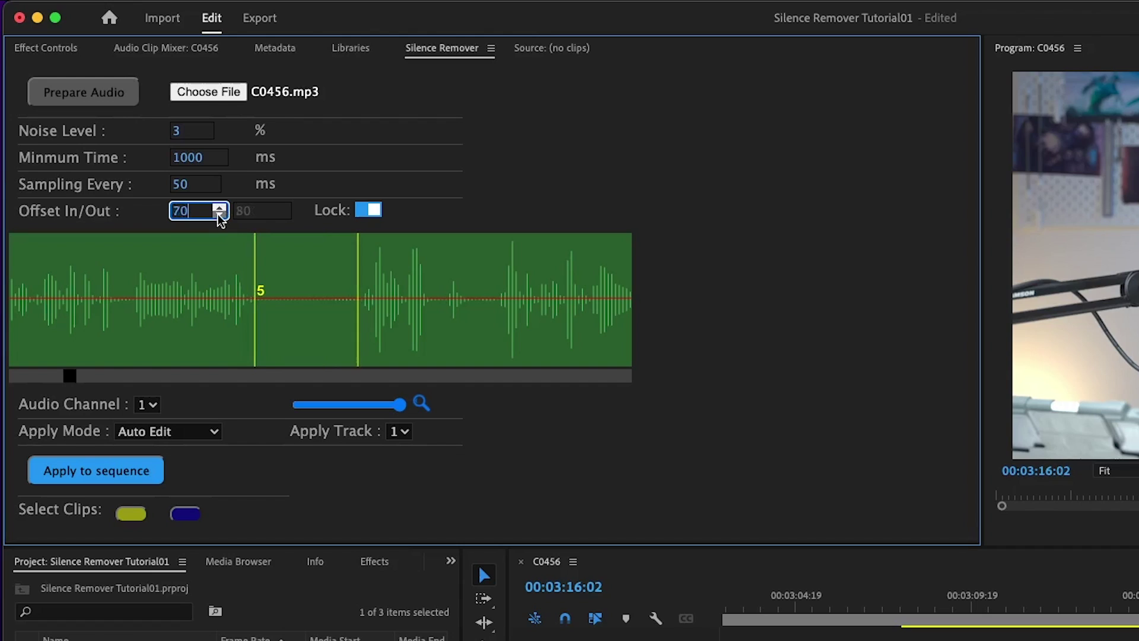
pyautogui.click(219, 214)
pyautogui.click(219, 215)
pyautogui.click(219, 214)
pyautogui.click(219, 215)
pyautogui.click(219, 215)
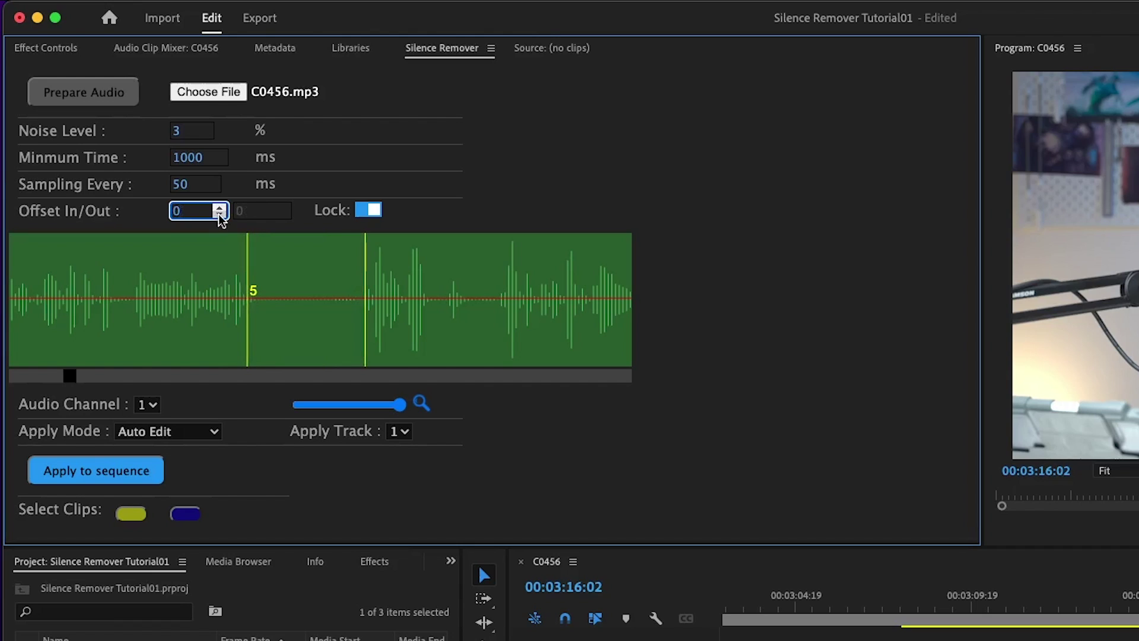
# Unlock the In and Out offsets and set the Out offset to -90, checking it against gaps 5 and 6.
pyautogui.click(369, 210)
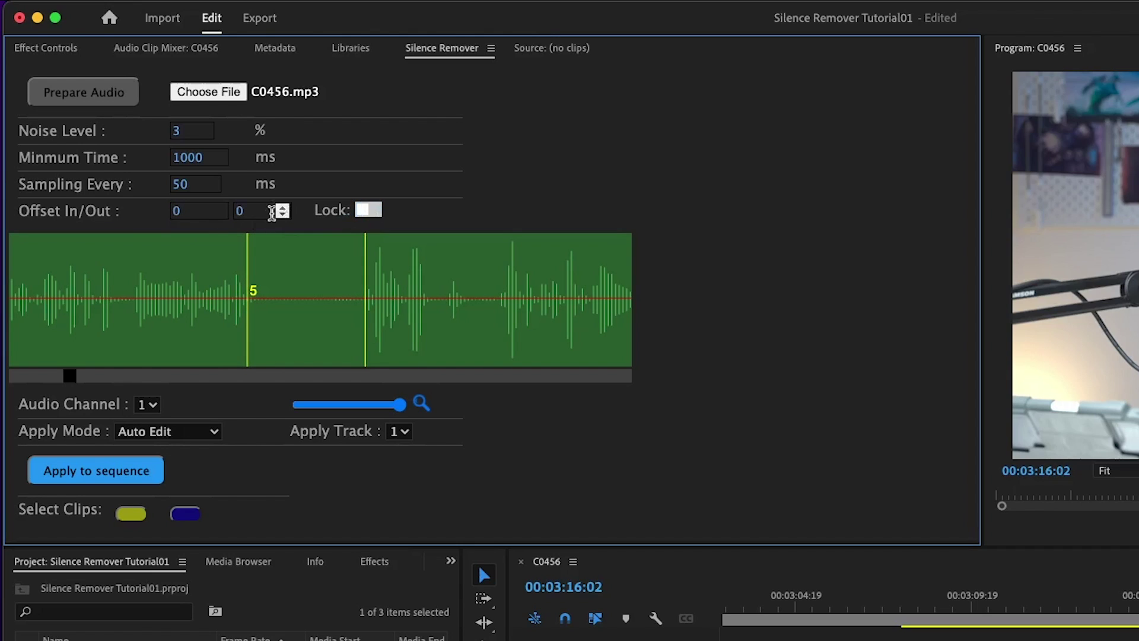
pyautogui.click(283, 207)
pyautogui.click(283, 207)
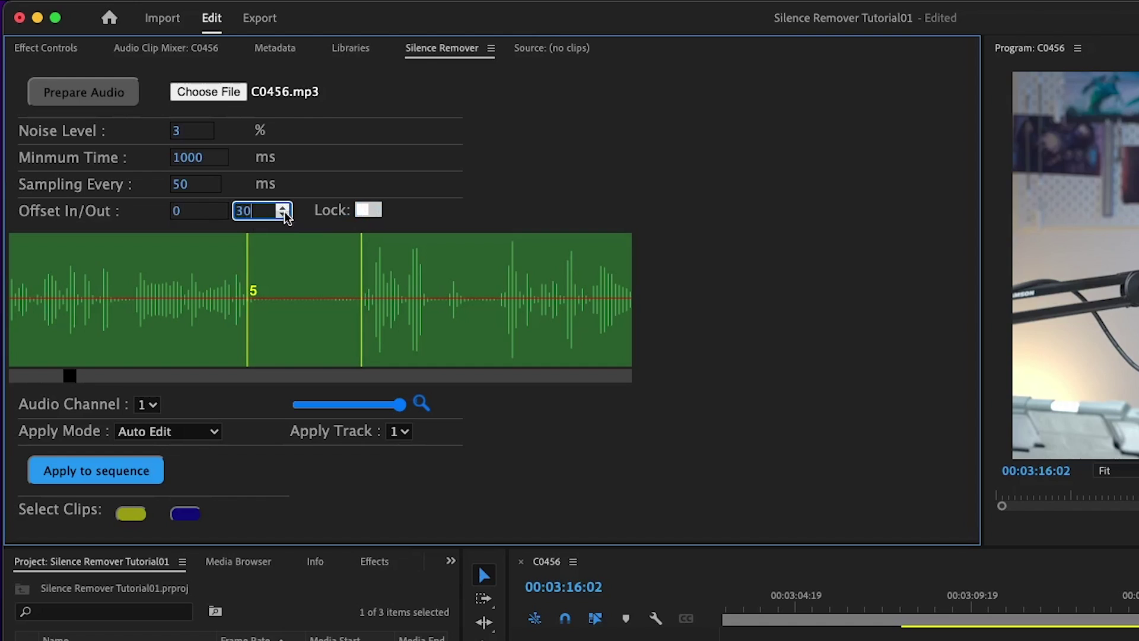
pyautogui.click(283, 209)
pyautogui.click(282, 214)
pyautogui.click(283, 215)
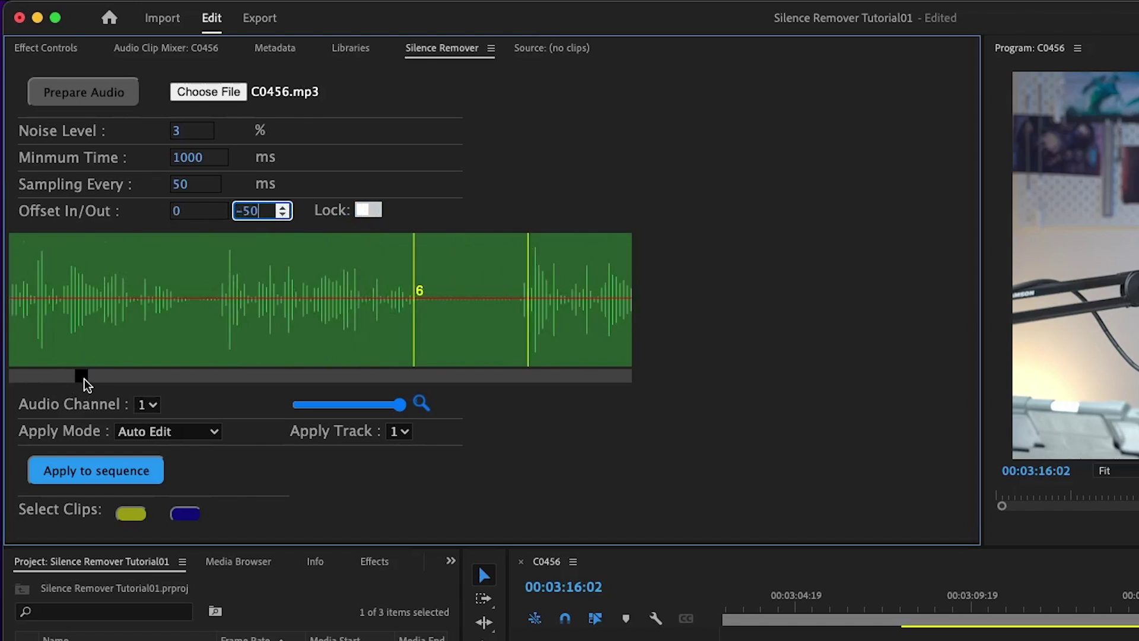
pyautogui.moveTo(84, 379); pyautogui.dragTo(87, 378)
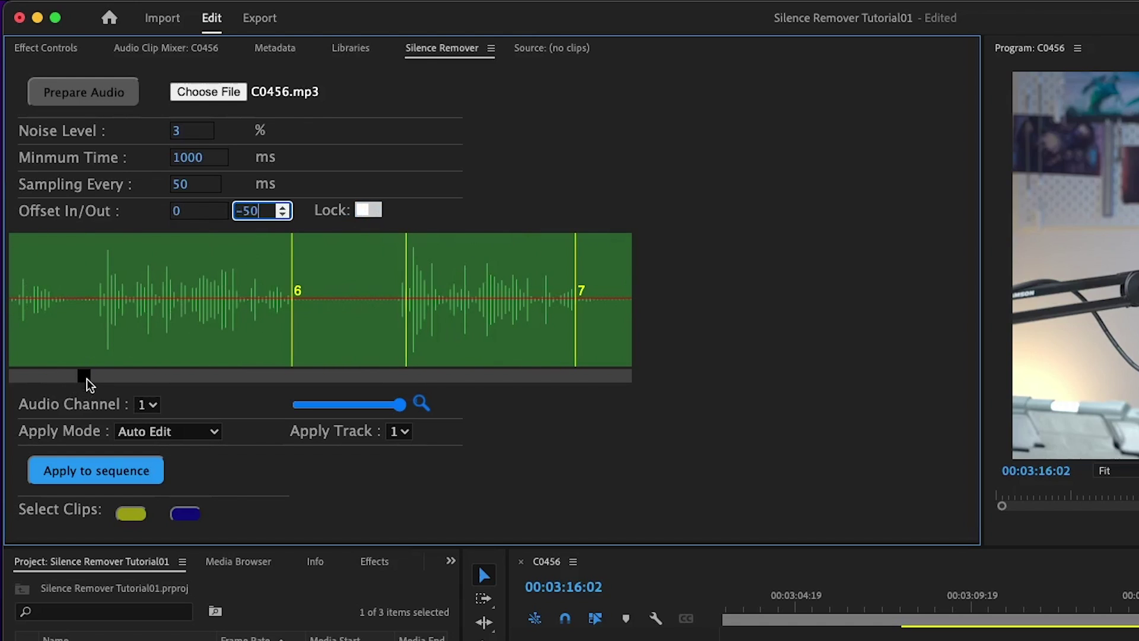
pyautogui.click(283, 215)
pyautogui.click(282, 215)
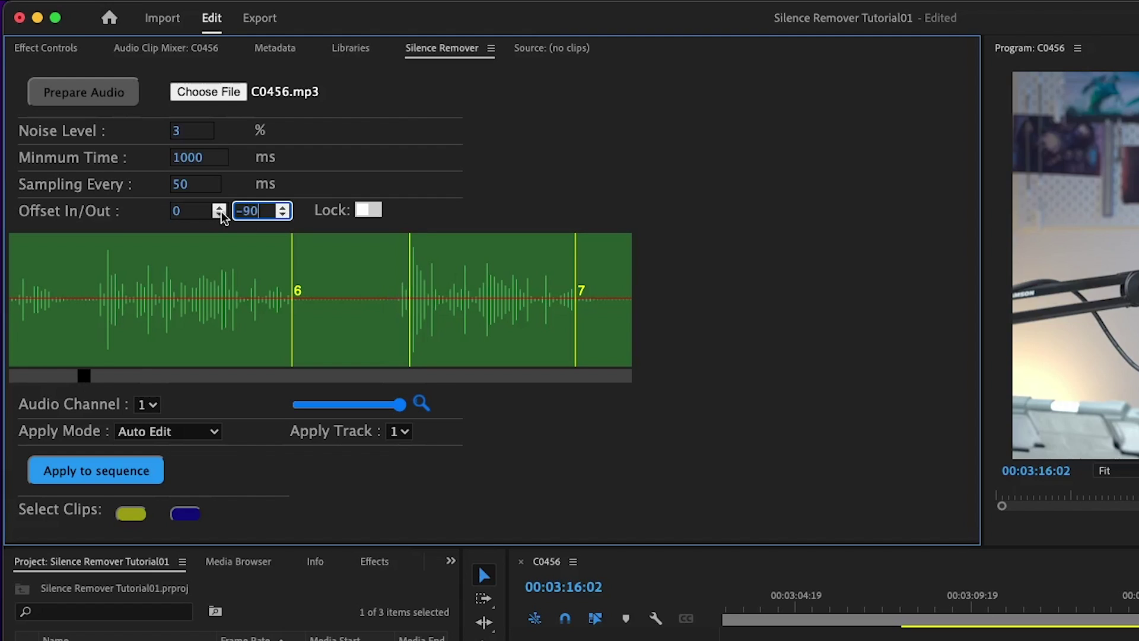
# Set the In offset to 50 and review the available Apply Mode options.
pyautogui.click(219, 208)
pyautogui.click(219, 208)
pyautogui.click(218, 208)
pyautogui.click(219, 208)
pyautogui.click(219, 208)
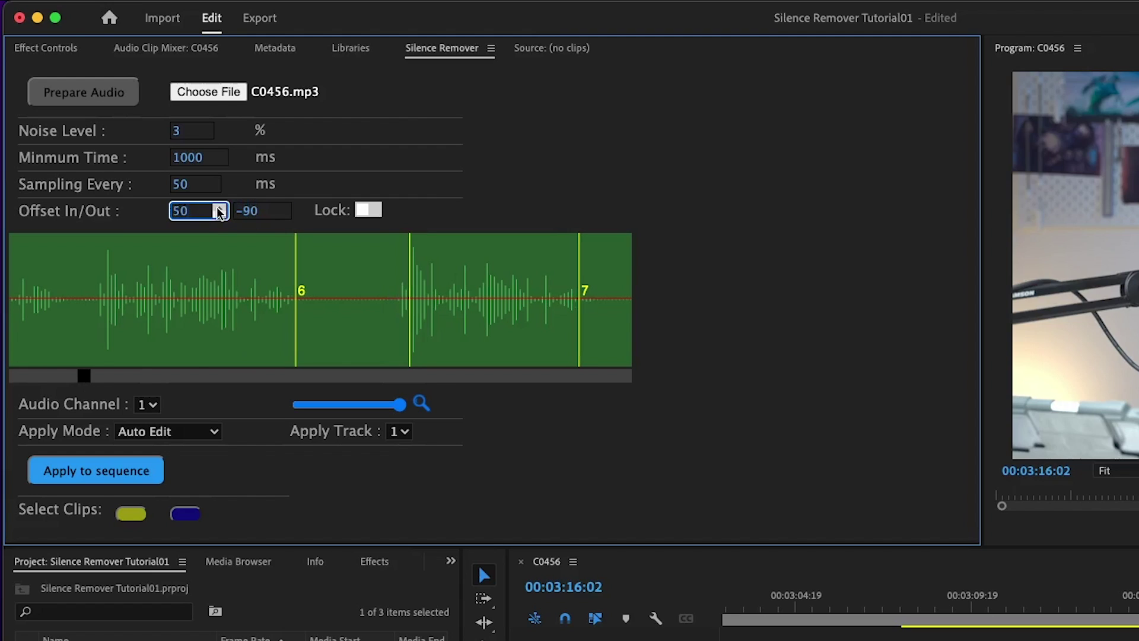
pyautogui.moveTo(83, 376); pyautogui.dragTo(48, 376)
pyautogui.click(214, 431)
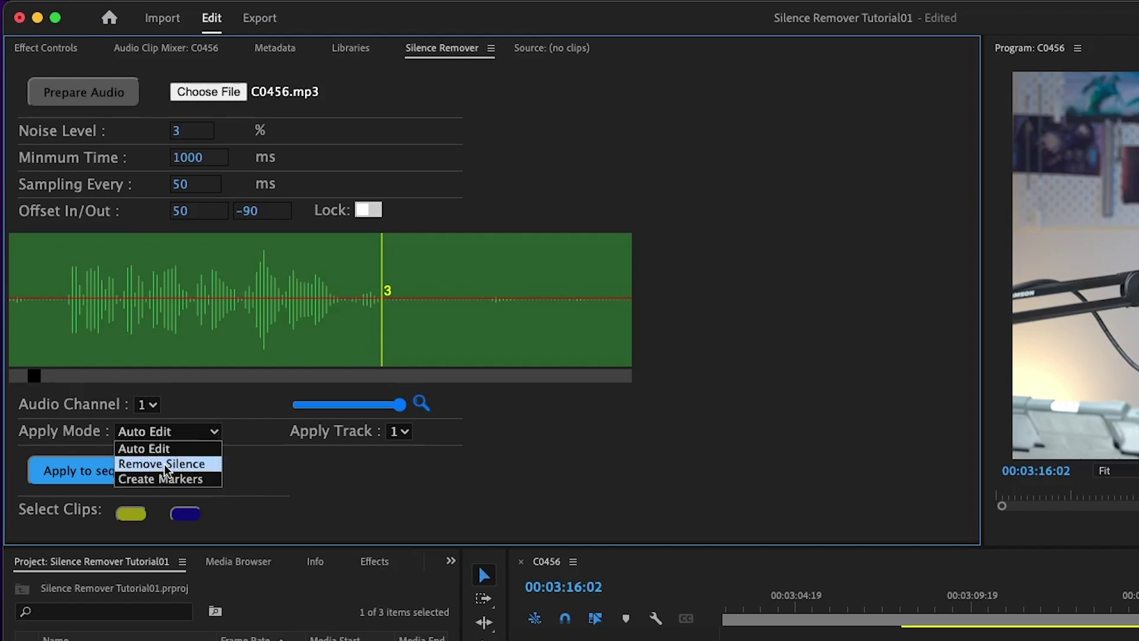
pyautogui.click(722, 474)
# Replace the cut clips in sequence C0456 with the uncut C0456.mp4 on V1 and A1, and place the playhead at 00:07:00:04.
pyautogui.hotkey('shift', '3')
pyautogui.press('-')
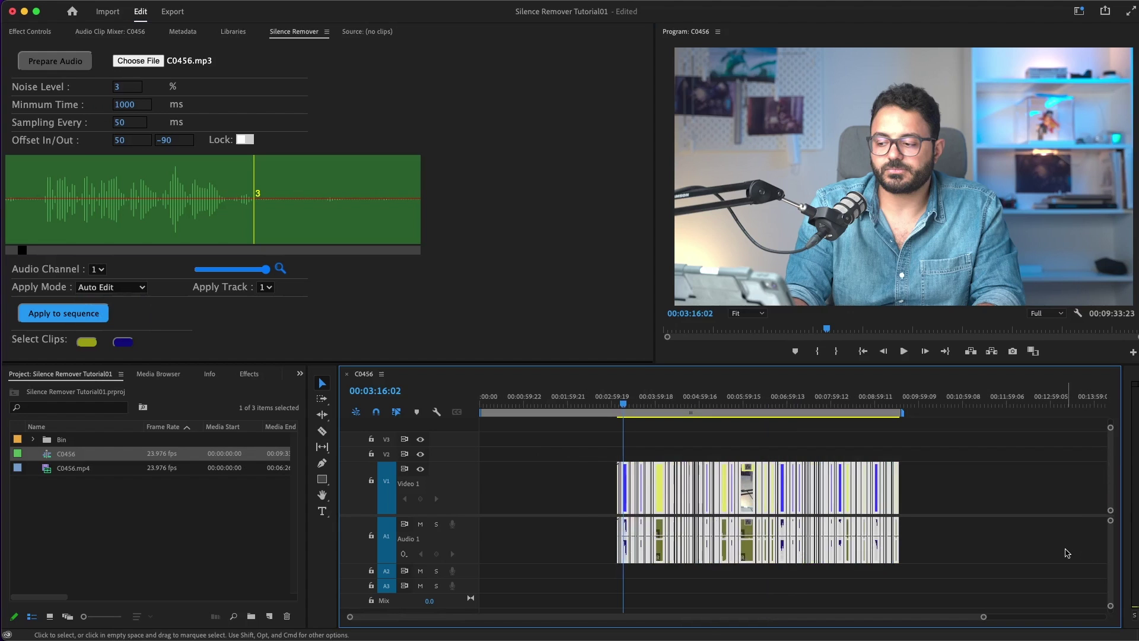
pyautogui.moveTo(62, 470); pyautogui.dragTo(721, 459)
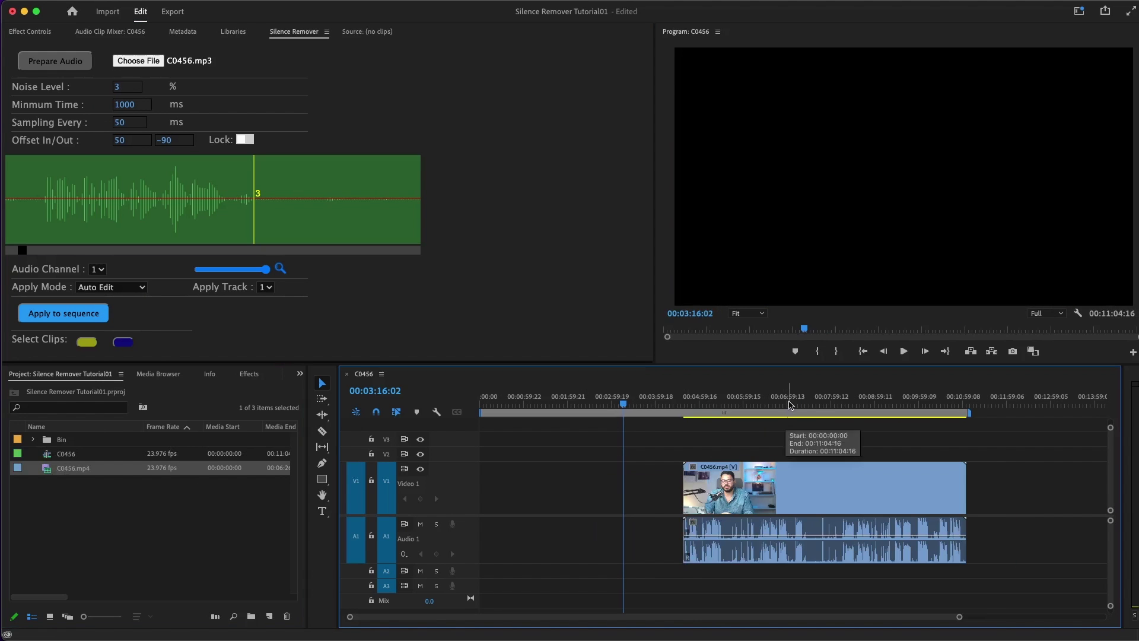
pyautogui.click(787, 404)
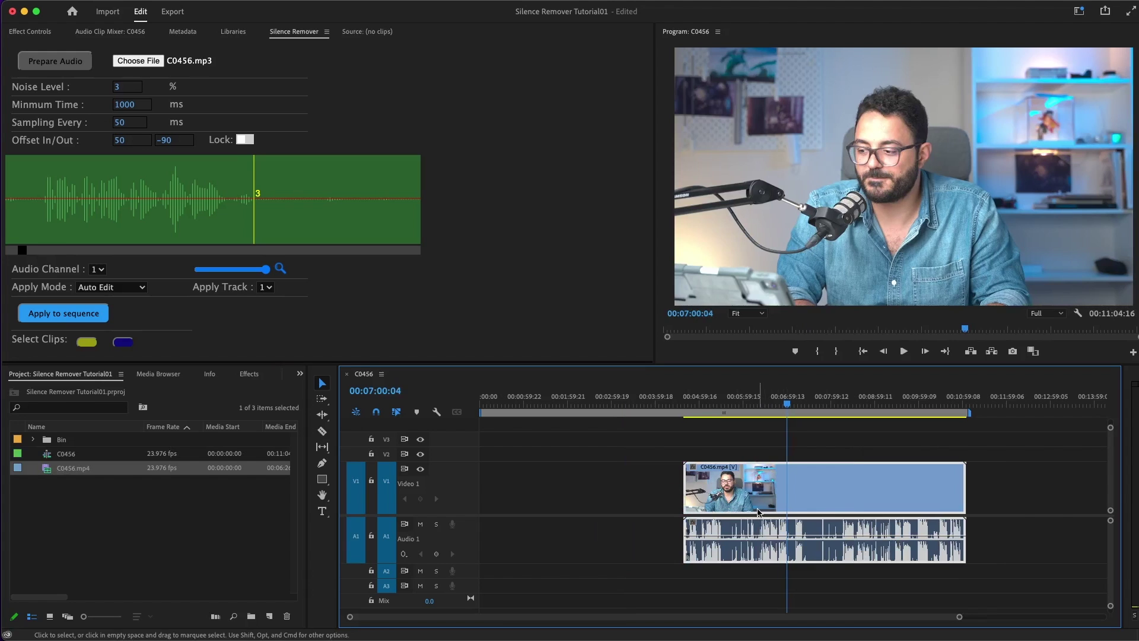
# Apply Silence Remover to the sequence in Create Markers mode and check the marker pair between 00:05:15:23 and 00:05:17:14.
pyautogui.click(109, 288)
pyautogui.click(119, 292)
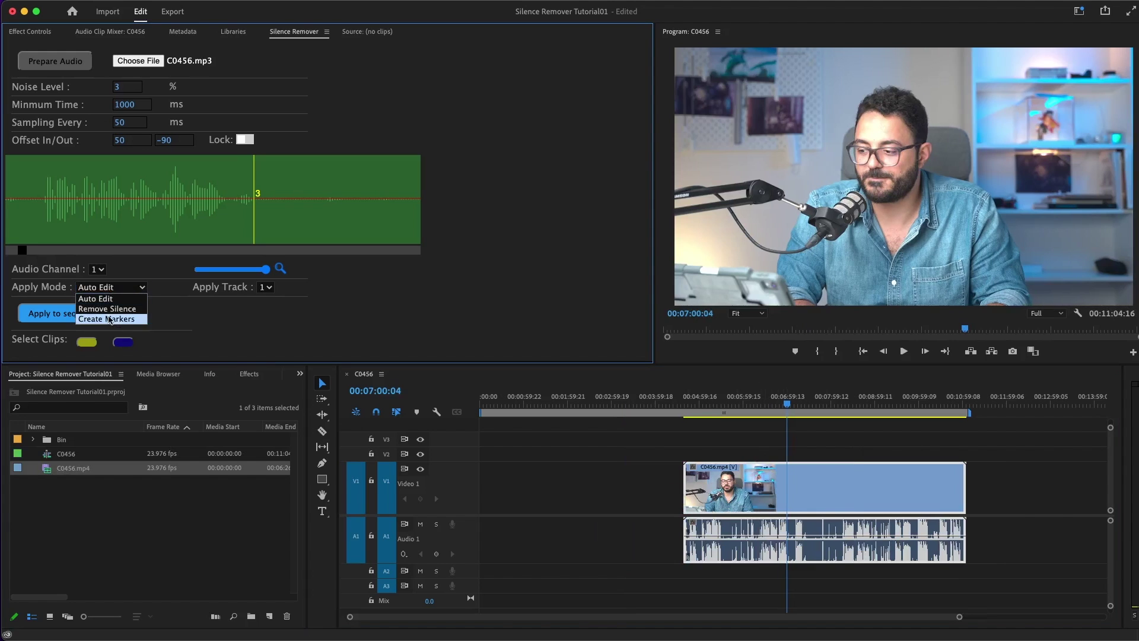
pyautogui.click(110, 320)
pyautogui.click(66, 314)
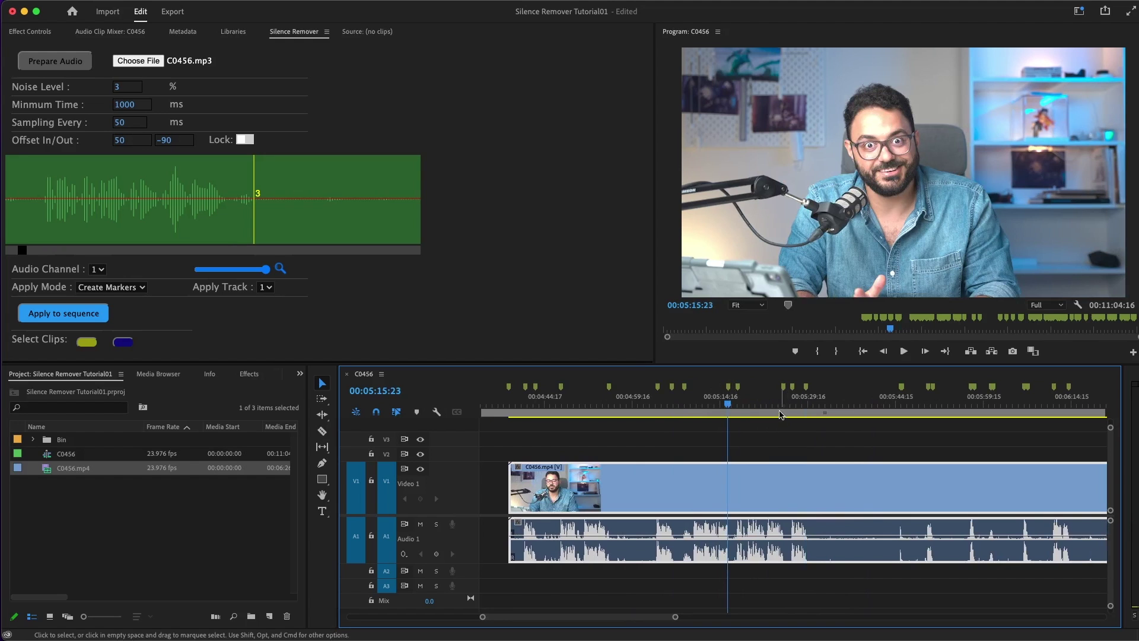
pyautogui.click(738, 406)
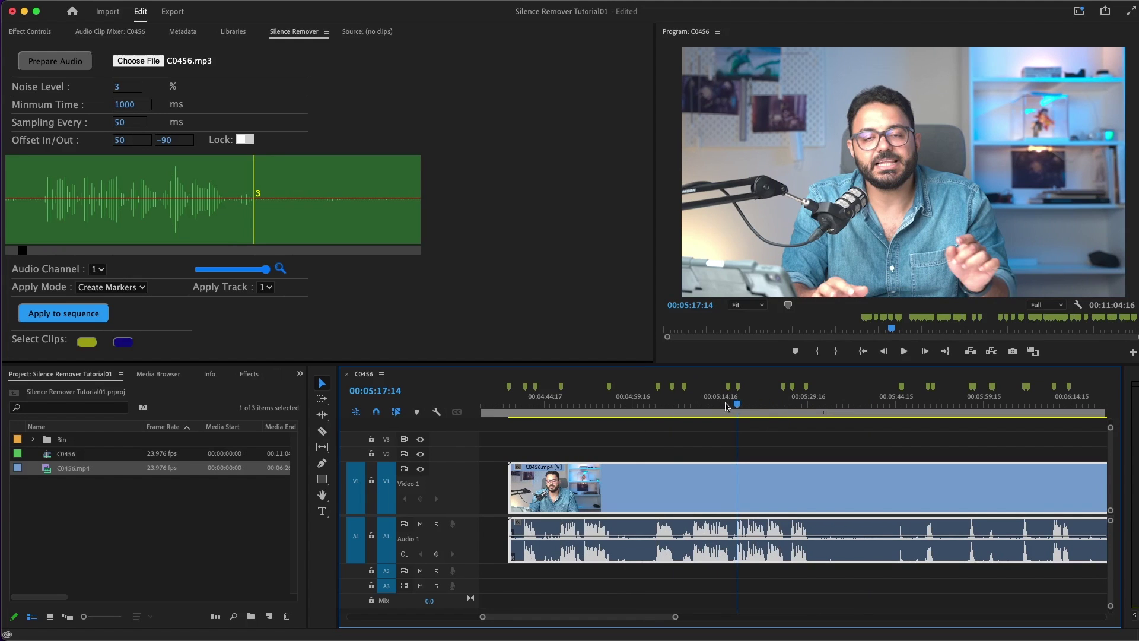
pyautogui.click(728, 406)
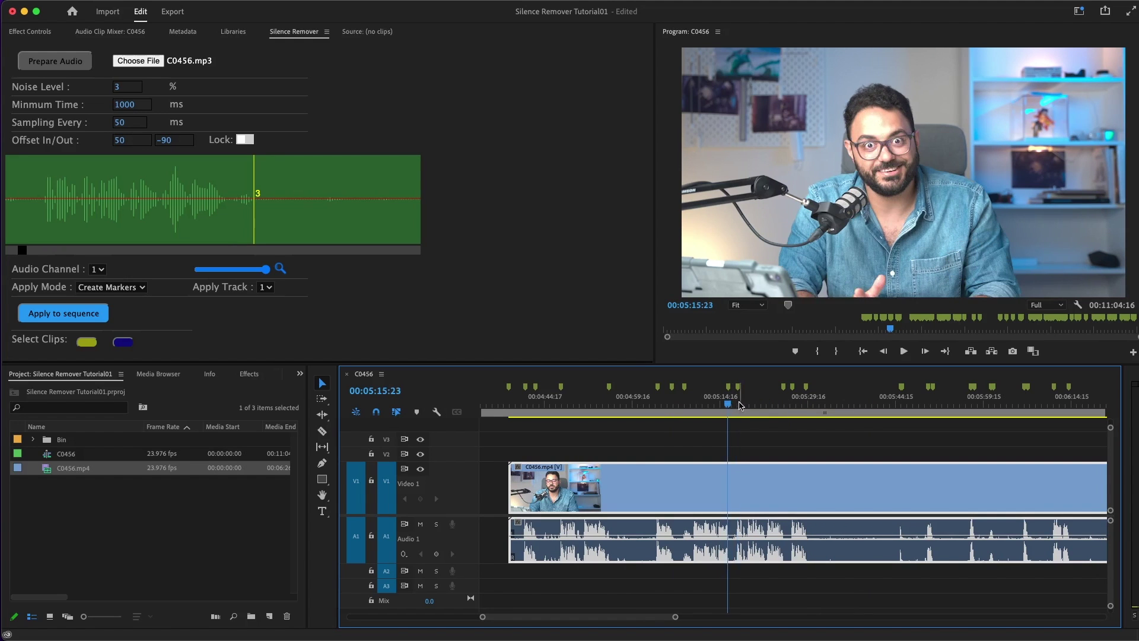
# Set Minimum Time to 2000 ms, clear the existing sequence markers, and apply the silence markers again.
pyautogui.click(119, 105)
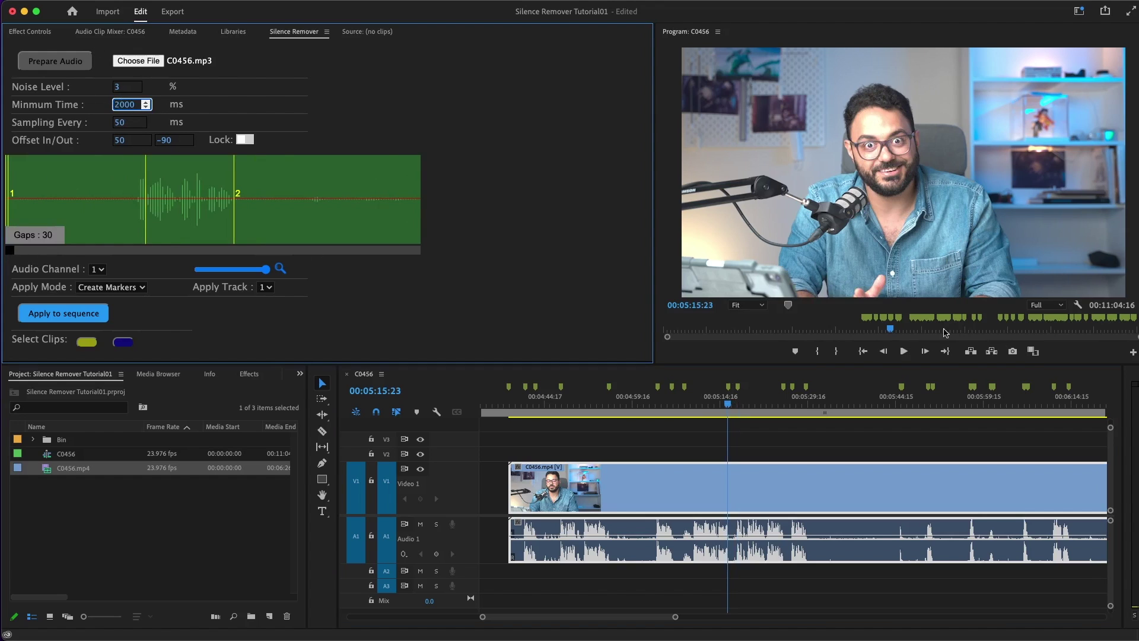
pyautogui.rightClick(922, 322)
pyautogui.click(955, 512)
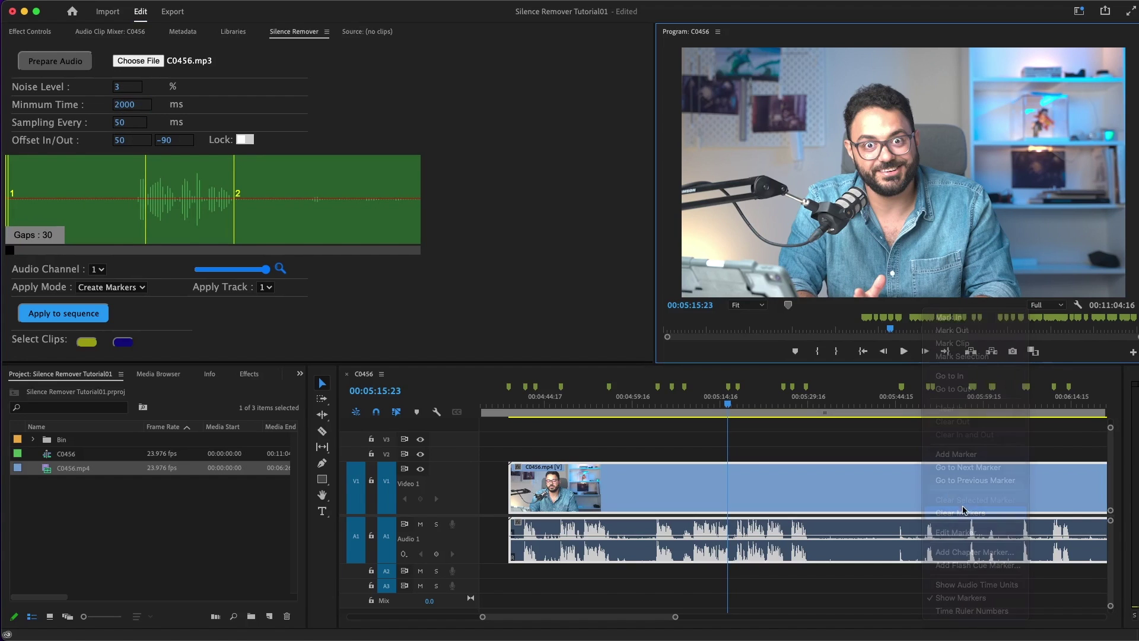
pyautogui.click(78, 315)
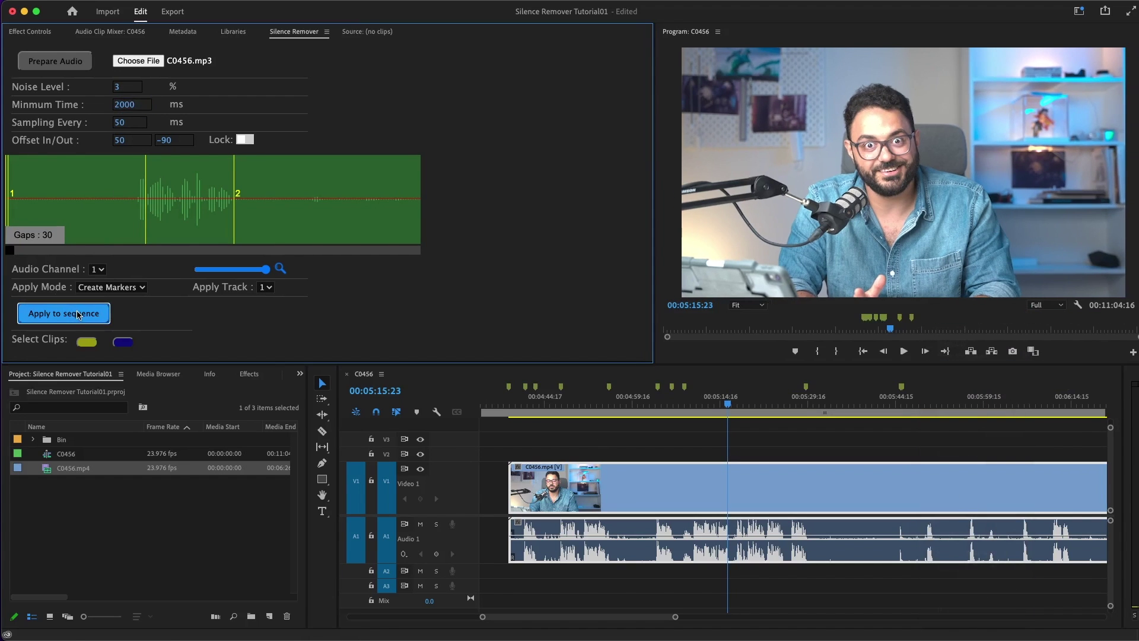
# Examine the short pause between about 00:05:15:15 and 00:05:17:16 against the new markers.
pyautogui.click(725, 406)
pyautogui.moveTo(724, 405); pyautogui.dragTo(737, 405)
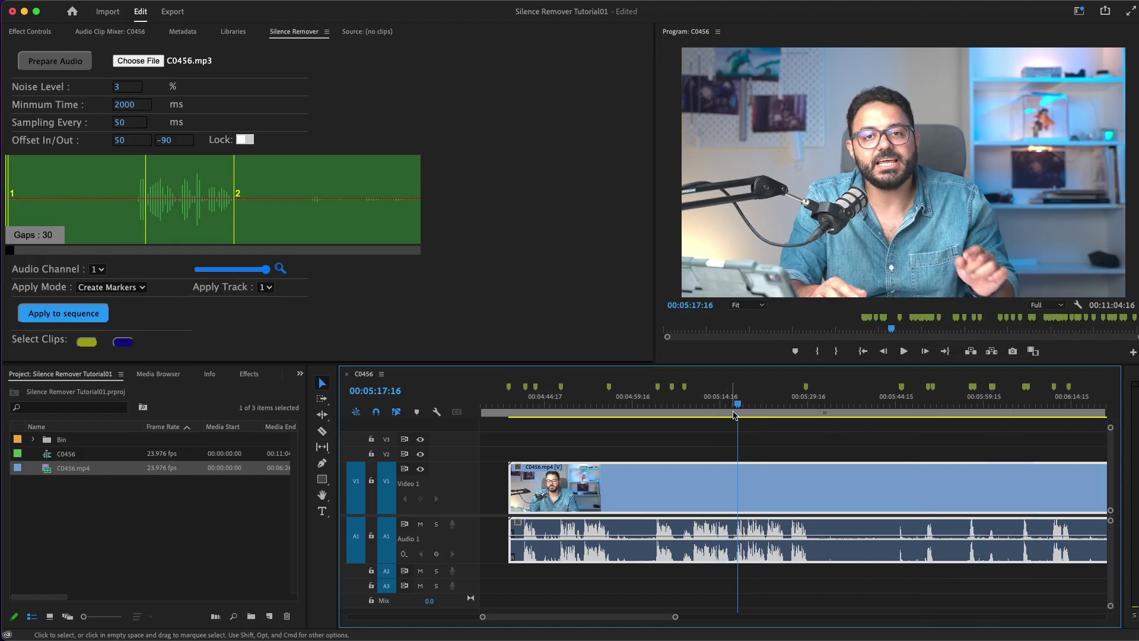
pyautogui.click(716, 406)
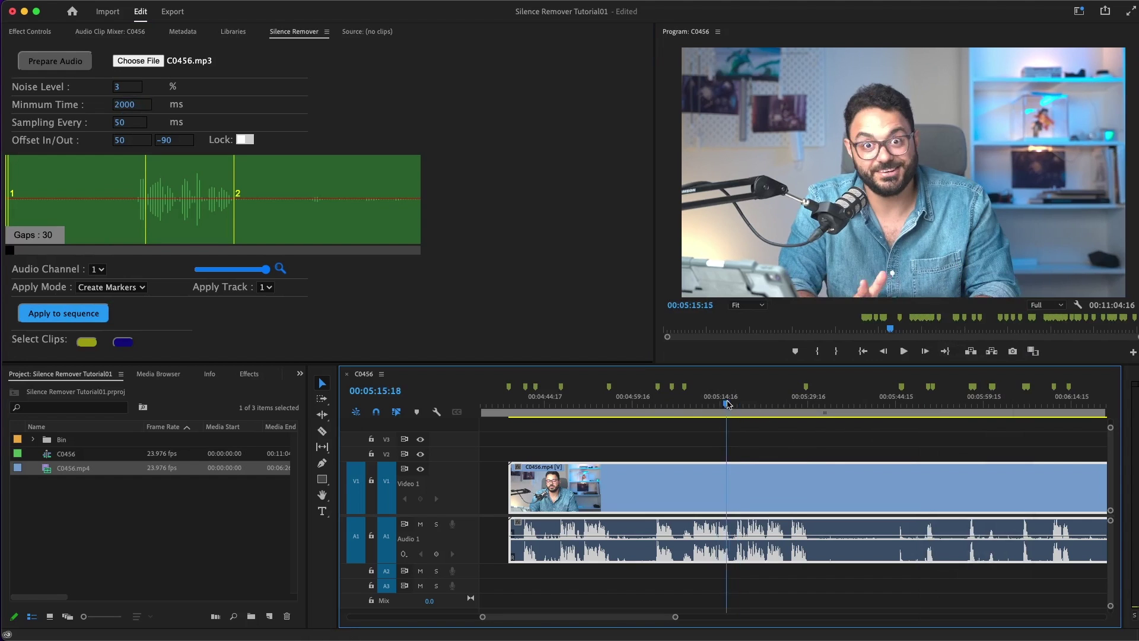
pyautogui.moveTo(716, 406)
pyautogui.mouseDown()
pyautogui.moveTo(746, 407)
pyautogui.moveTo(731, 407)
pyautogui.mouseUp()
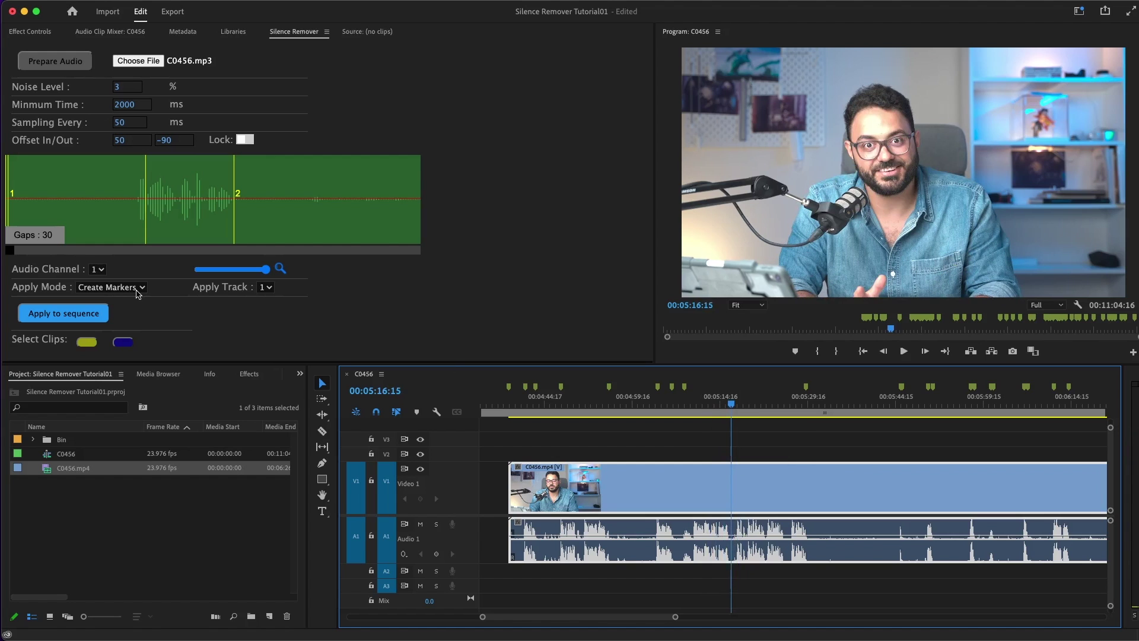
# Clear all markers from the sequence.
pyautogui.rightClick(931, 316)
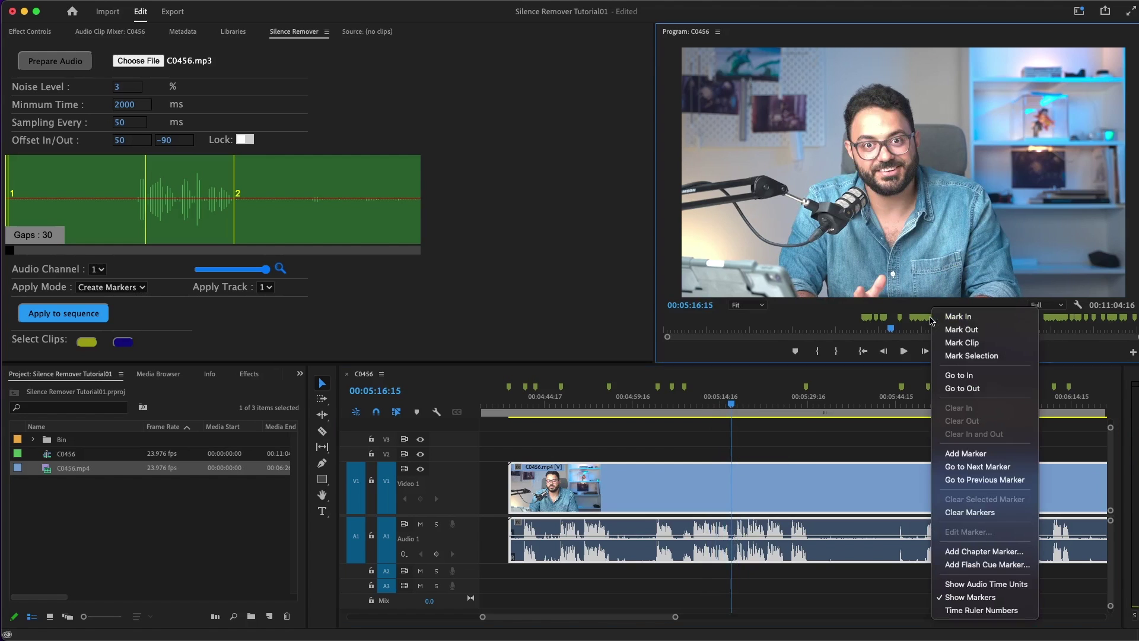
pyautogui.click(972, 512)
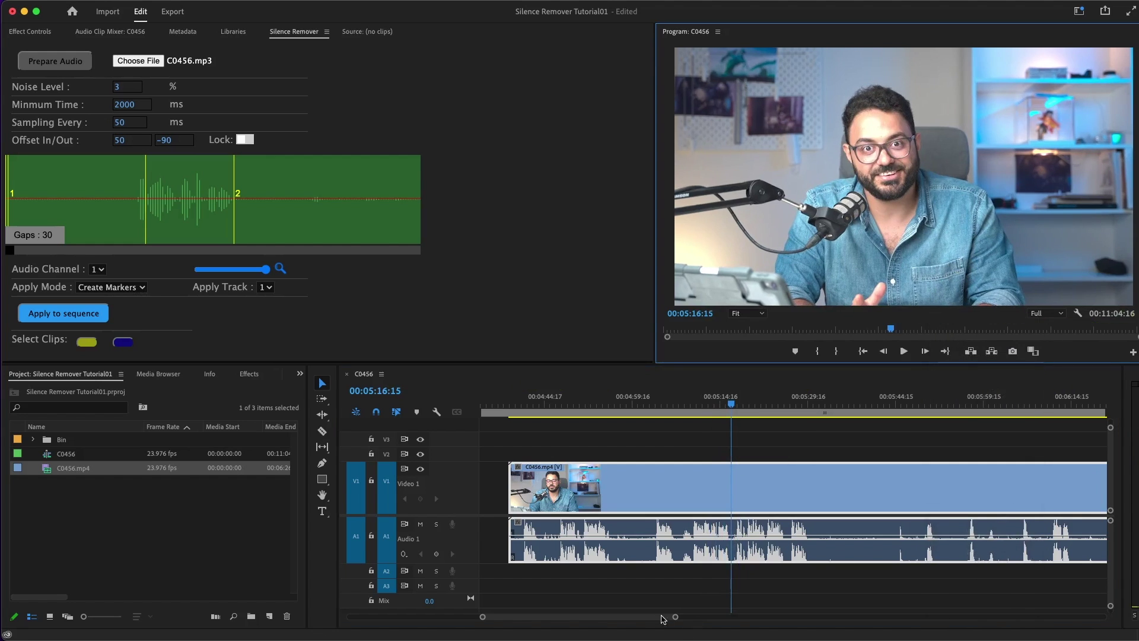
# Switch Apply Mode to Auto Edit and apply the silence cuts to the sequence.
pyautogui.moveTo(675, 619); pyautogui.dragTo(841, 622)
pyautogui.click(142, 289)
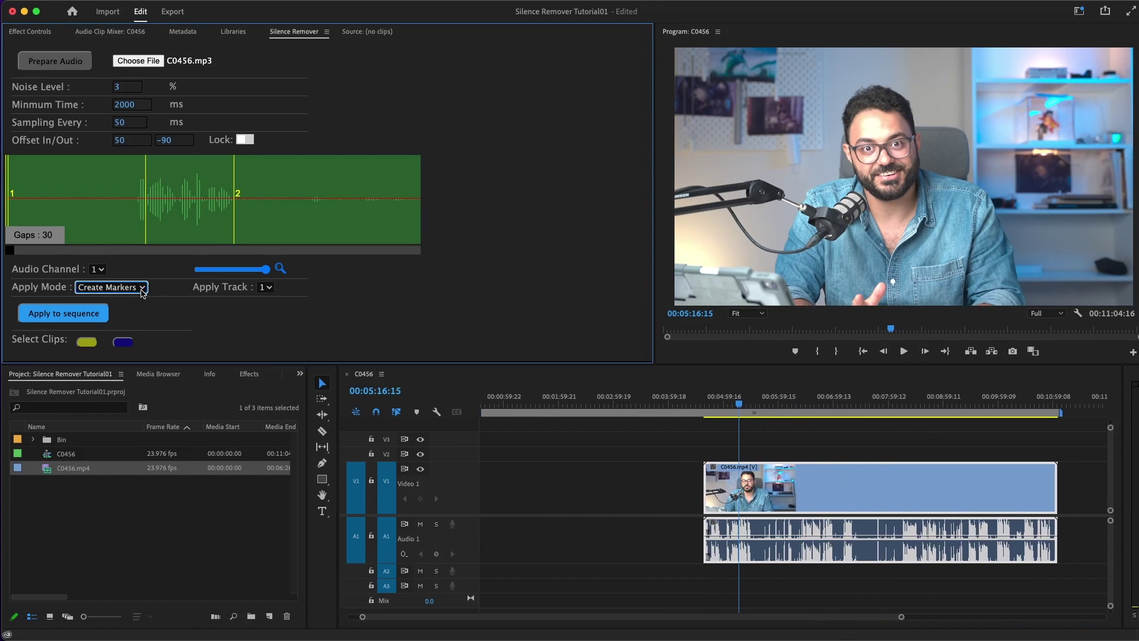
pyautogui.click(127, 312)
pyautogui.click(75, 319)
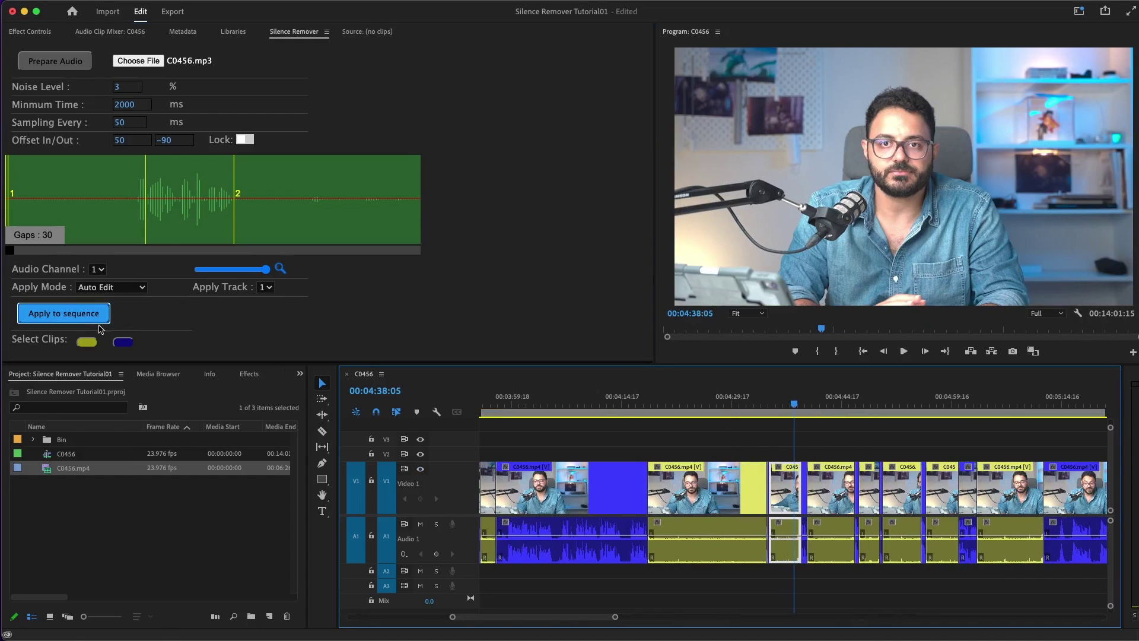
# Inspect the long yellow silent segment at 00:04:27:01 and leave the clips deselected.
pyautogui.click(729, 508)
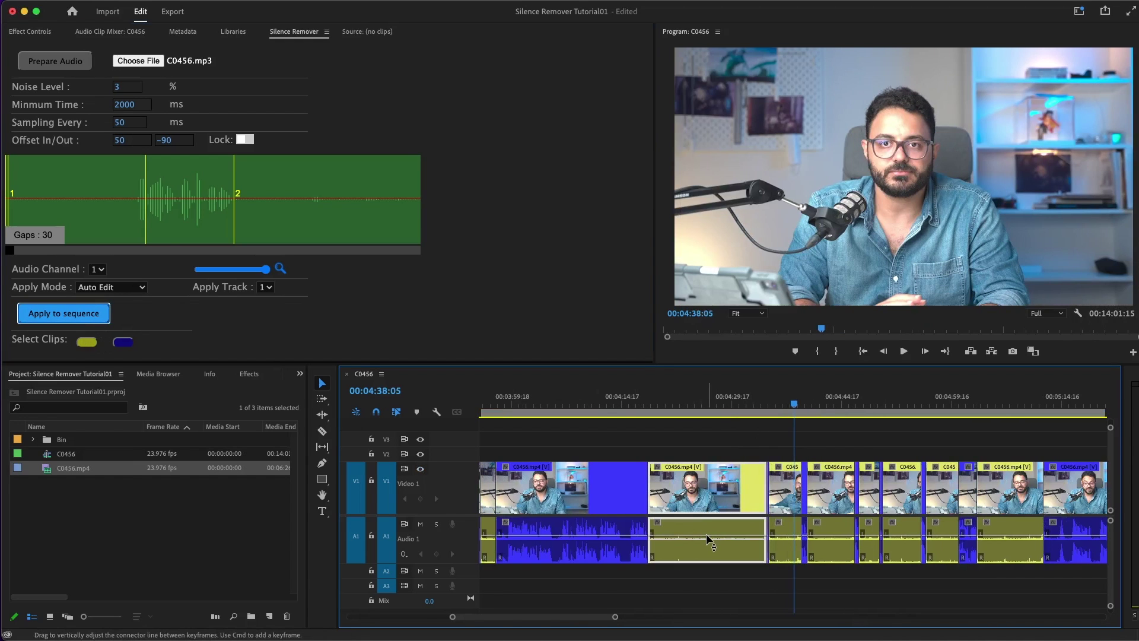
pyautogui.click(712, 405)
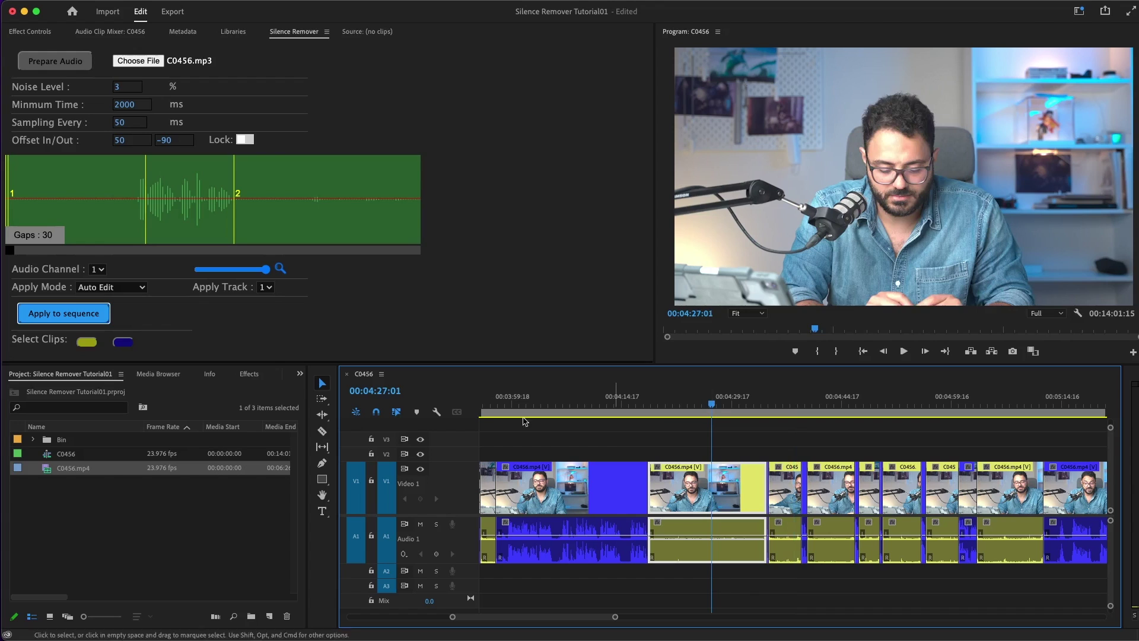
pyautogui.click(690, 441)
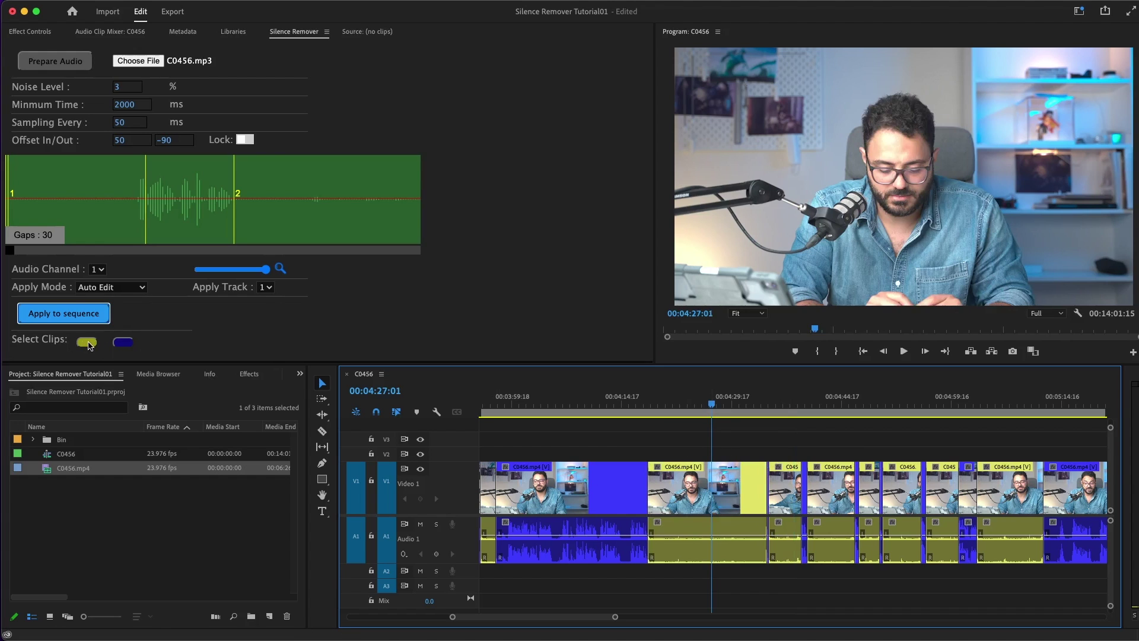
# Try deleting all the yellow silent clips, undo the deletion, and select the blue spoken clips.
pyautogui.click(88, 345)
pyautogui.press('Delete')
pyautogui.press('super+z')
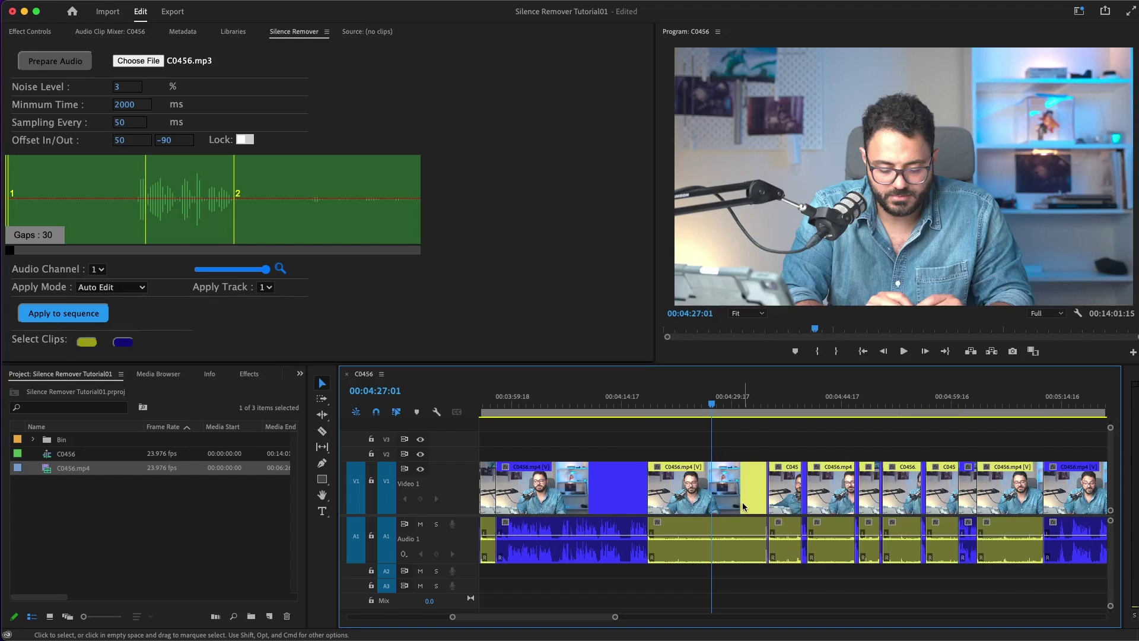
pyautogui.click(121, 343)
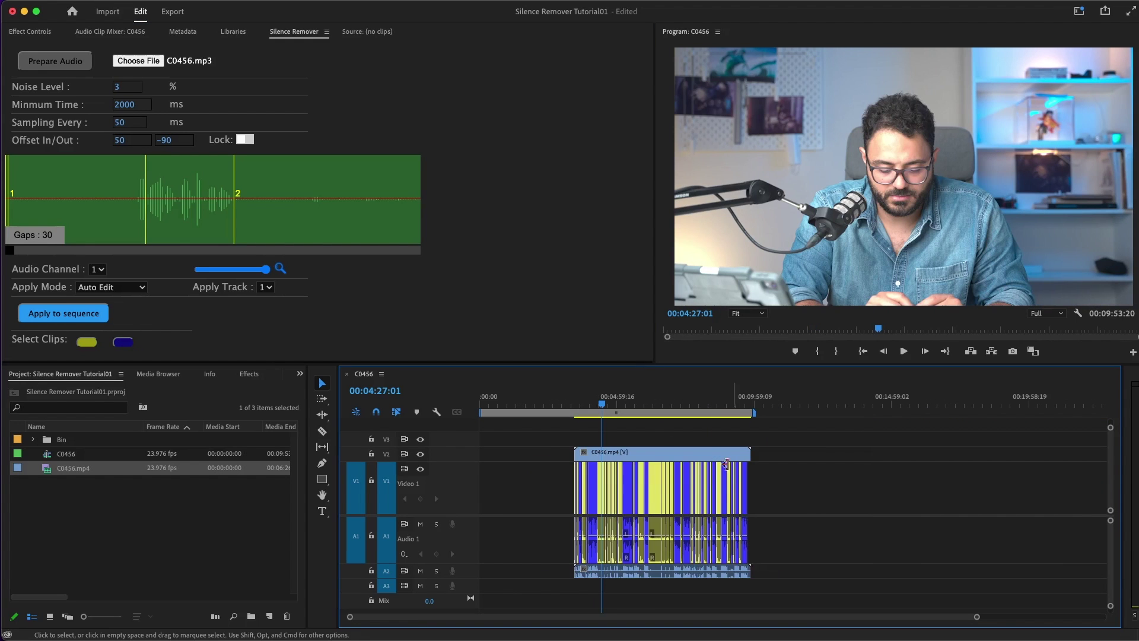
# Select the uncut C0456.mp4 clip on V2, set Apply Track to 2, and apply the Auto Edit cuts to the sequence.
pyautogui.click(696, 457)
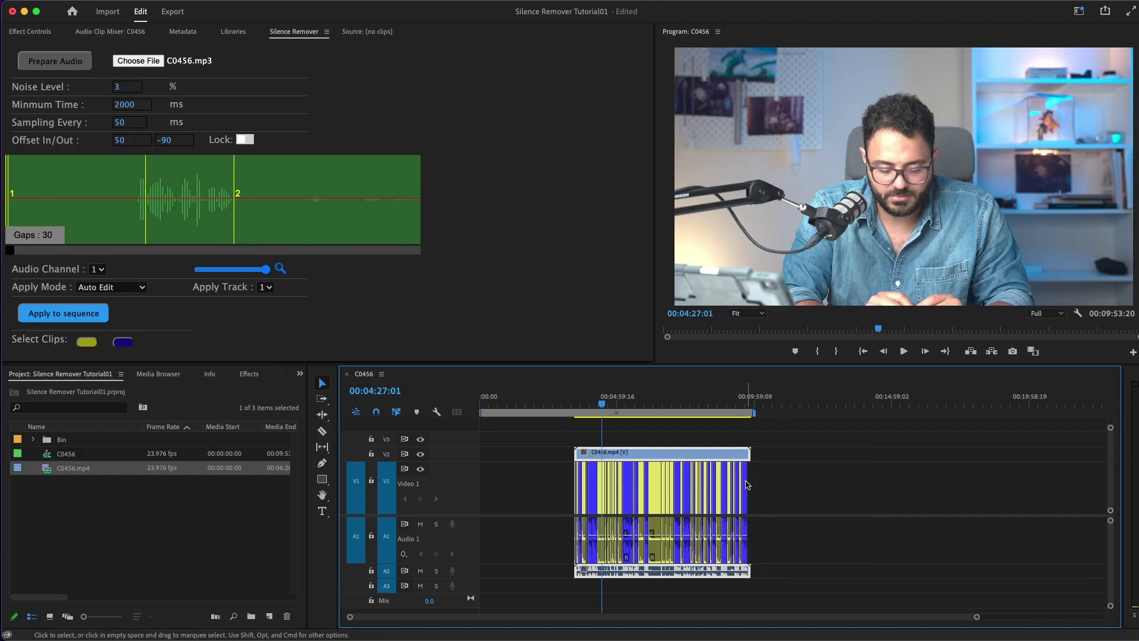
pyautogui.moveTo(751, 477); pyautogui.dragTo(794, 481)
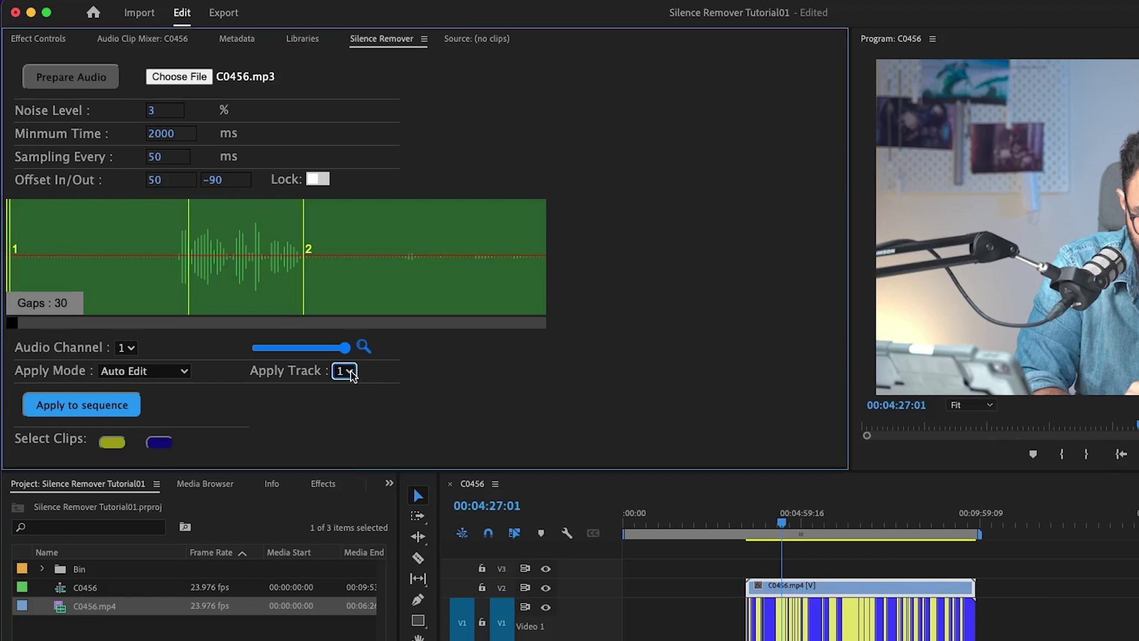
pyautogui.click(266, 288)
pyautogui.click(266, 308)
pyautogui.click(110, 406)
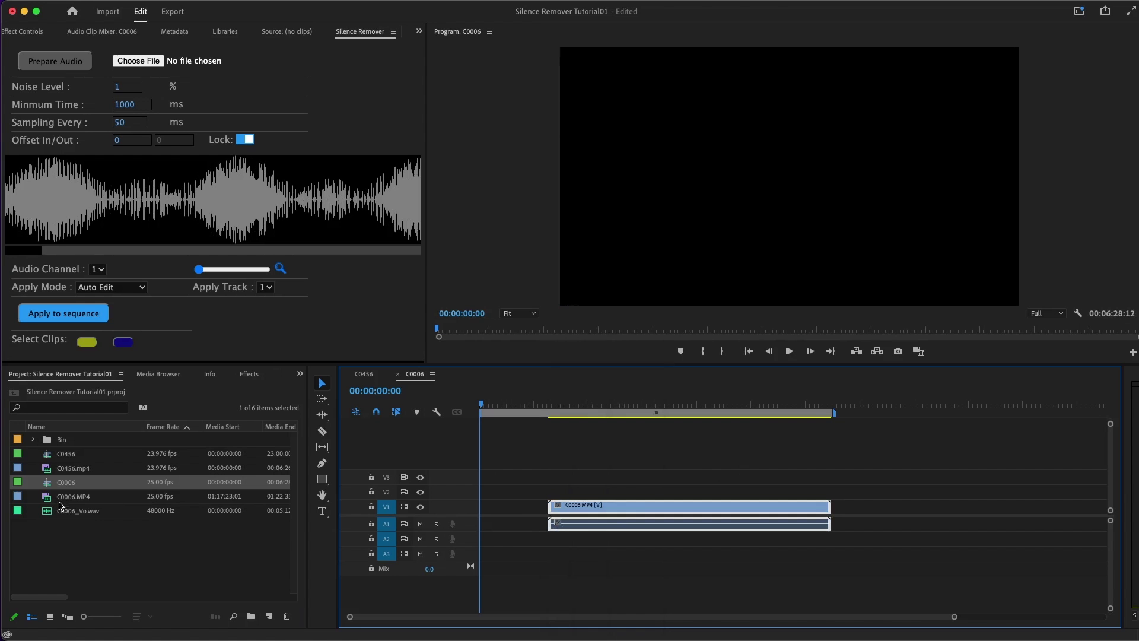
# Place C0006_Vo.wav on audio track A2 of the C0006 sequence and expand tracks A2, A1 and V1.
pyautogui.click(77, 513)
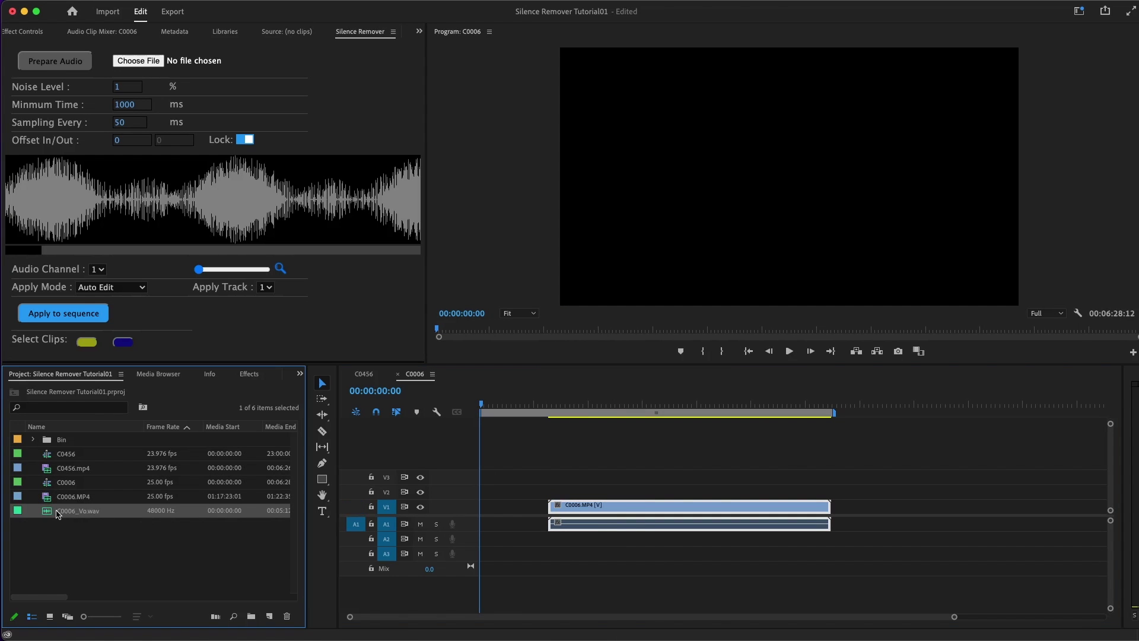
pyautogui.moveTo(57, 514); pyautogui.dragTo(468, 547)
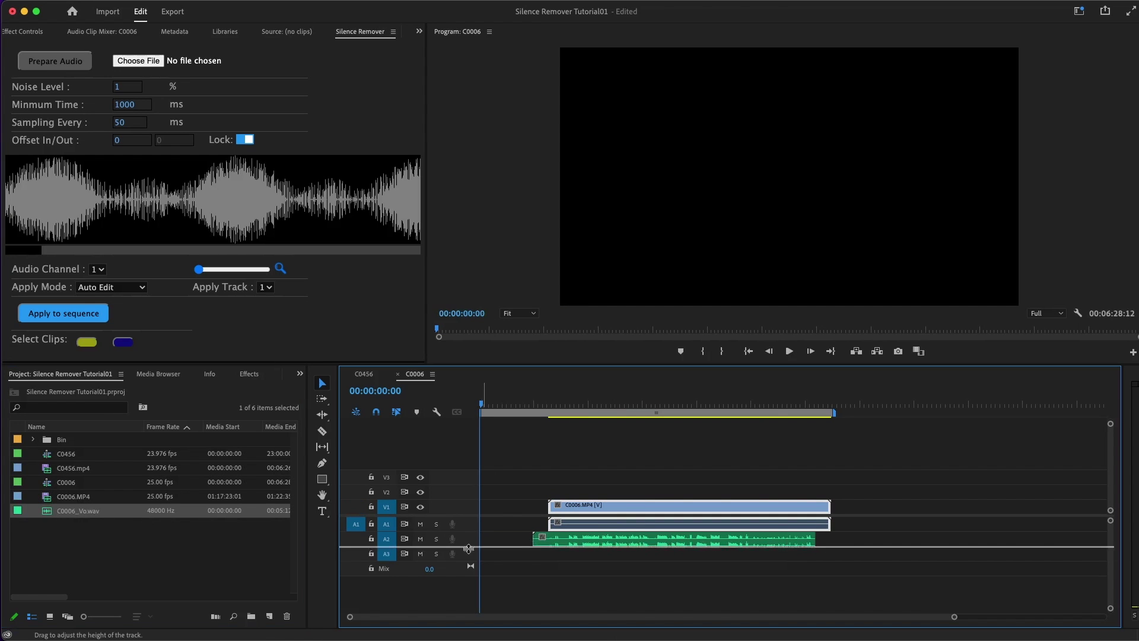
pyautogui.doubleClick(468, 548)
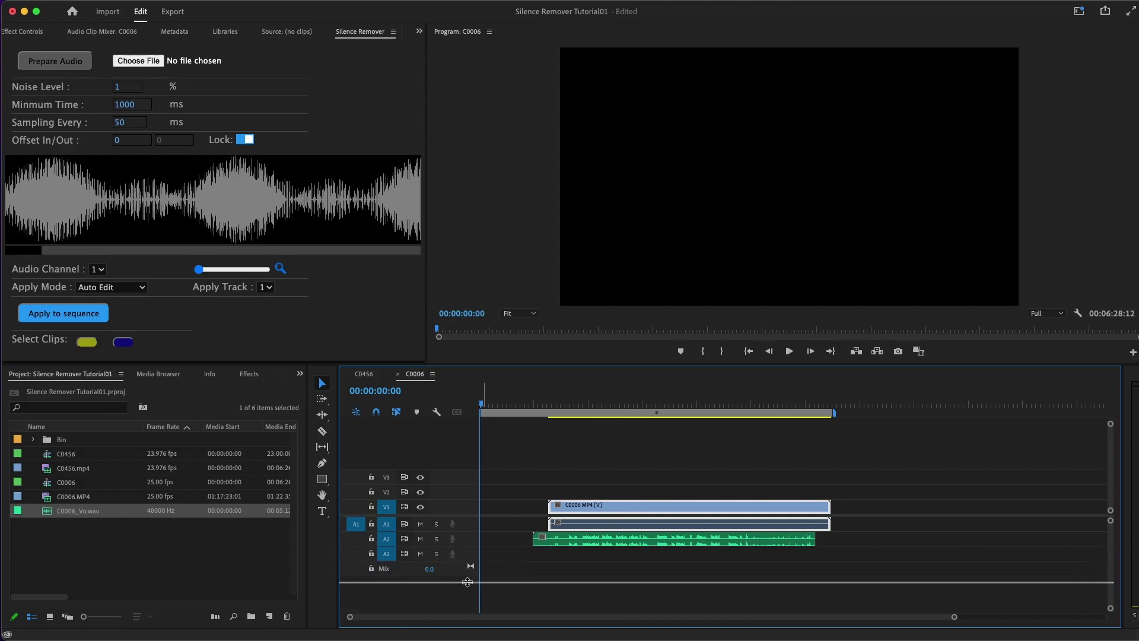
pyautogui.doubleClick(465, 524)
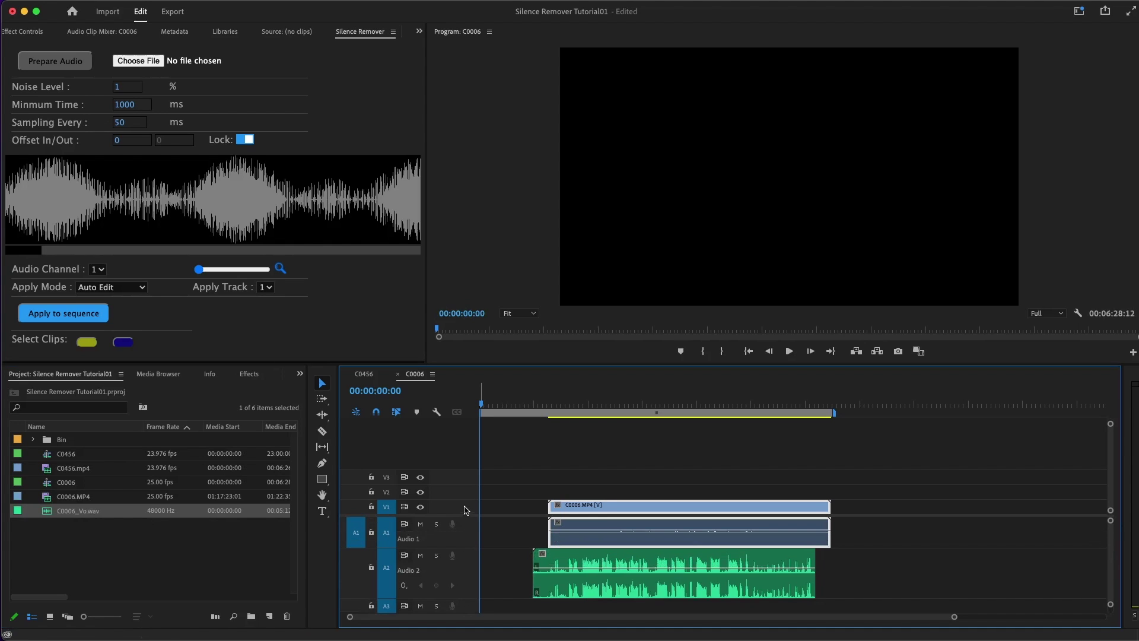
pyautogui.doubleClick(464, 510)
# Synchronize the C0006.MP4 clip with the C0006_Vo.wav recording by audio, using the Mix Down track channel.
pyautogui.moveTo(776, 449); pyautogui.dragTo(643, 564)
pyautogui.rightClick(654, 549)
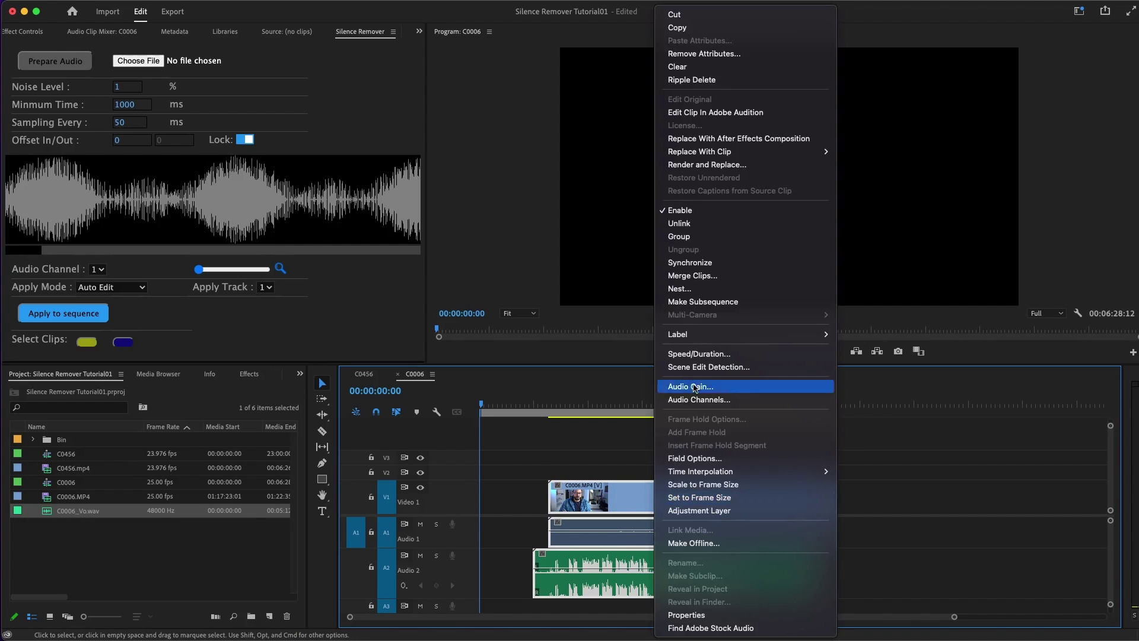
pyautogui.click(729, 268)
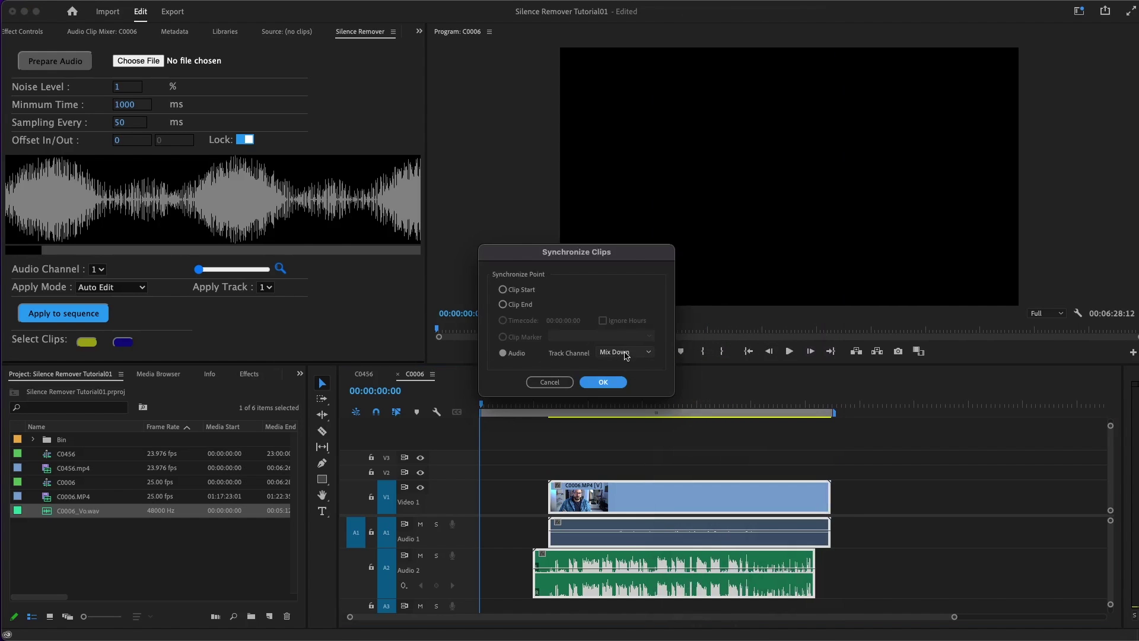
pyautogui.click(602, 382)
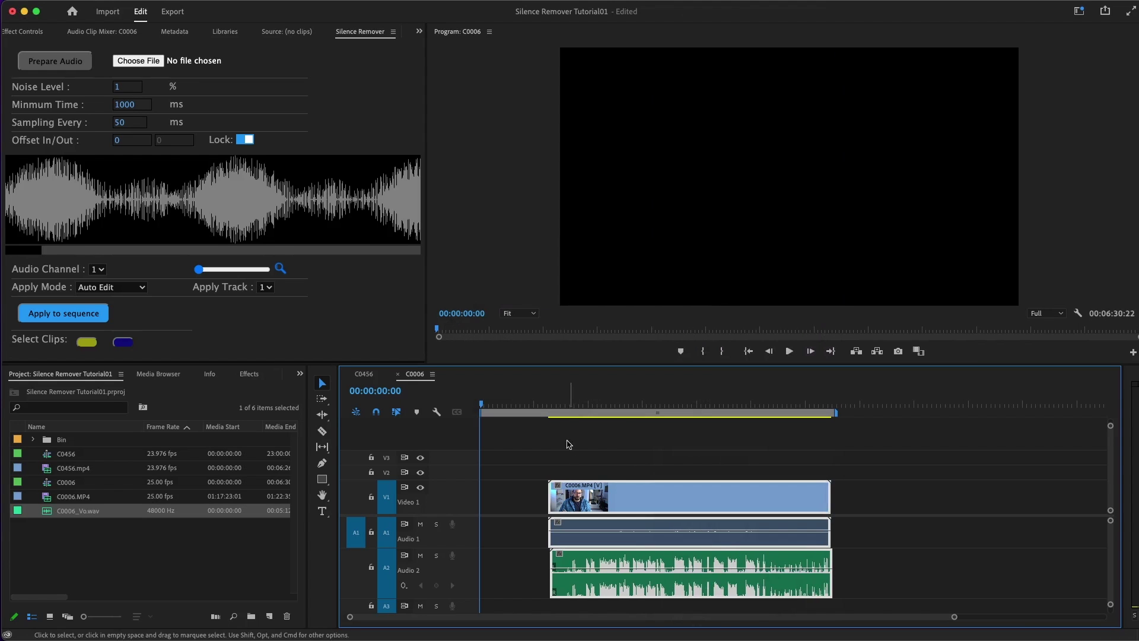
# Trim the start of the C0006.MP4 video and its camera audio to the in point of the voice recording on A2.
pyautogui.click(544, 403)
pyautogui.click(555, 404)
pyautogui.press('=')
pyautogui.press('=')
pyautogui.press('=')
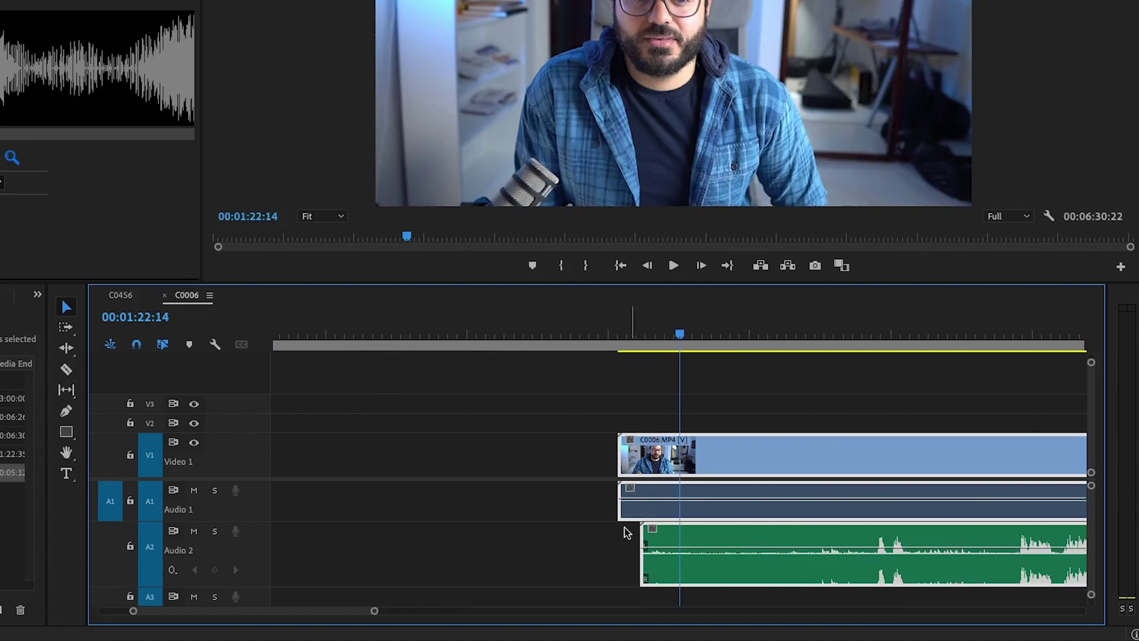
pyautogui.click(611, 541)
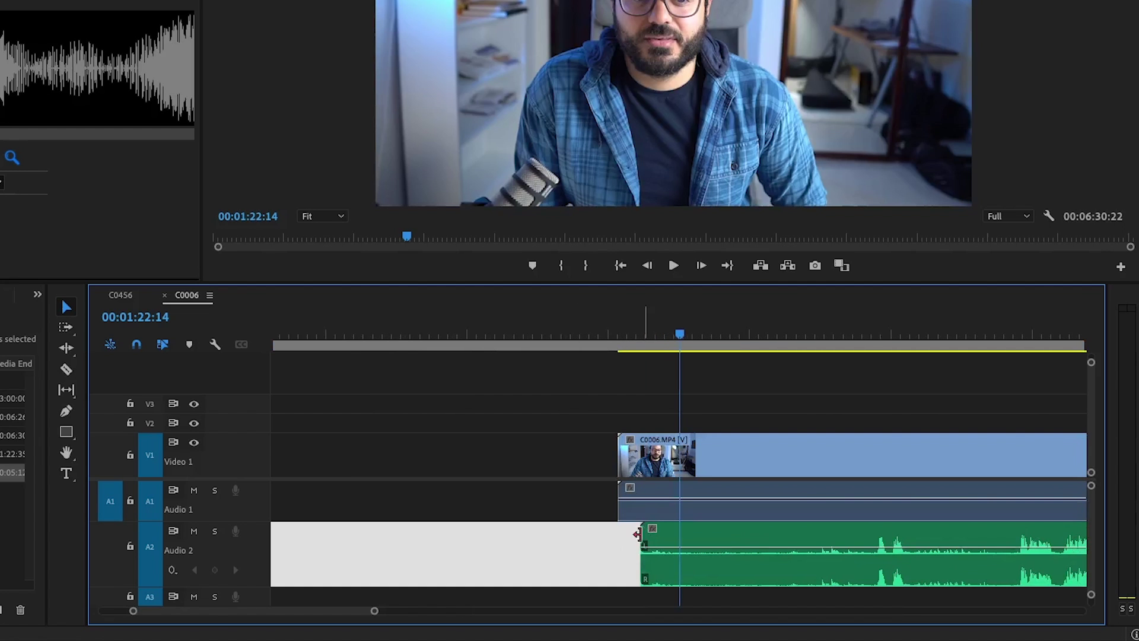
pyautogui.click(590, 520)
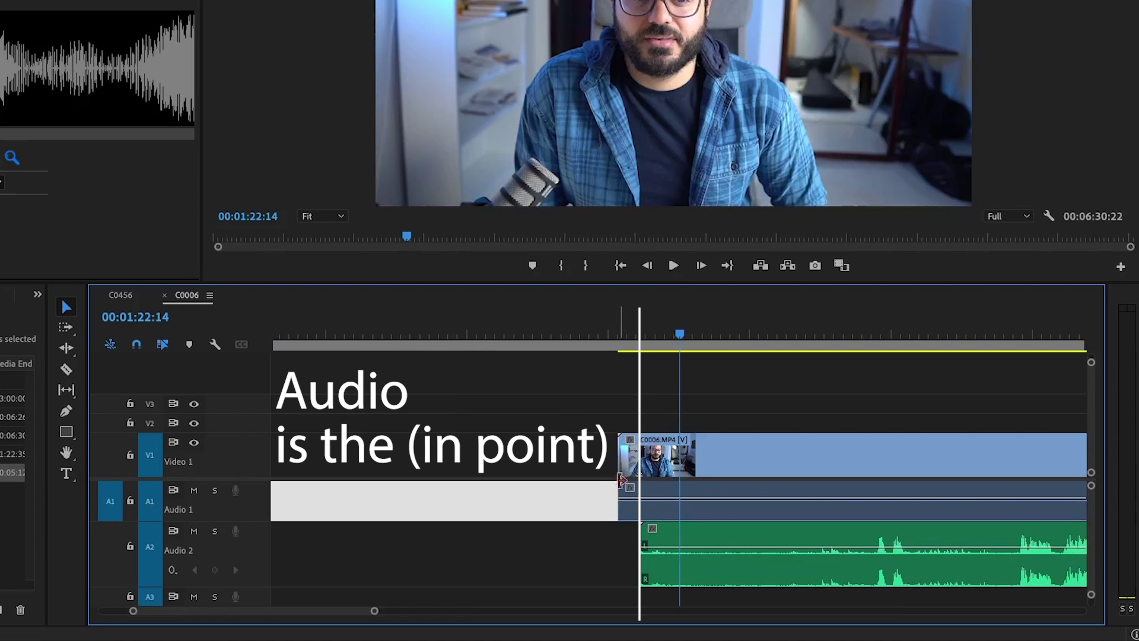
pyautogui.moveTo(619, 475); pyautogui.dragTo(641, 475)
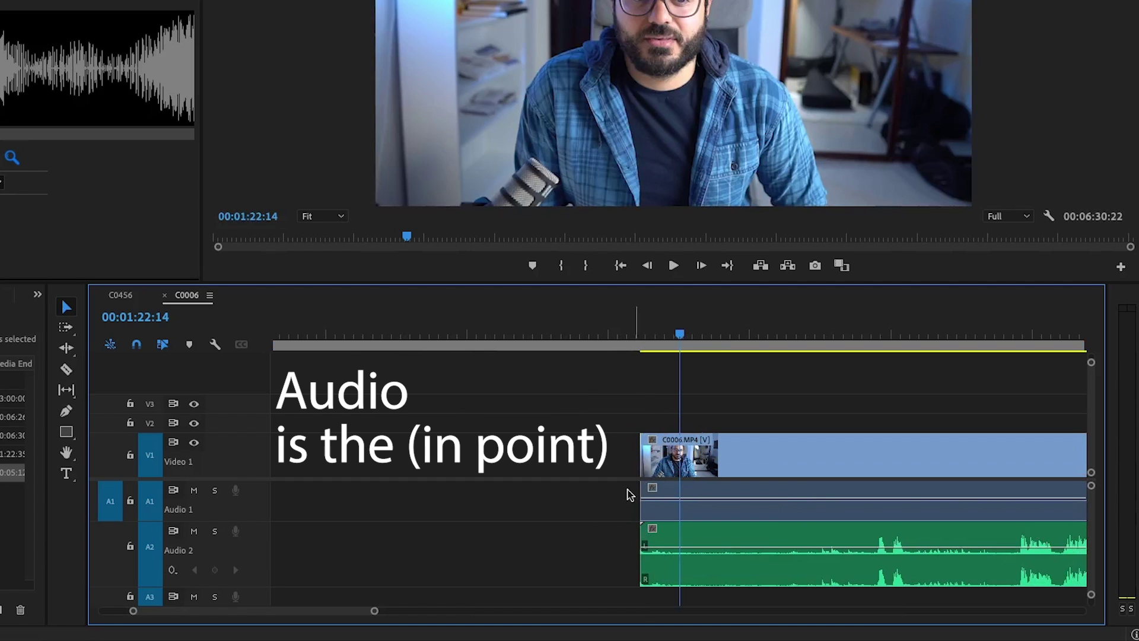
pyautogui.press('-')
pyautogui.press('-')
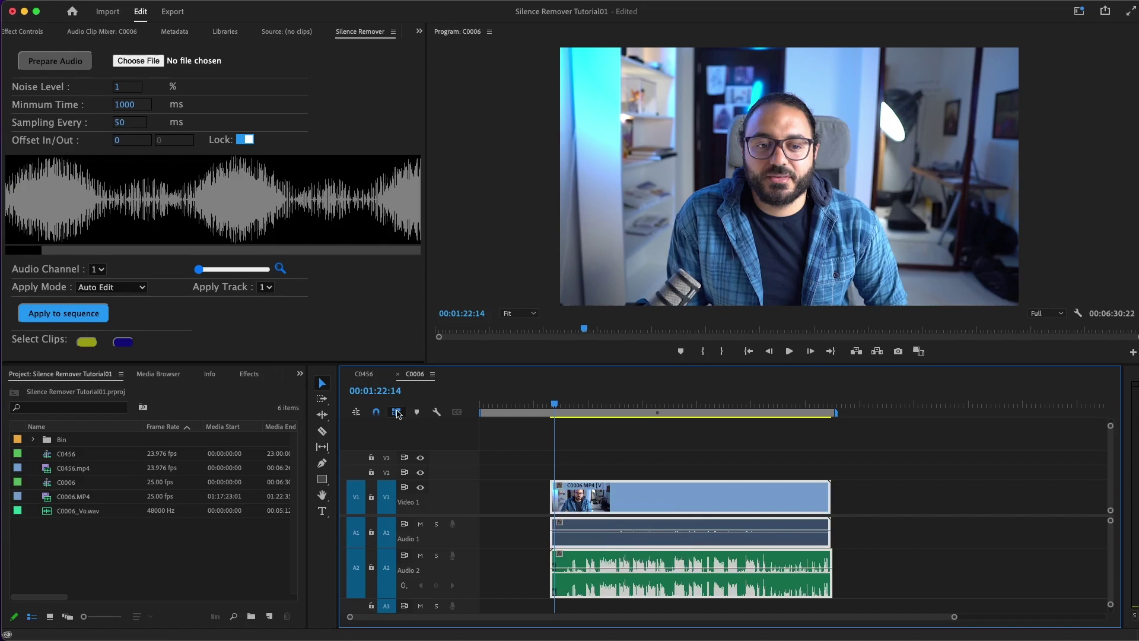
# Replace the camera audio on A1 by moving the C0006_Vo.wav clip from A2 onto it.
pyautogui.click(357, 571)
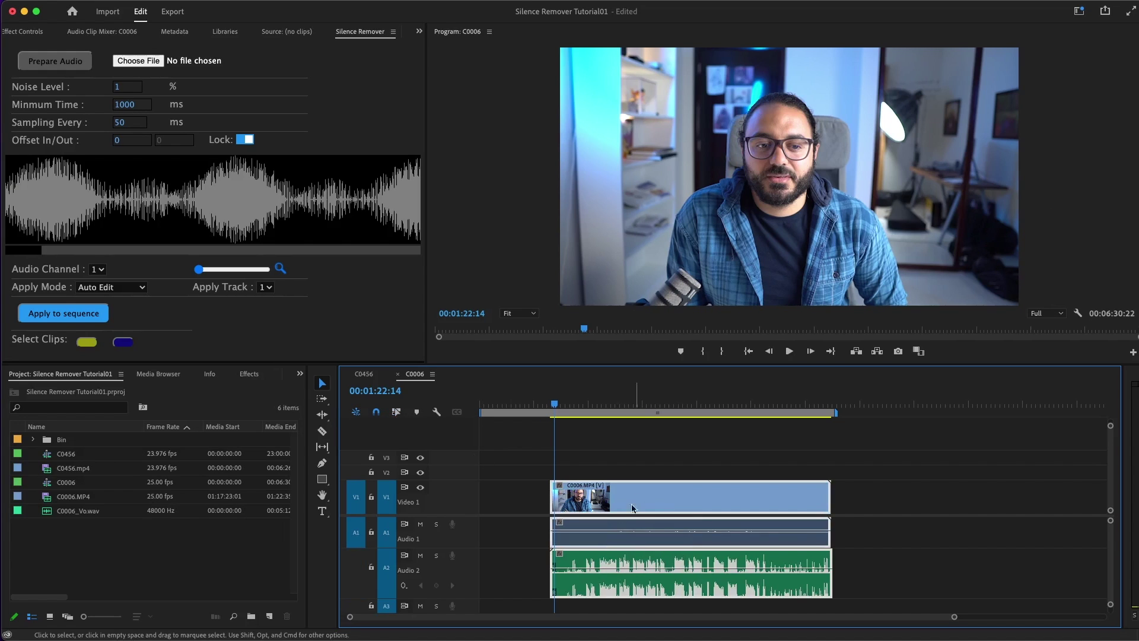
pyautogui.click(354, 566)
pyautogui.click(354, 533)
pyautogui.click(618, 529)
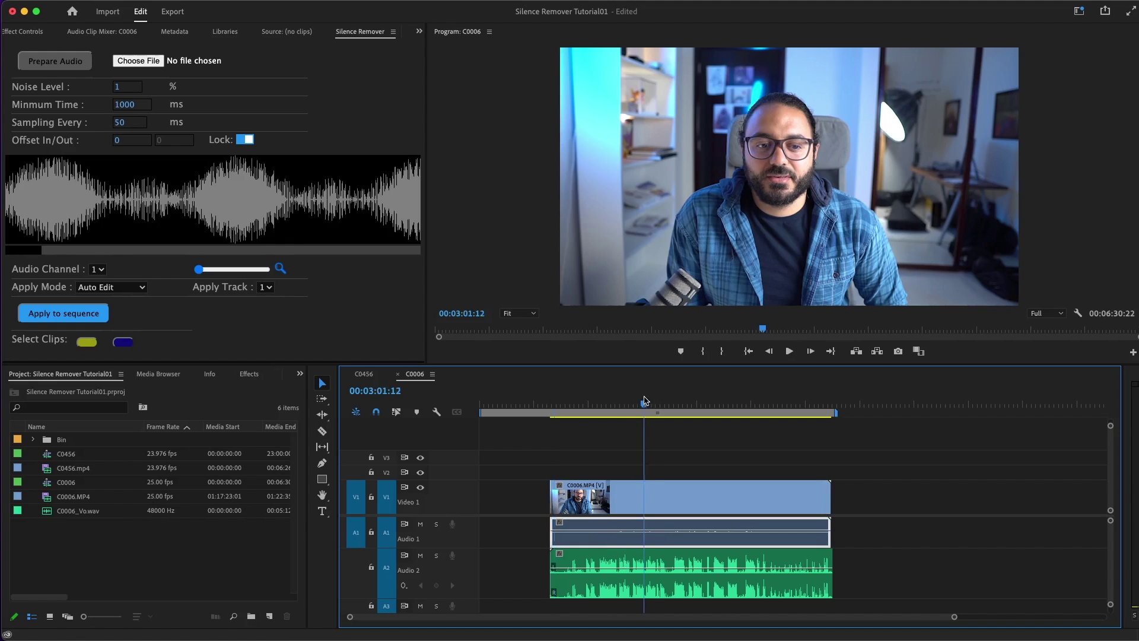
pyautogui.moveTo(624, 563); pyautogui.dragTo(613, 539)
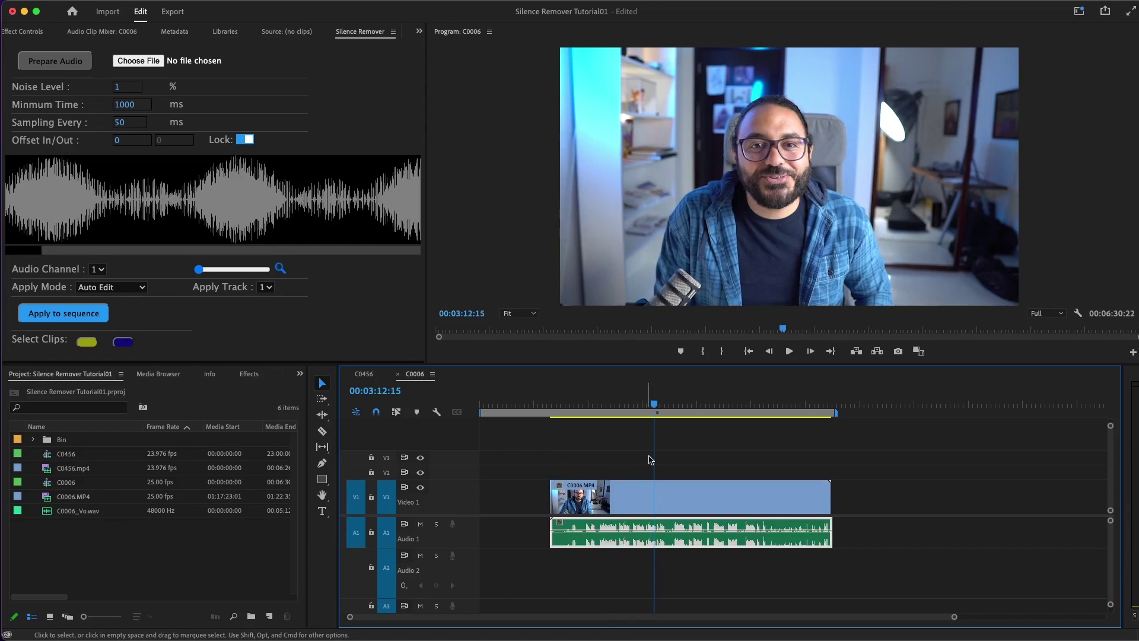
# Nest the C0006.MP4 video and the voice recording together into a sequence named Vid.
pyautogui.moveTo(653, 404); pyautogui.dragTo(608, 403)
pyautogui.moveTo(739, 449); pyautogui.dragTo(685, 523)
pyautogui.rightClick(687, 522)
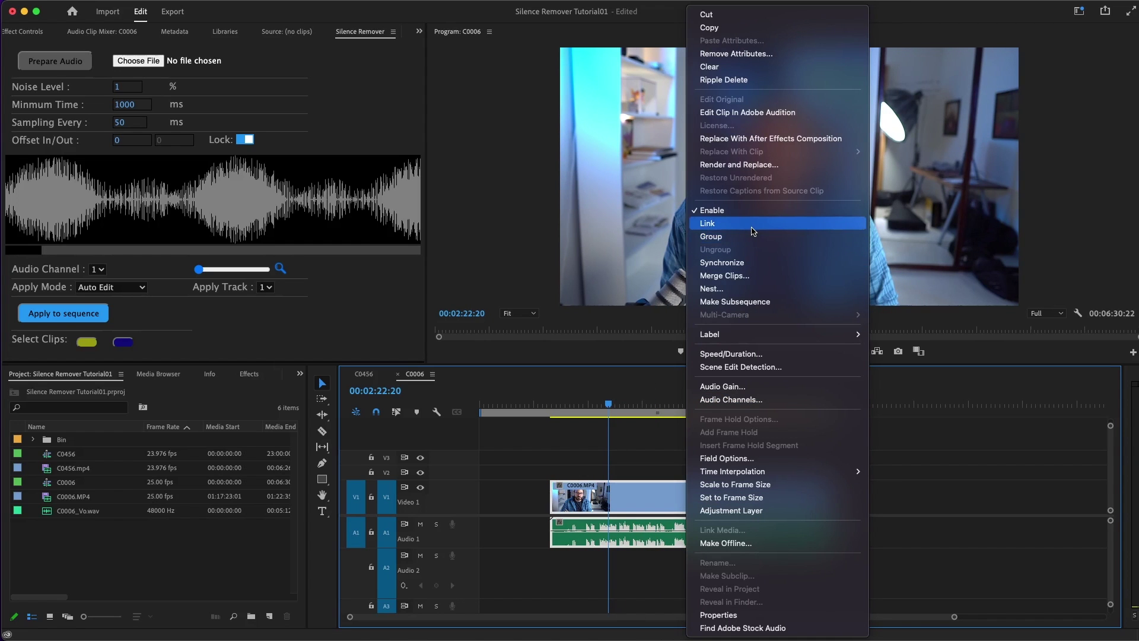
pyautogui.click(752, 288)
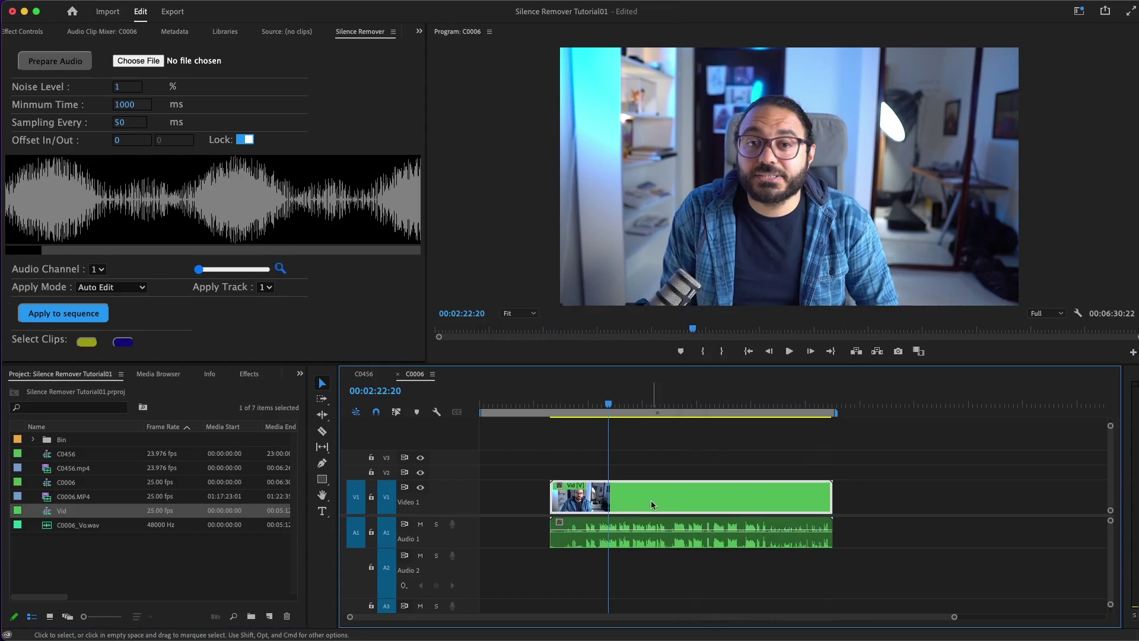
# Move the nested Vid clip to a later point on the timeline.
pyautogui.moveTo(669, 496); pyautogui.dragTo(766, 498)
pyautogui.press('super+z')
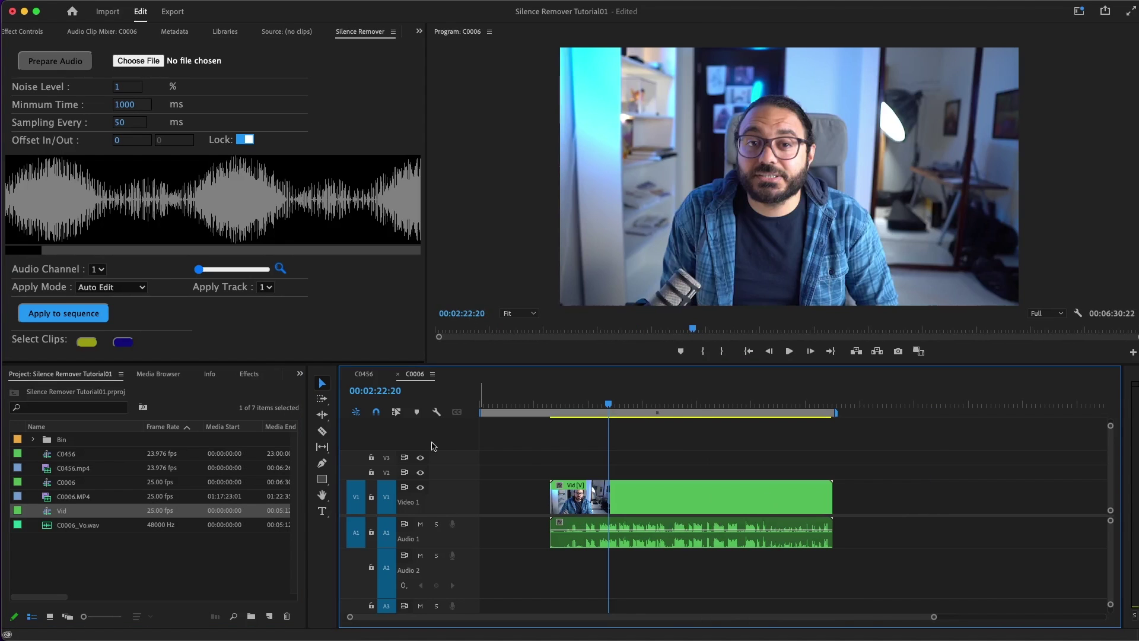
pyautogui.moveTo(666, 496); pyautogui.dragTo(782, 503)
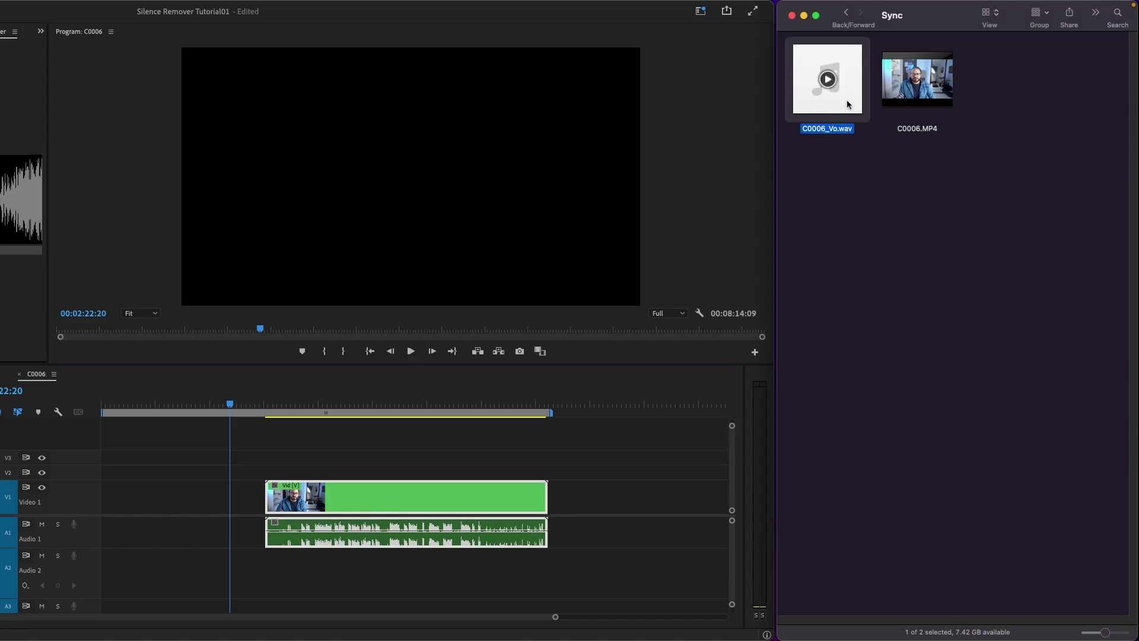
# Load C0006_Vo.wav into Silence Remover and examine the detected gaps along its waveform.
pyautogui.moveTo(847, 104); pyautogui.dragTo(153, 61)
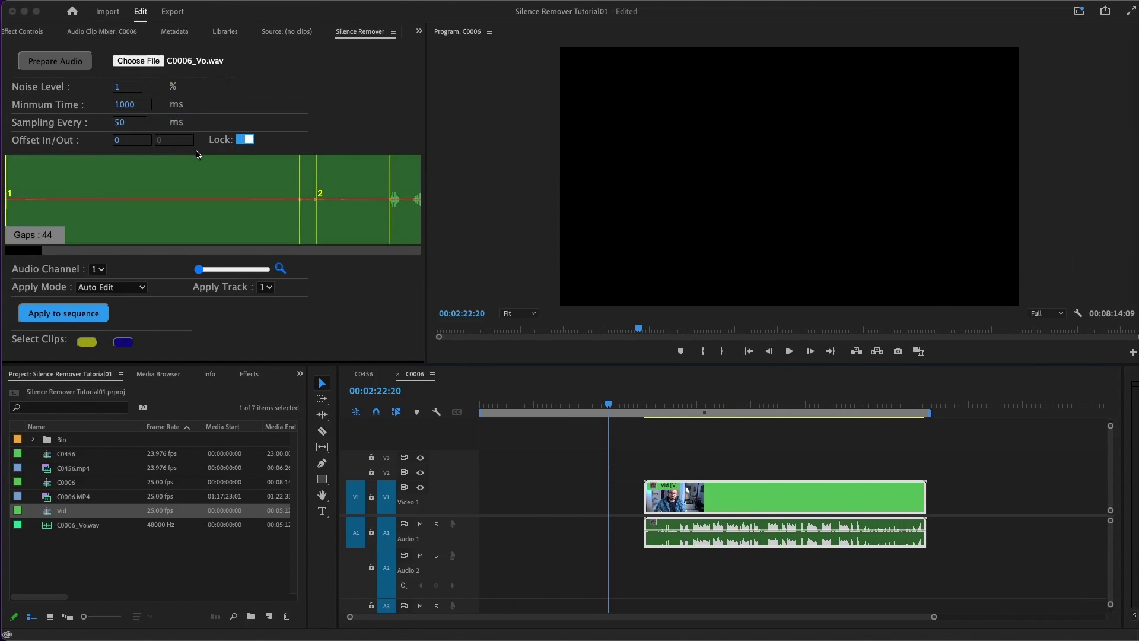
pyautogui.moveTo(11, 256); pyautogui.dragTo(315, 251)
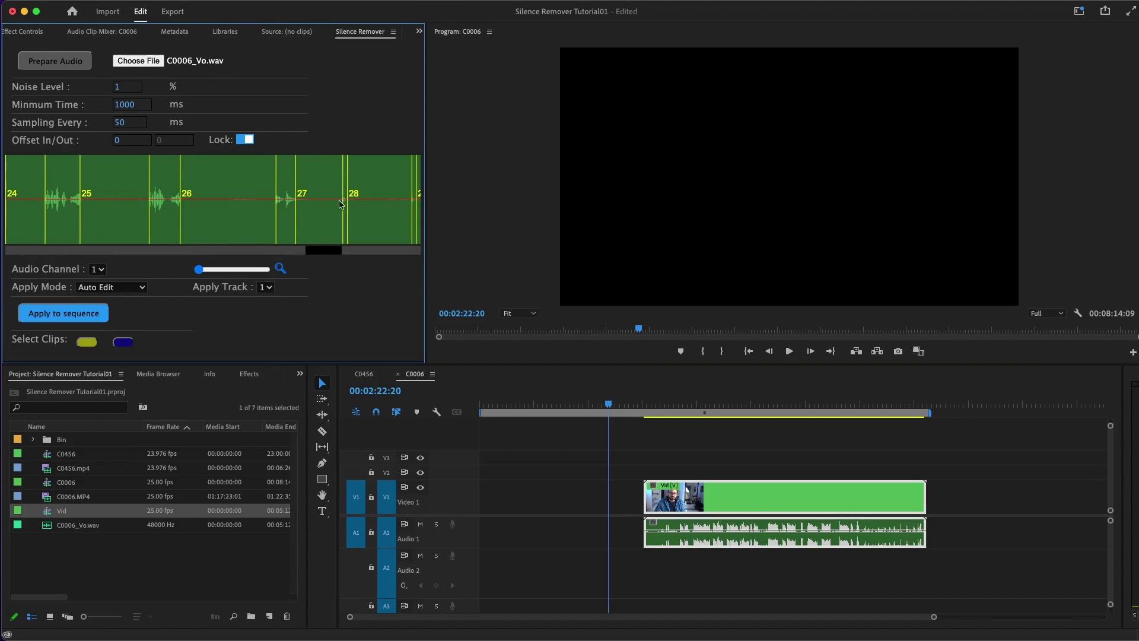
# Set the Noise Level to 4% and the Minimum Time to 2000 ms, checking the gaps along the waveform.
pyautogui.moveTo(126, 87); pyautogui.dragTo(70, 90)
pyautogui.write('4')
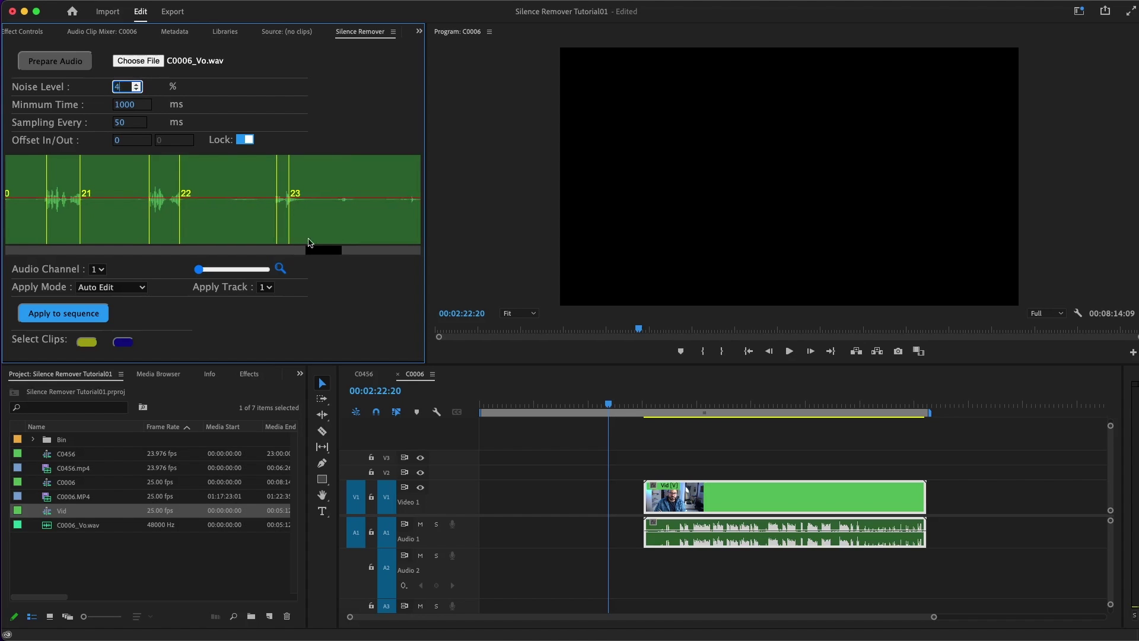
pyautogui.moveTo(318, 254); pyautogui.dragTo(155, 247)
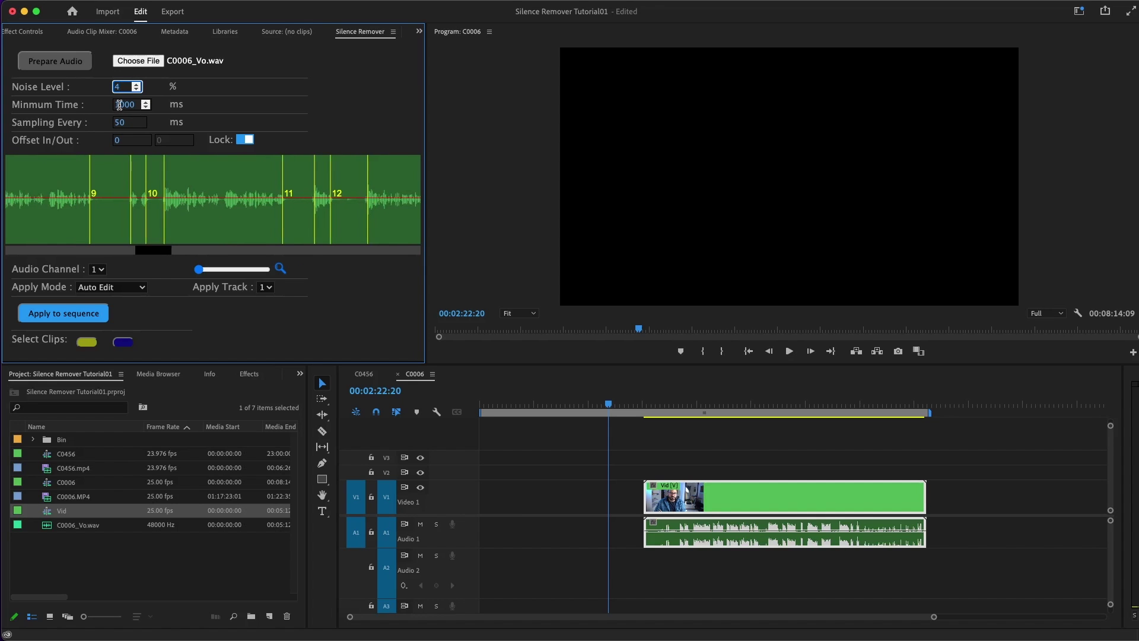
pyautogui.moveTo(119, 105); pyautogui.dragTo(110, 105)
pyautogui.press('Return')
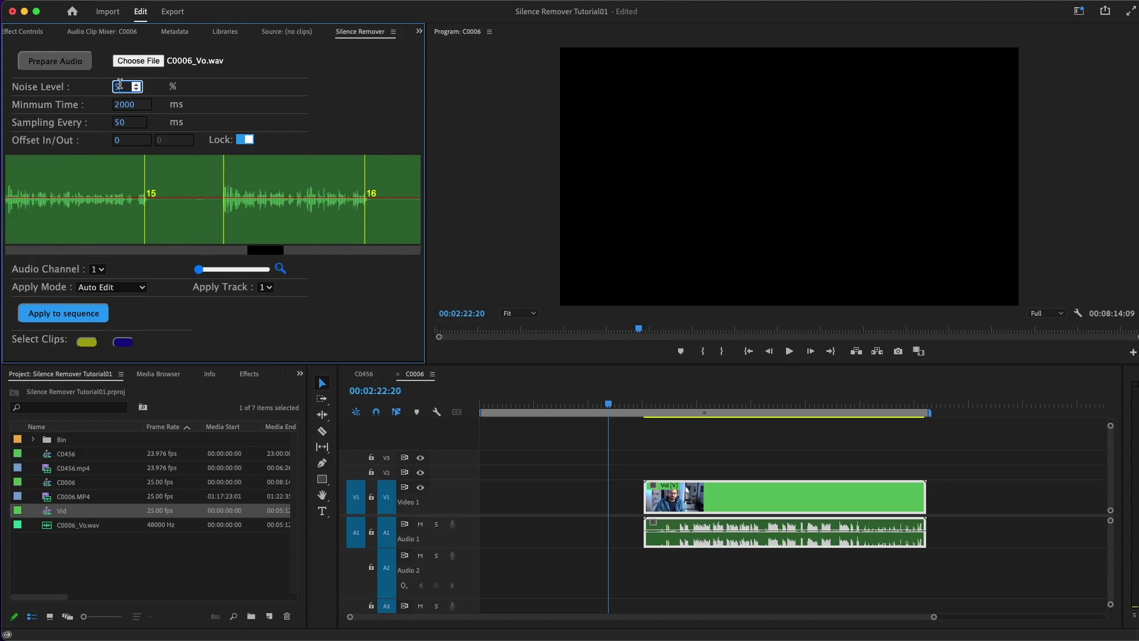
# Try Noise Levels of 7% and 6% to compare where the speech gets marked as gaps.
pyautogui.moveTo(114, 87); pyautogui.dragTo(96, 89)
pyautogui.write('7')
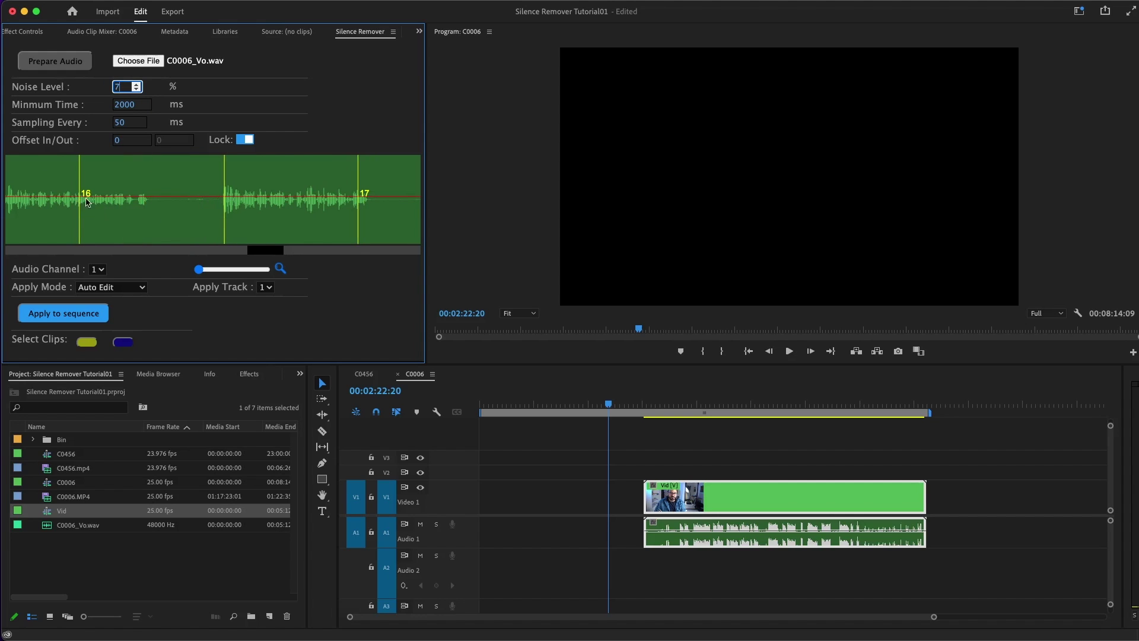
pyautogui.moveTo(120, 85); pyautogui.dragTo(102, 87)
pyautogui.write('6')
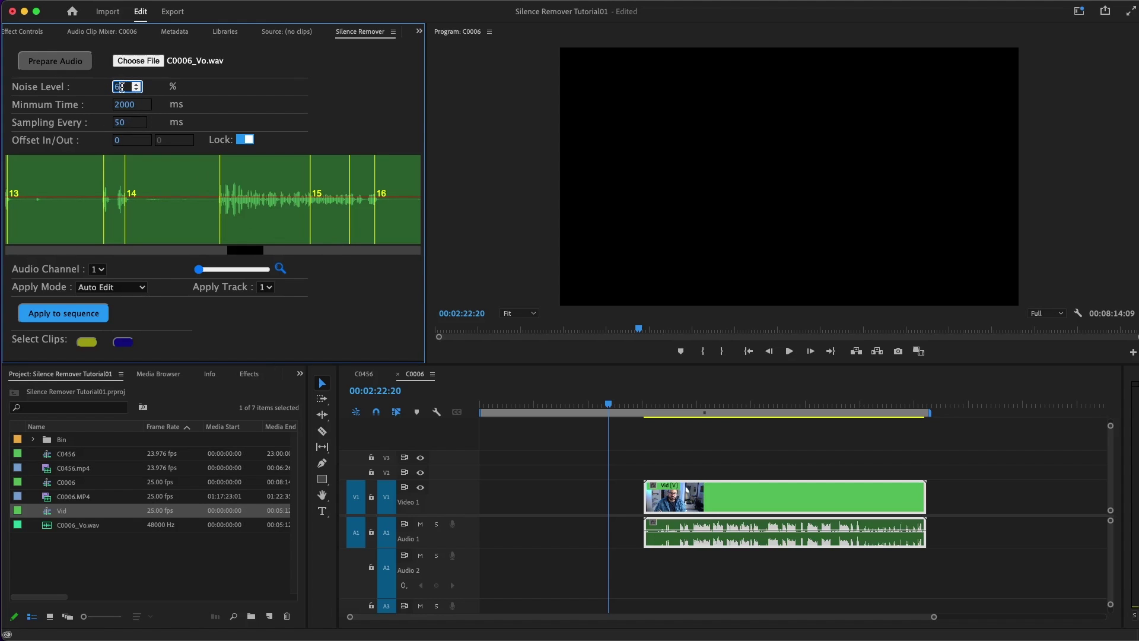
# Set the Noise Level to 4% and review the gaps back to the waveform's start.
pyautogui.moveTo(122, 88); pyautogui.dragTo(83, 89)
pyautogui.write('4')
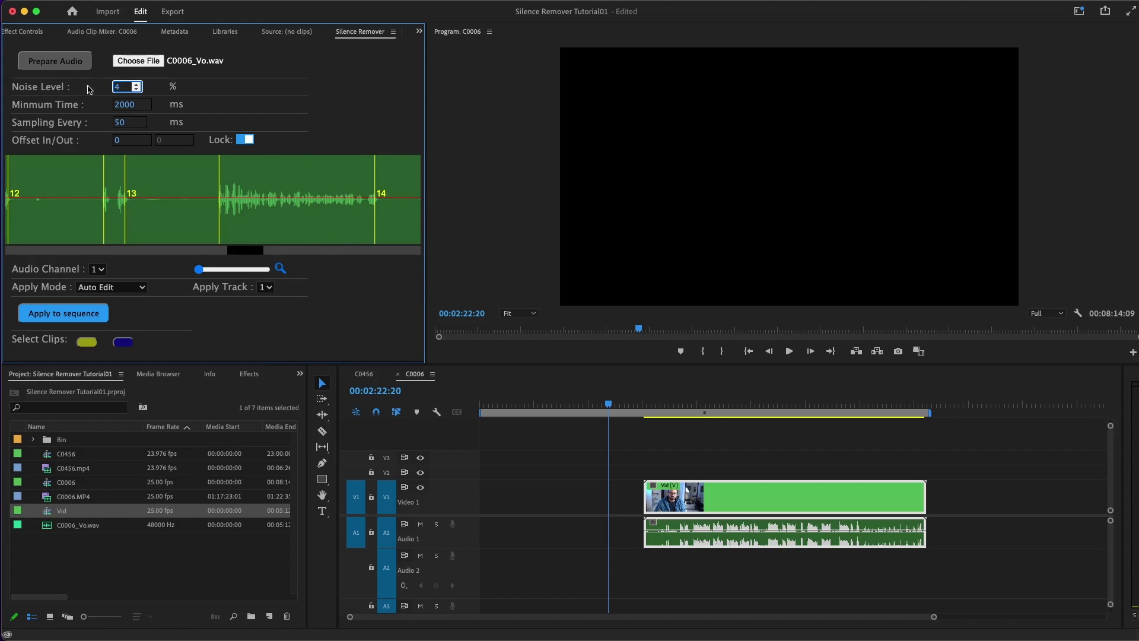
pyautogui.moveTo(249, 250); pyautogui.dragTo(7, 259)
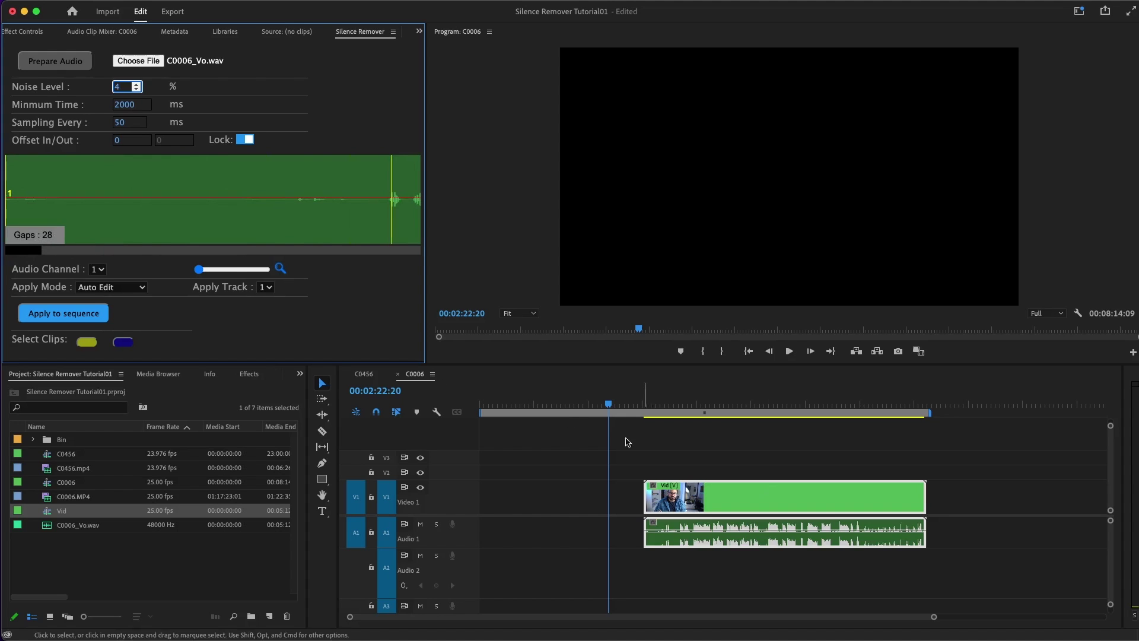
# Select the nested Vid clip and apply the Auto Edit silence cuts to track 1 of the sequence.
pyautogui.moveTo(715, 441); pyautogui.dragTo(763, 509)
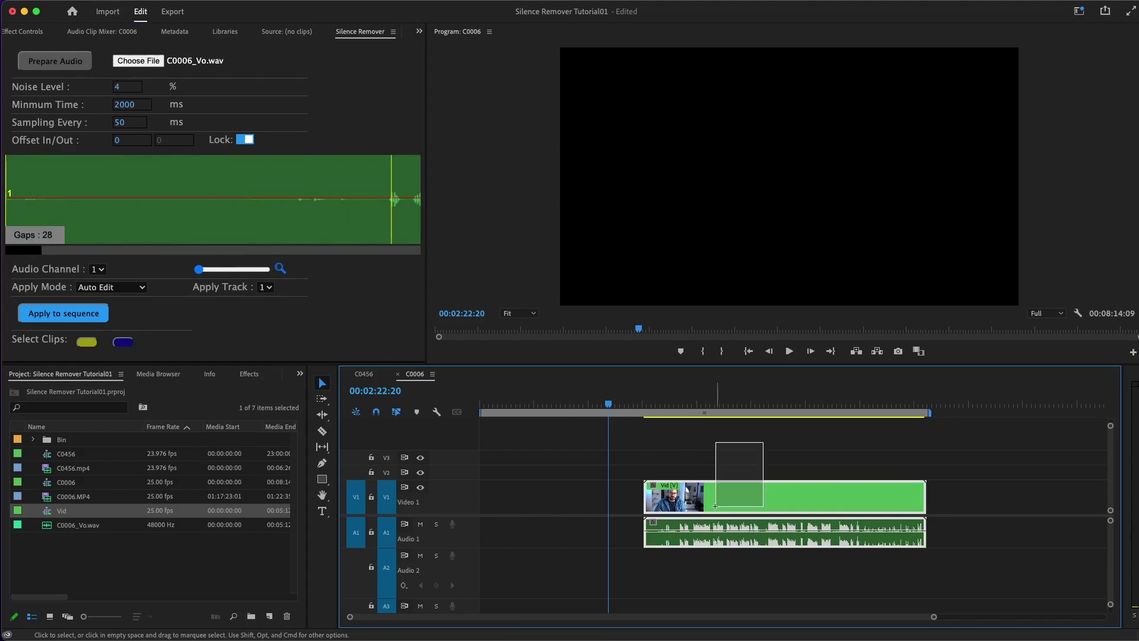
pyautogui.click(51, 318)
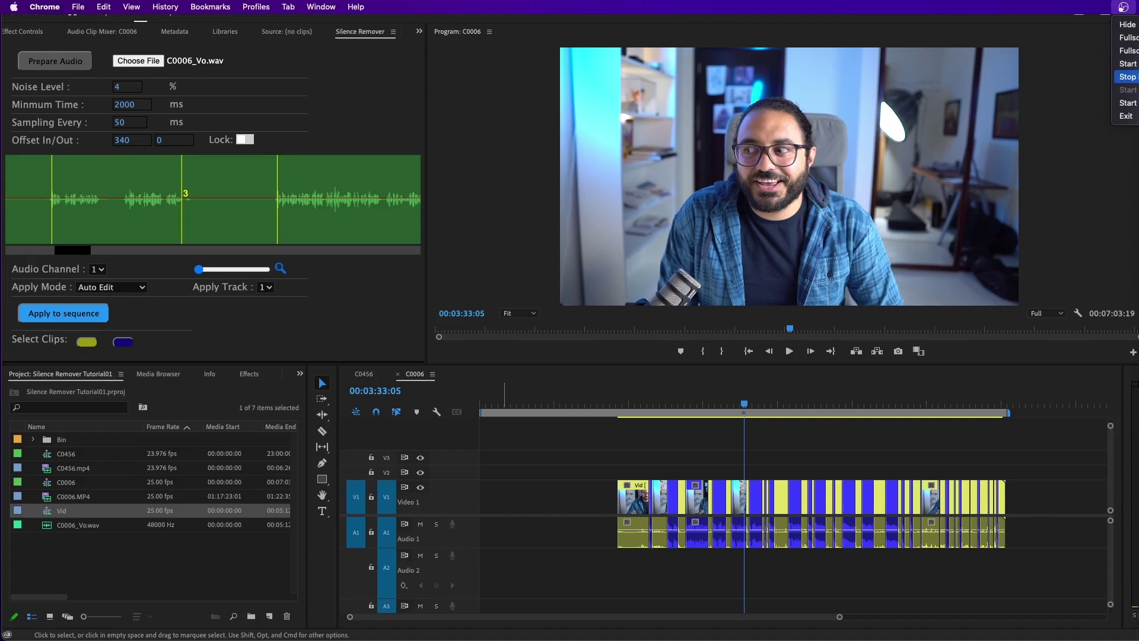
pyautogui.click(1127, 77)
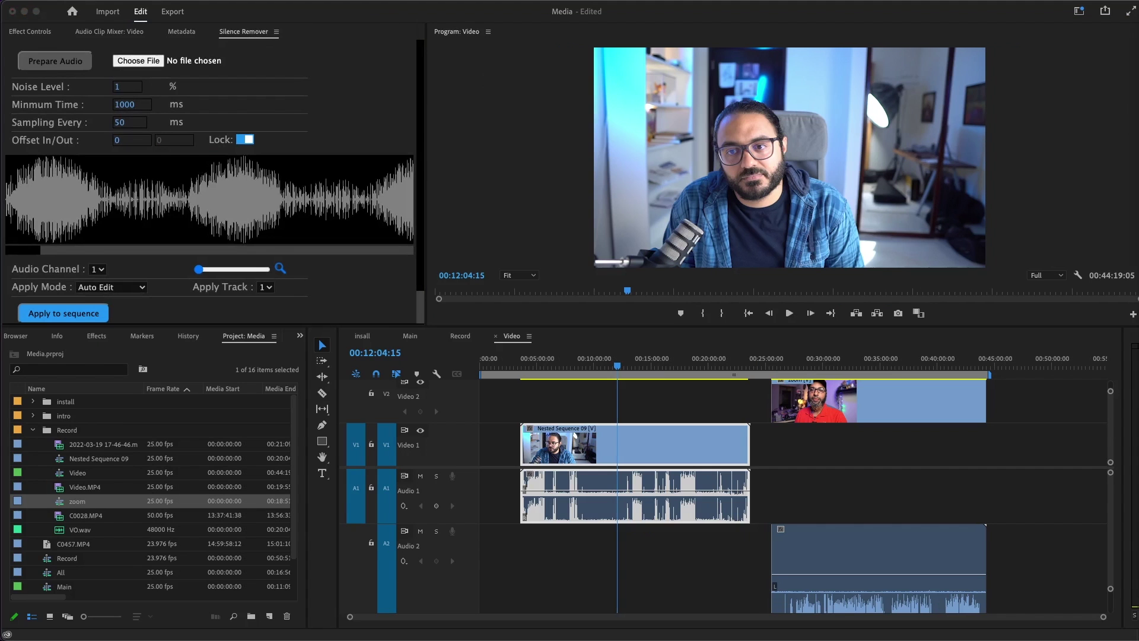
# Collapse the Record bin and examine the gaps marked in the VO.wav waveform.
pyautogui.moveTo(439, 190); pyautogui.dragTo(139, 67)
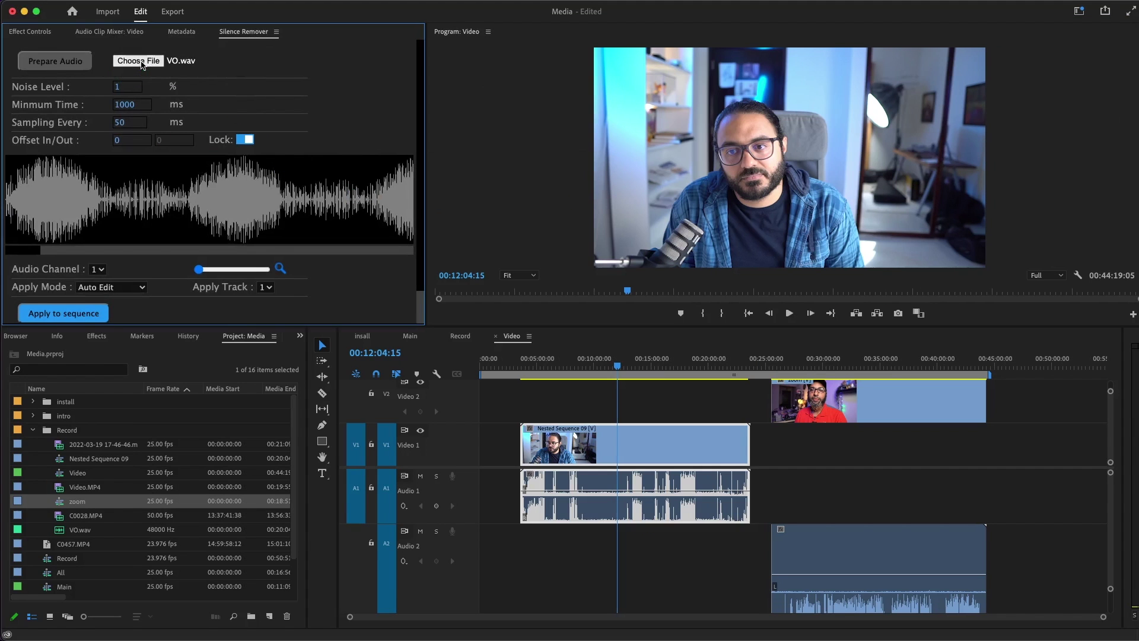
pyautogui.click(34, 430)
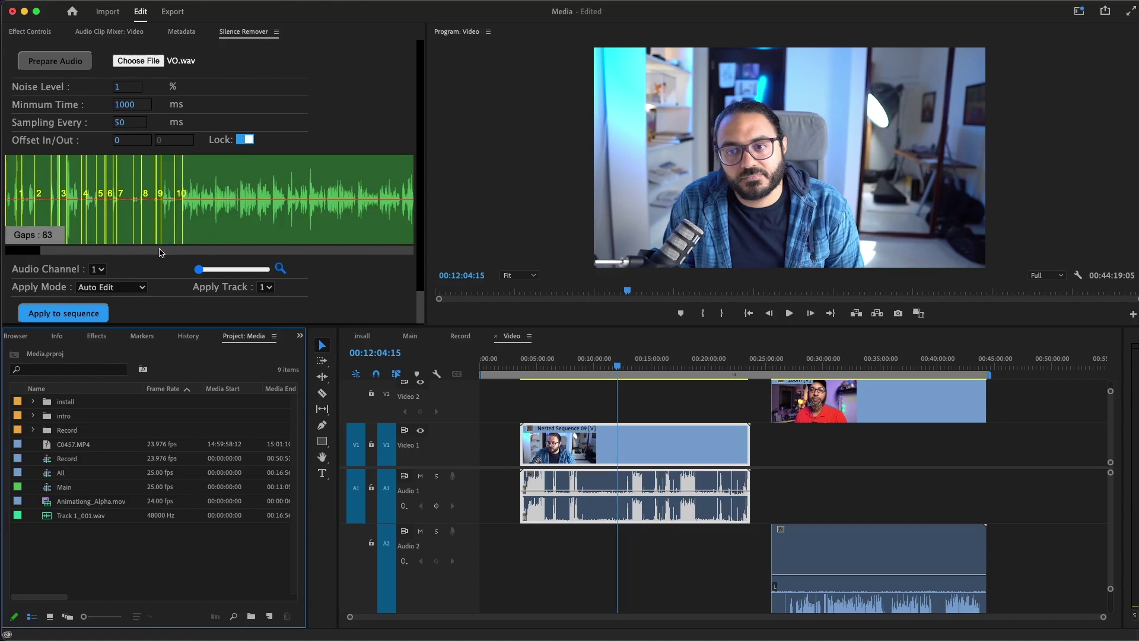
pyautogui.moveTo(41, 255); pyautogui.dragTo(76, 255)
pyautogui.click(605, 362)
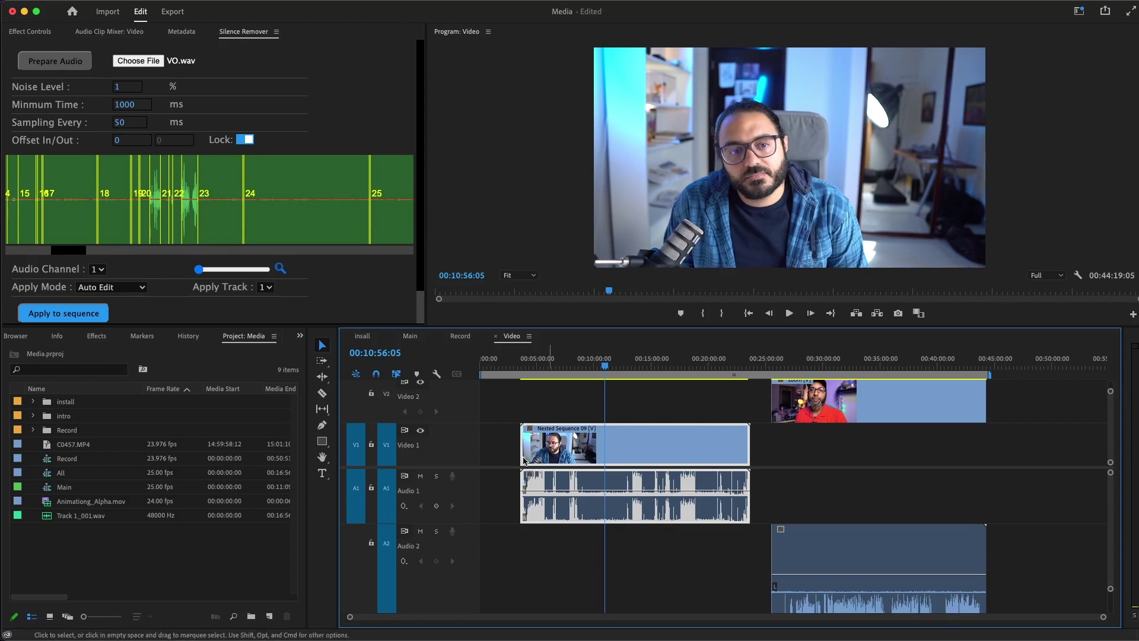
# Set the Noise Level to 4% and the Minimum Time to 2000 ms for VO.wav, reviewing the marked gaps.
pyautogui.doubleClick(122, 87)
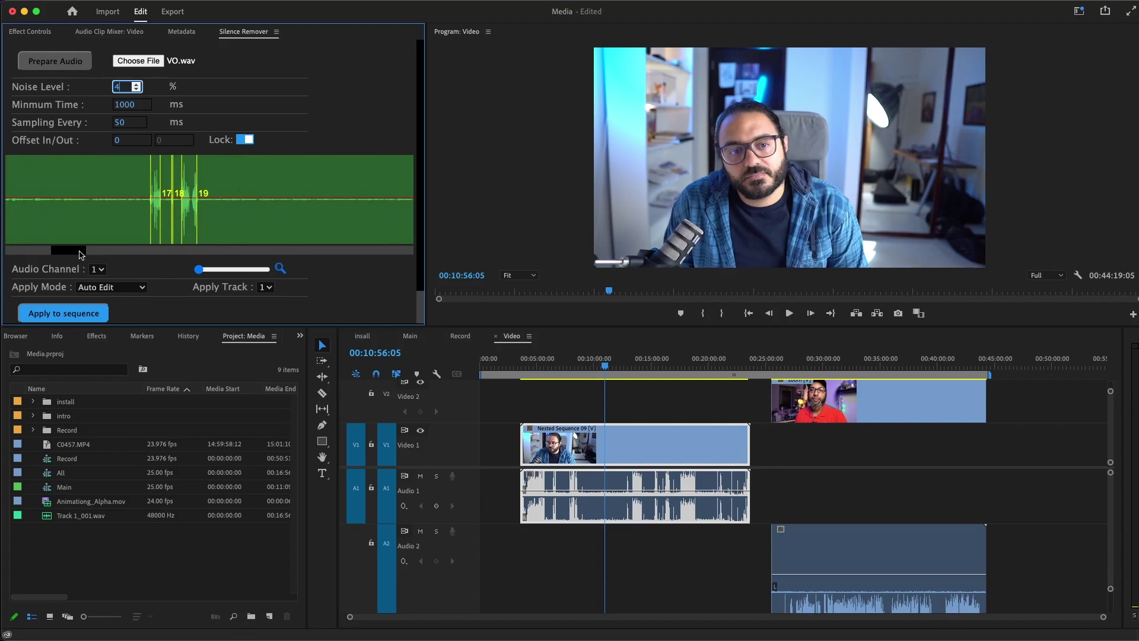
pyautogui.moveTo(81, 254); pyautogui.dragTo(23, 250)
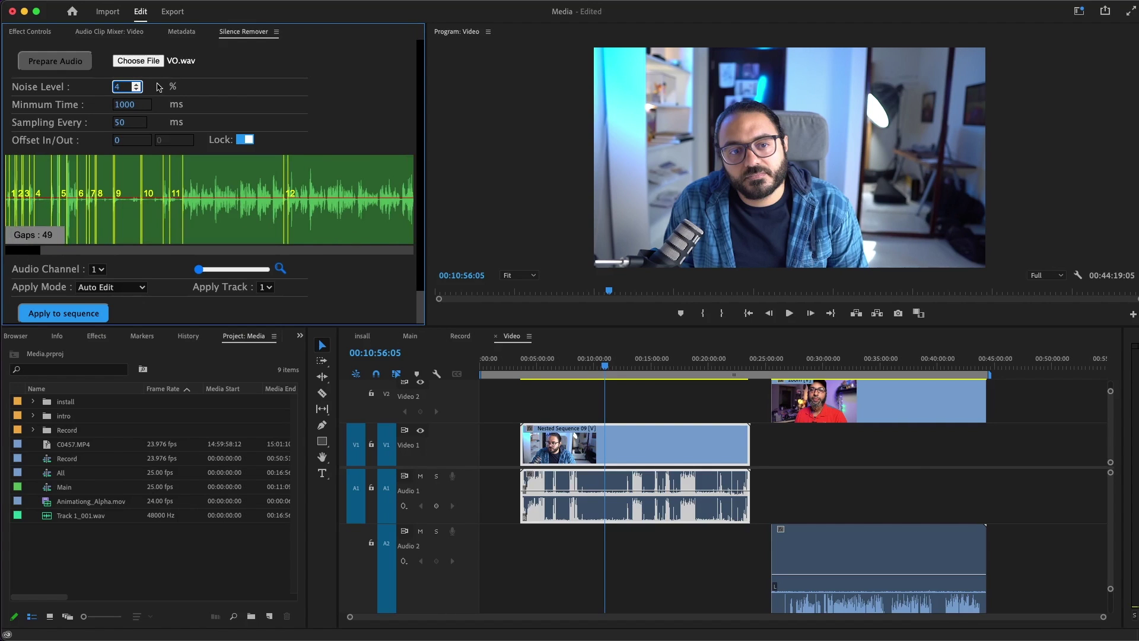
pyautogui.moveTo(120, 104); pyautogui.dragTo(83, 108)
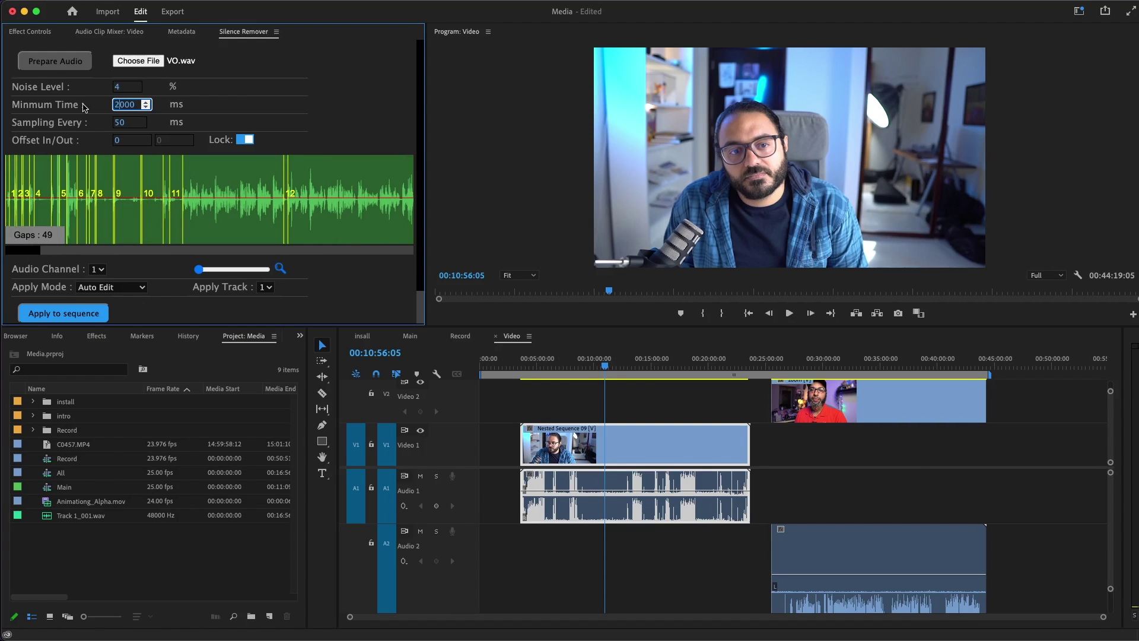
pyautogui.write('2')
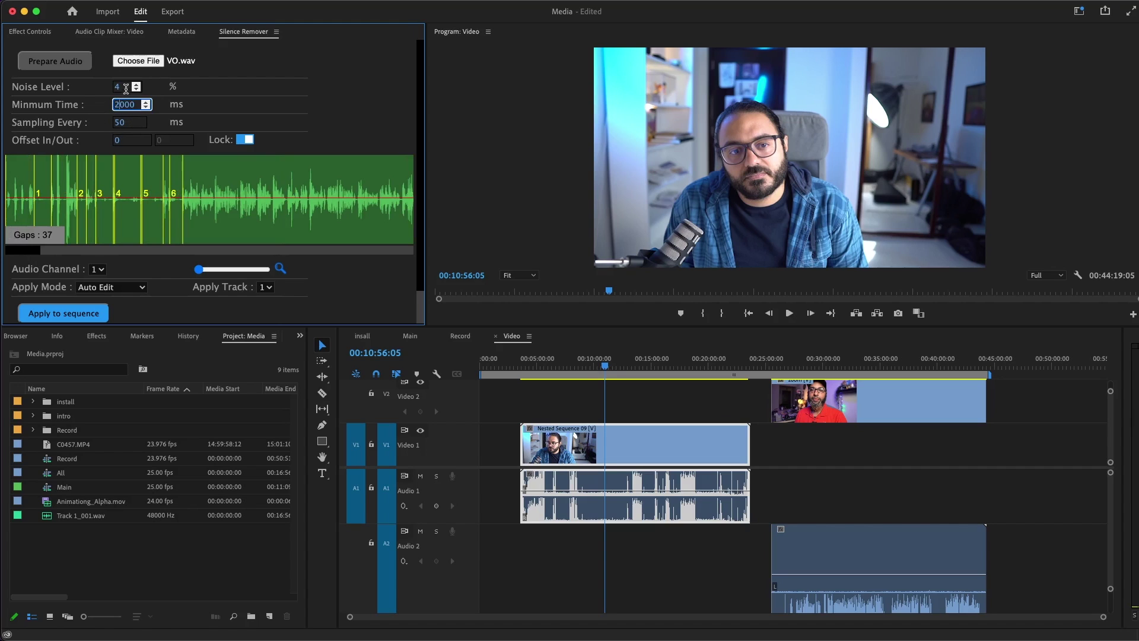
# Try a Noise Level of 5% along the waveform, and settle on 6%.
pyautogui.moveTo(122, 87); pyautogui.dragTo(74, 89)
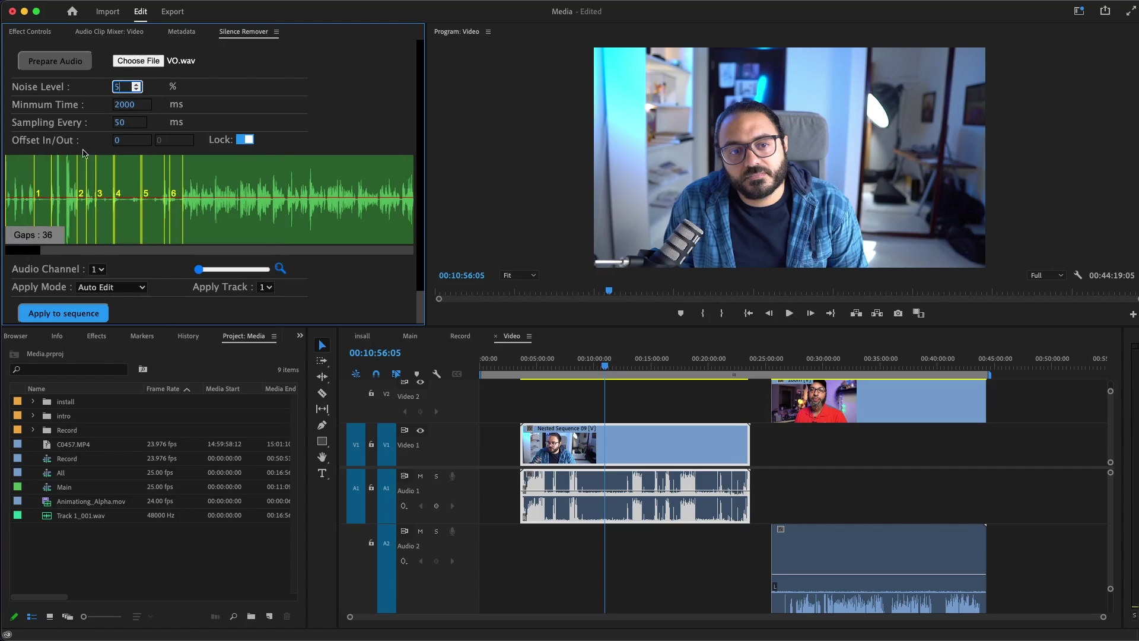
pyautogui.moveTo(28, 251); pyautogui.dragTo(64, 251)
pyautogui.moveTo(122, 87); pyautogui.dragTo(60, 89)
pyautogui.write('6')
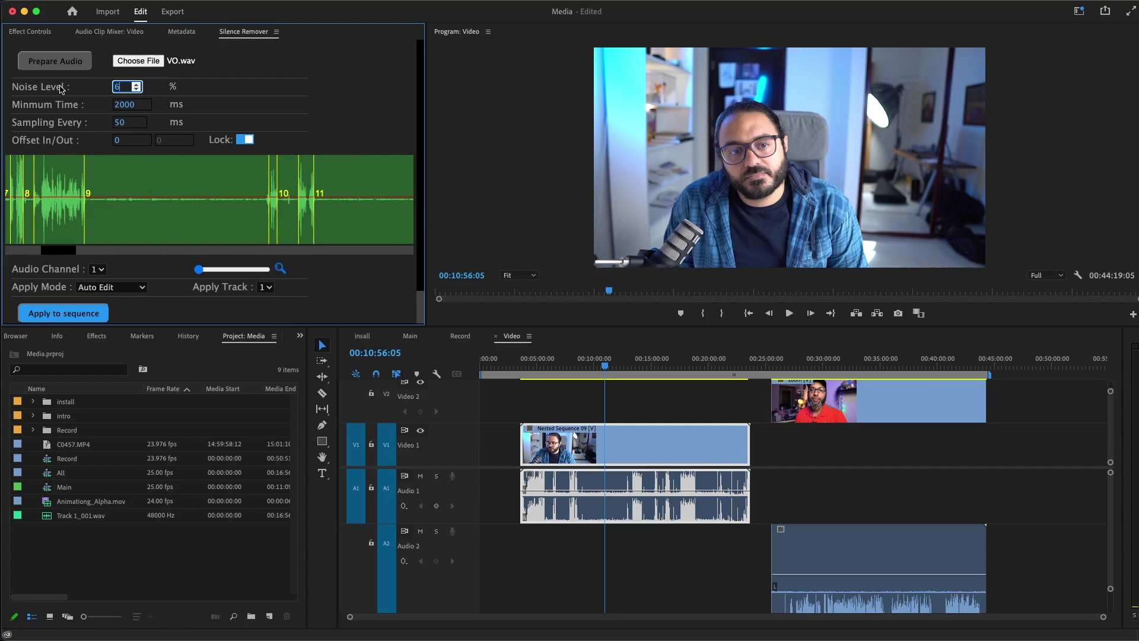
# Unlock the In/Out offsets, set the In offset to 300, and check the gaps along the waveform.
pyautogui.click(244, 140)
pyautogui.click(129, 140)
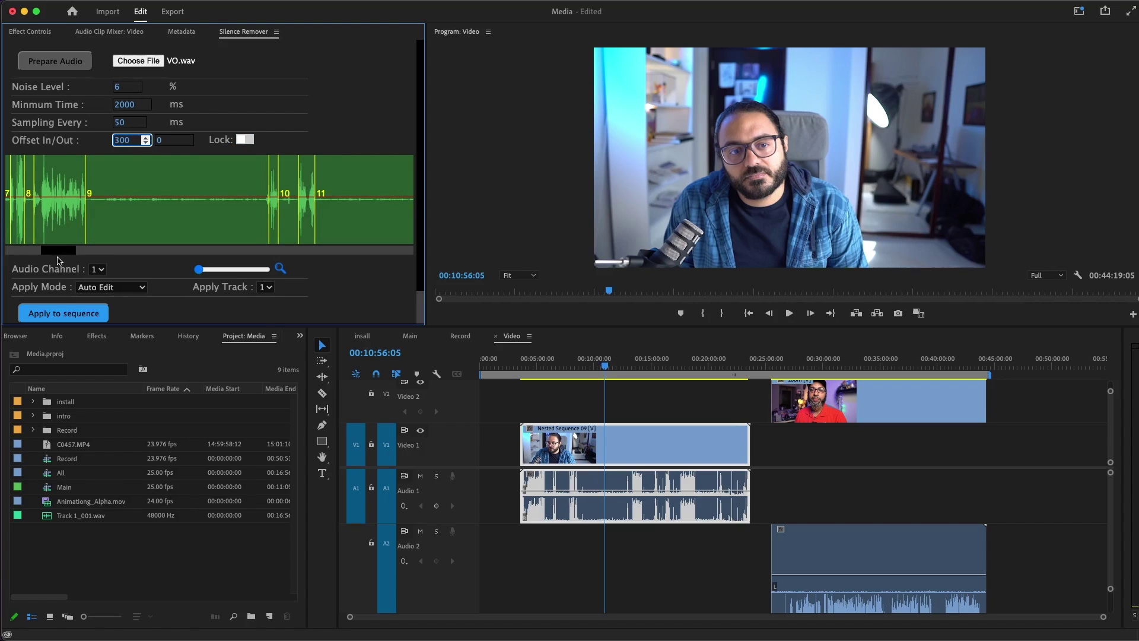
pyautogui.moveTo(58, 253); pyautogui.dragTo(2, 250)
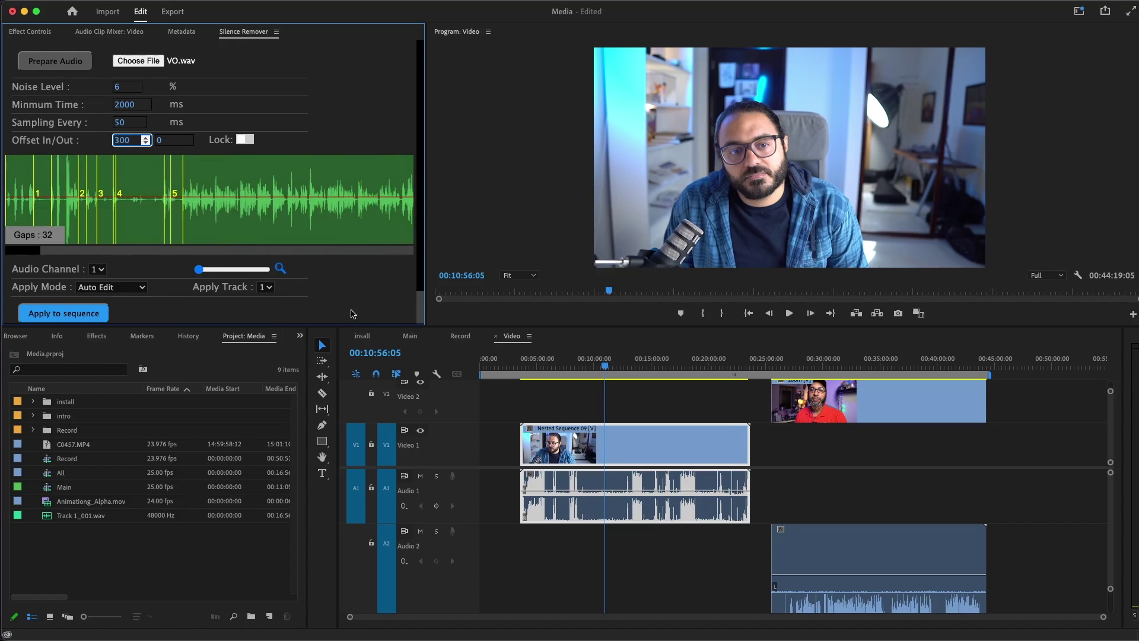
pyautogui.click(615, 449)
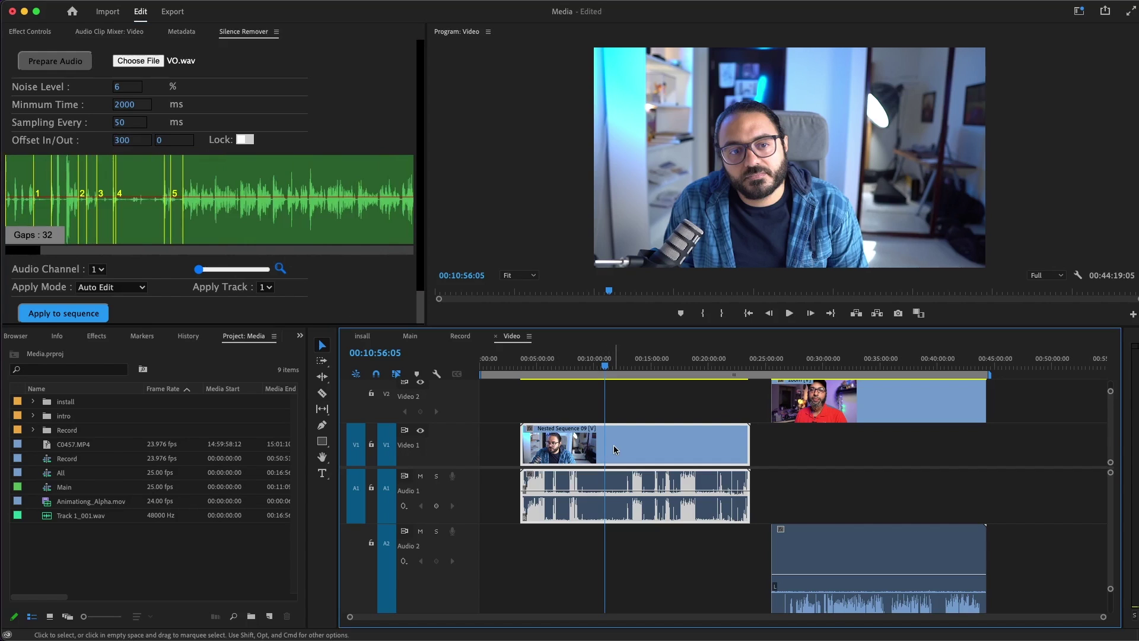
pyautogui.moveTo(27, 252)
pyautogui.mouseDown()
pyautogui.moveTo(83, 252)
pyautogui.moveTo(39, 252)
pyautogui.mouseUp()
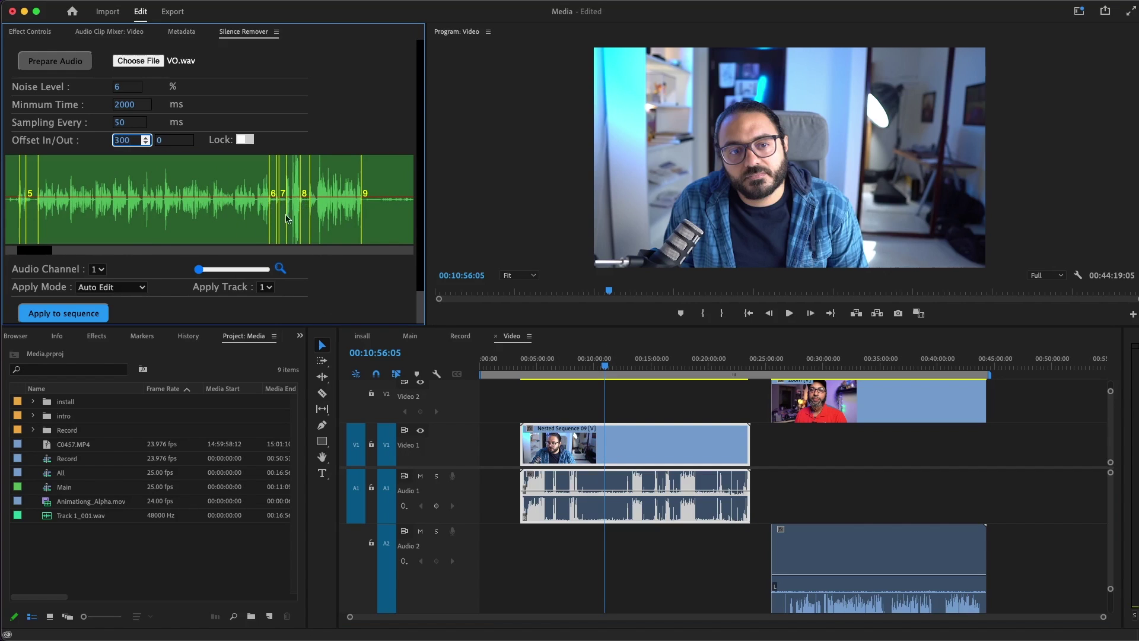
# Set the Minimum Time to 3000 ms and the Out offset to 100.
pyautogui.moveTo(119, 103); pyautogui.dragTo(111, 106)
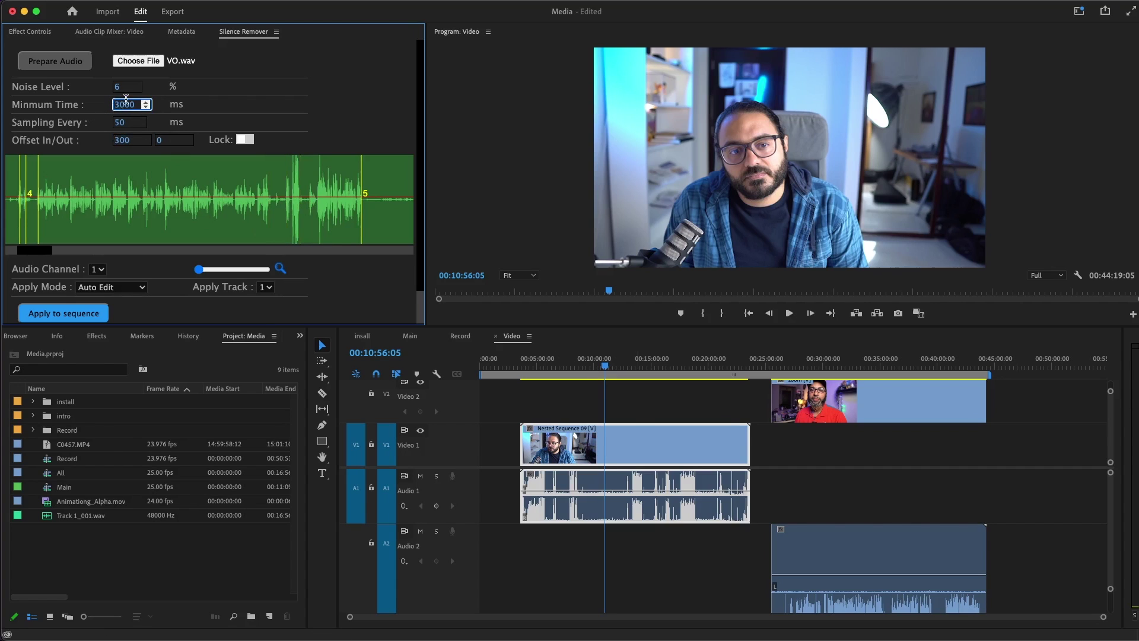
pyautogui.moveTo(39, 250); pyautogui.dragTo(31, 252)
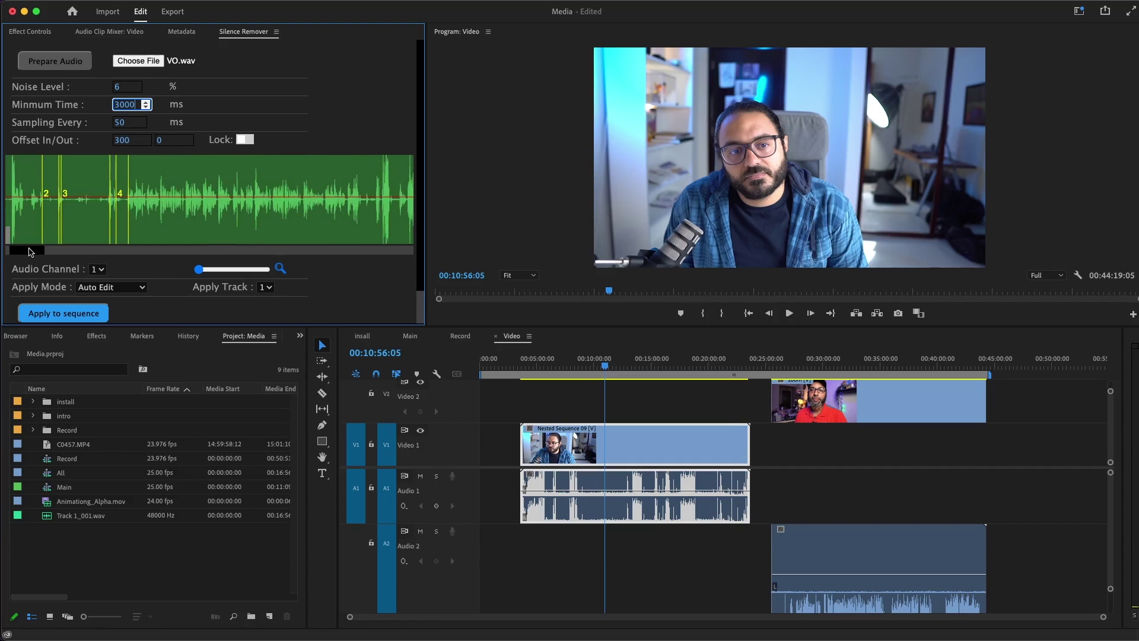
pyautogui.click(190, 141)
pyautogui.click(189, 137)
pyautogui.click(189, 138)
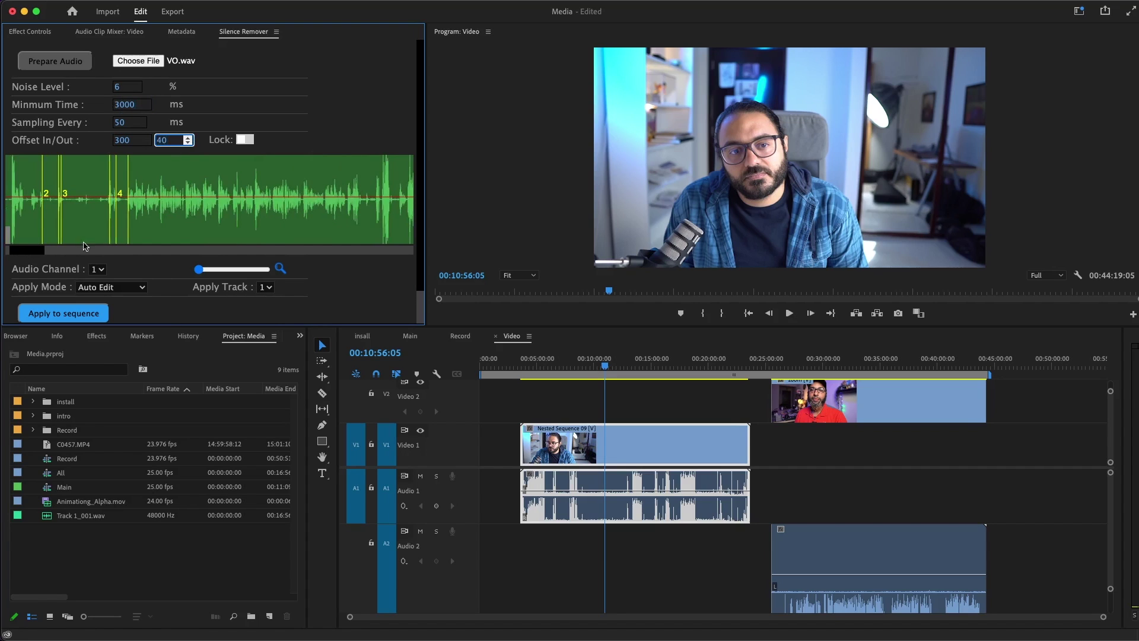
pyautogui.click(188, 137)
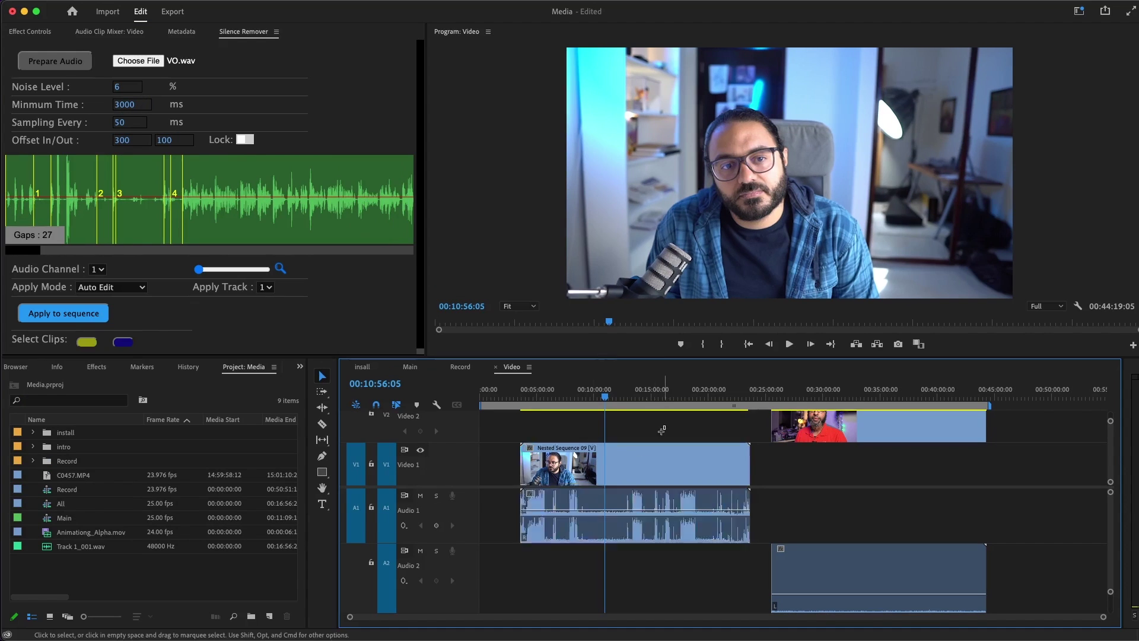
# Select the Nested Sequence 09 clip and apply the Auto Edit silence cuts to track 1 of the sequence.
pyautogui.click(658, 452)
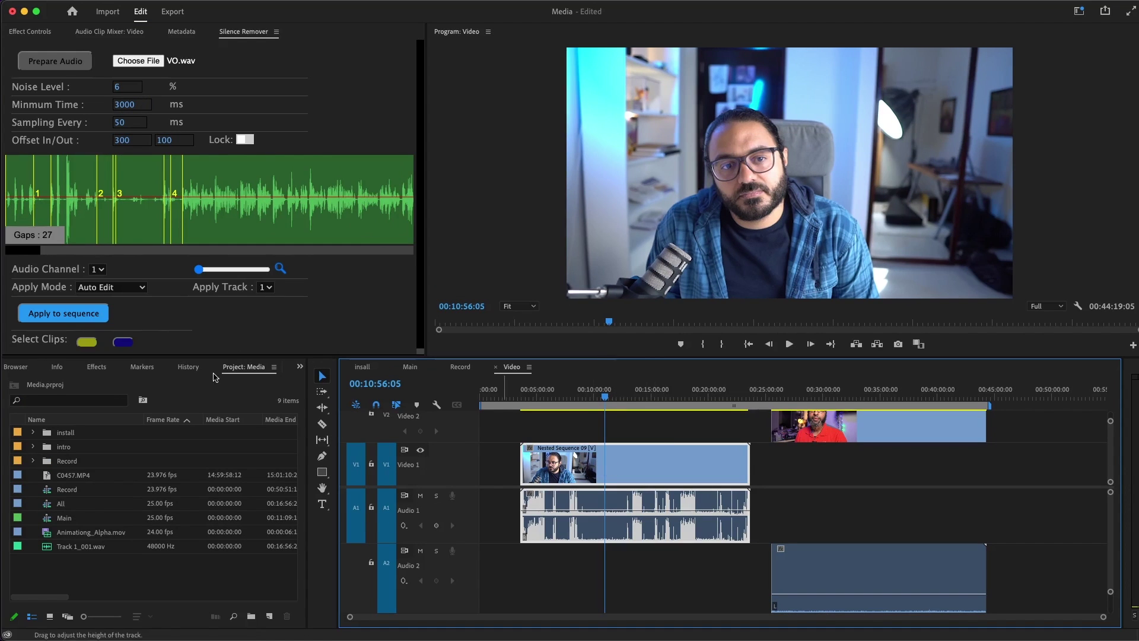
pyautogui.click(81, 318)
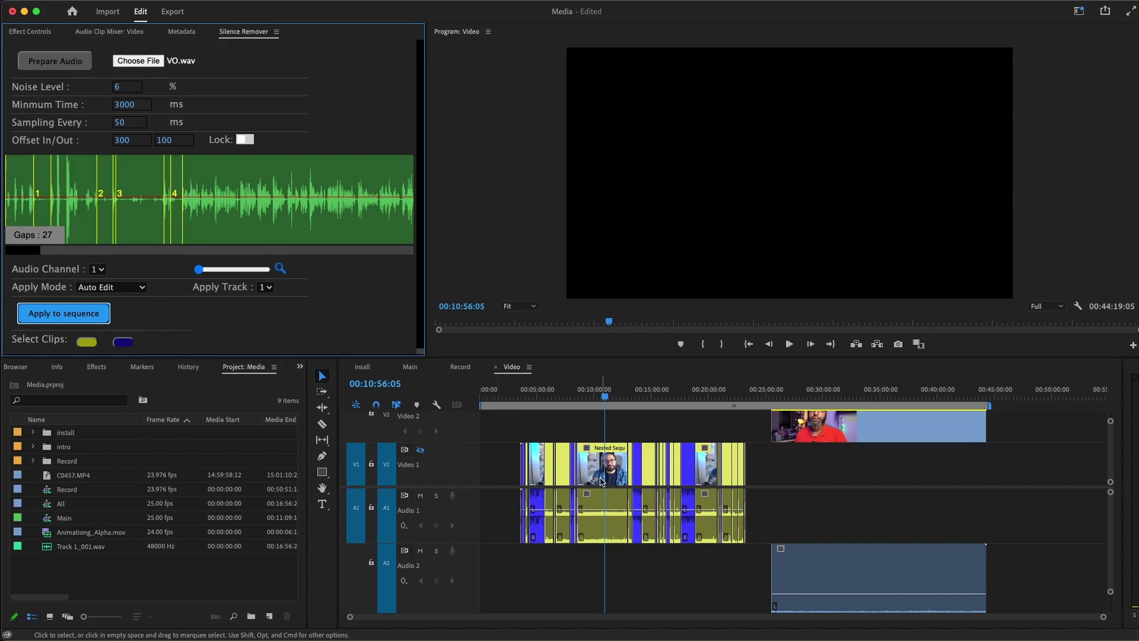
pyautogui.press('Return')
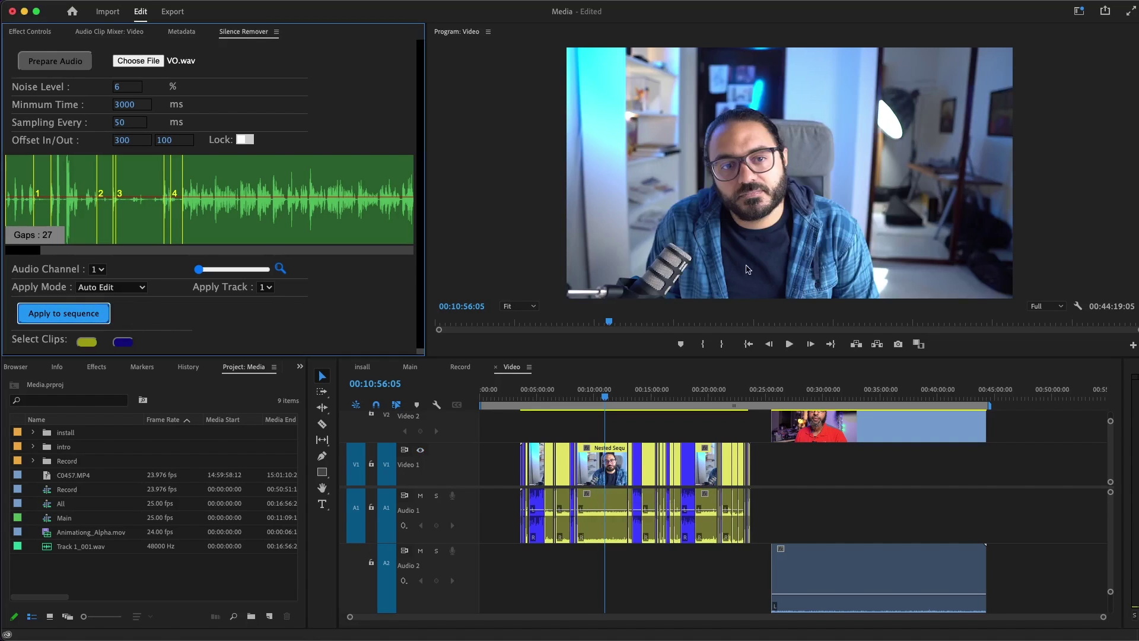
# Lower the volume of the long yellow silent segment all the way down and copy that clip.
pyautogui.click(605, 514)
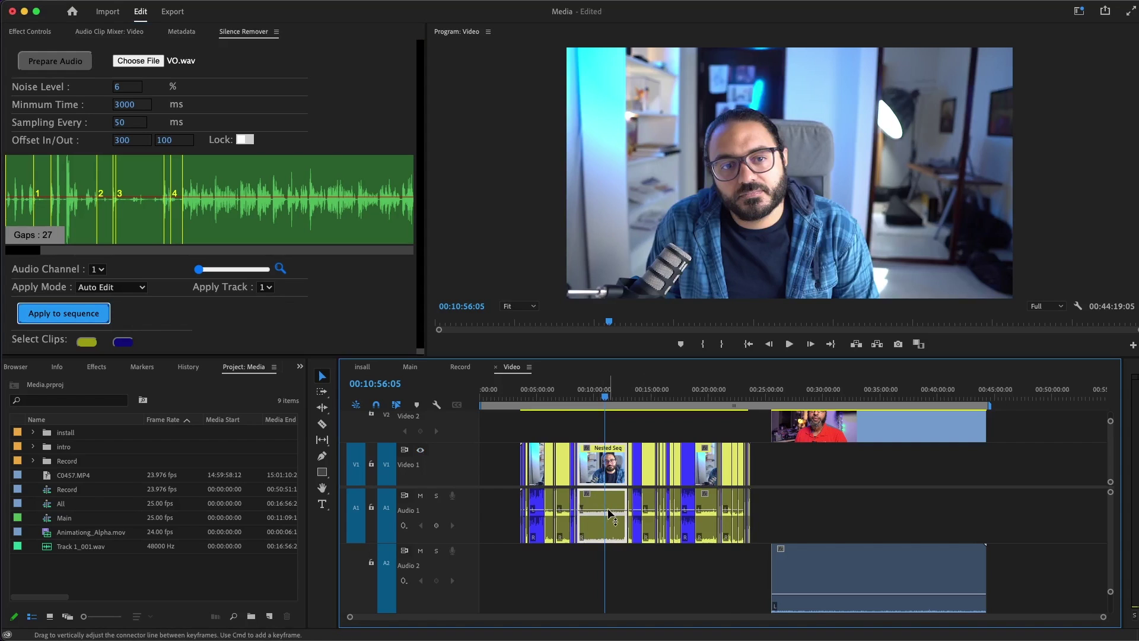
pyautogui.press('=')
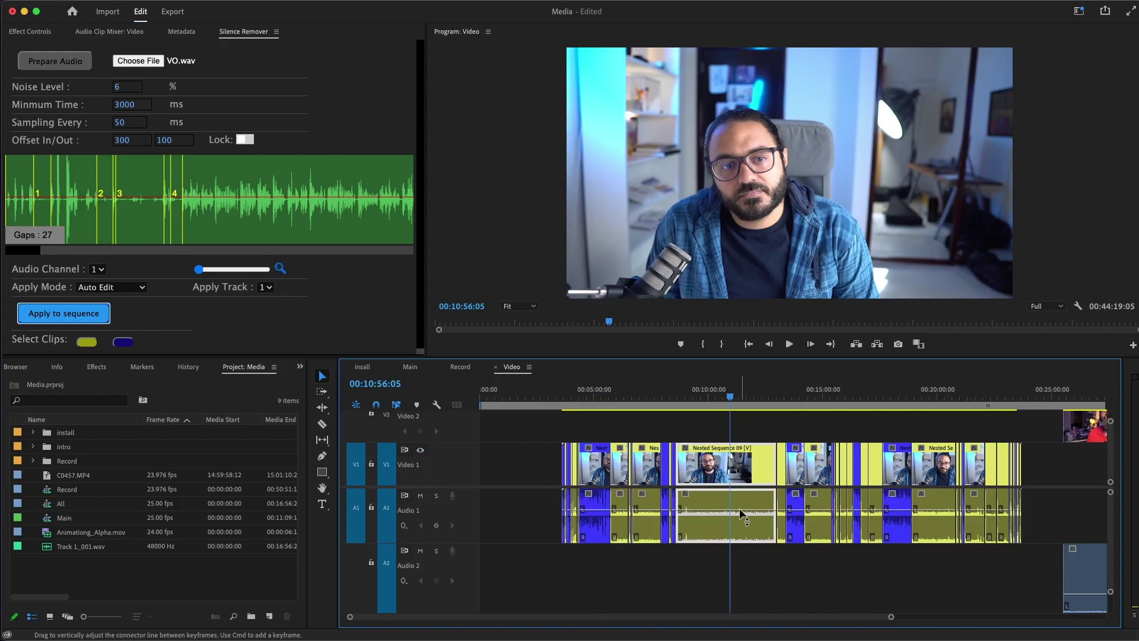
pyautogui.moveTo(739, 508); pyautogui.dragTo(736, 552)
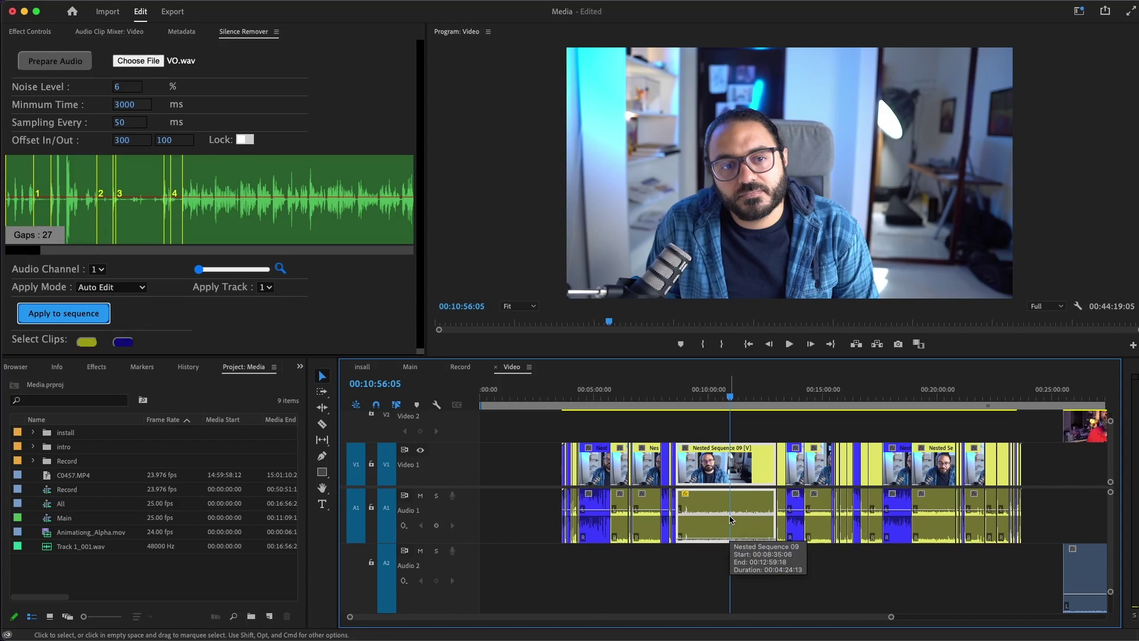
pyautogui.rightClick(730, 520)
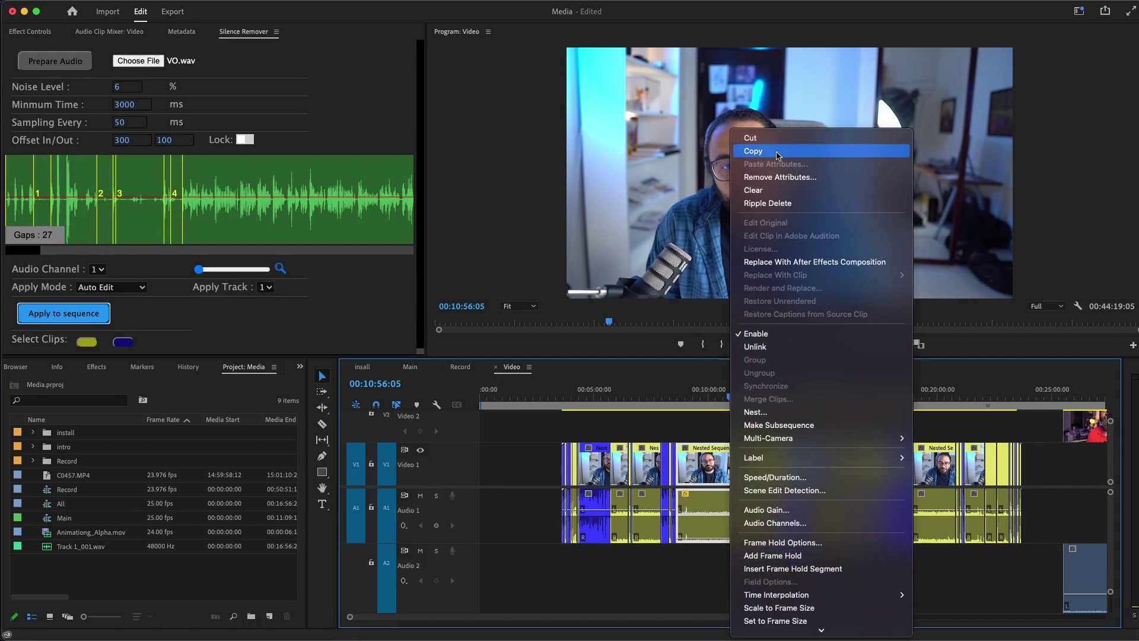
pyautogui.click(777, 155)
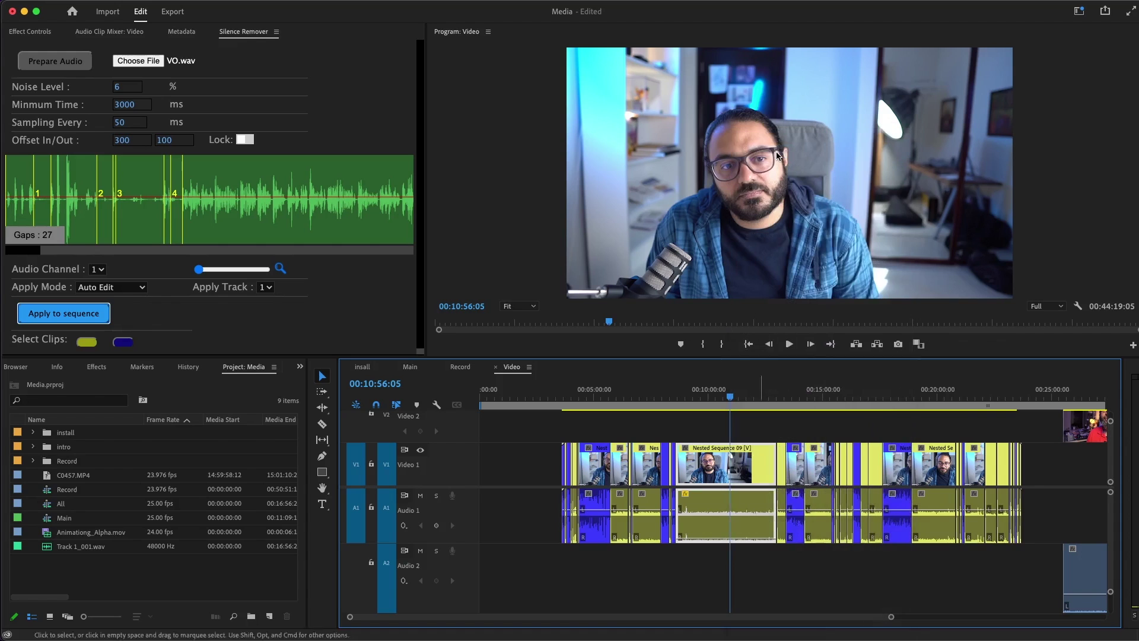
# Select all yellow silent clips and paste the copied clip's attributes onto them, including Volume.
pyautogui.click(220, 341)
pyautogui.click(86, 343)
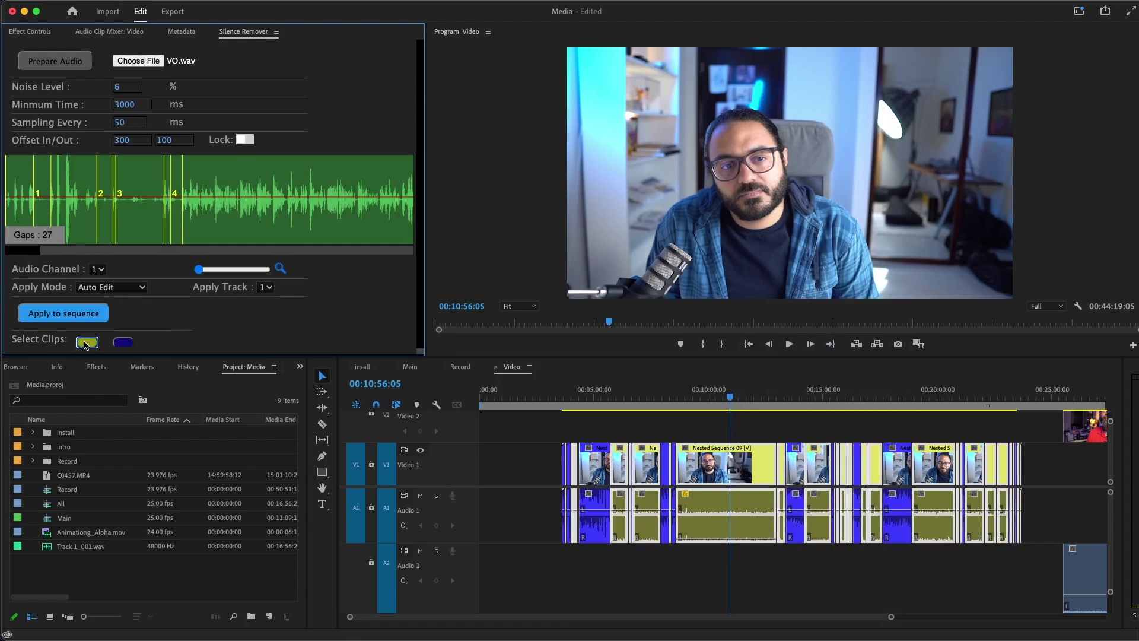
pyautogui.rightClick(719, 506)
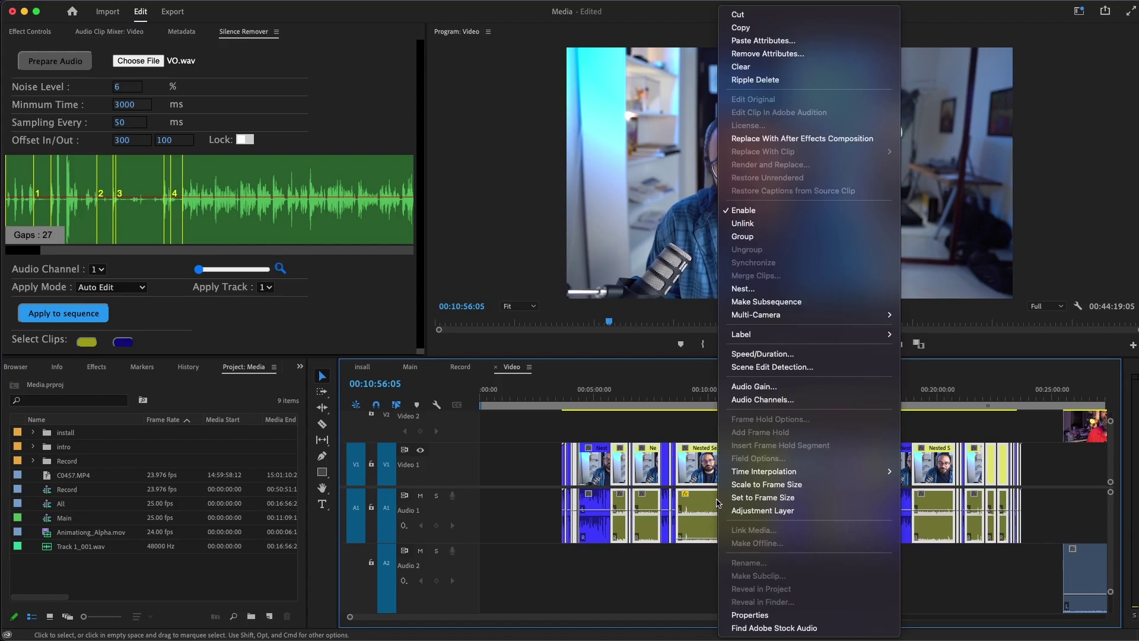
pyautogui.click(794, 41)
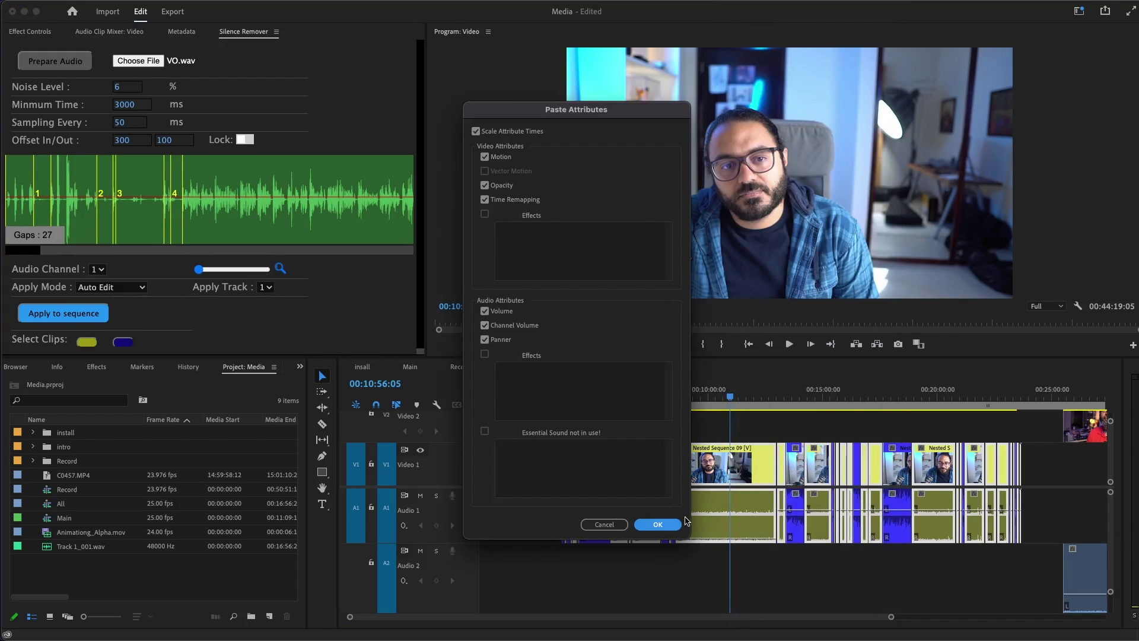
pyautogui.click(657, 525)
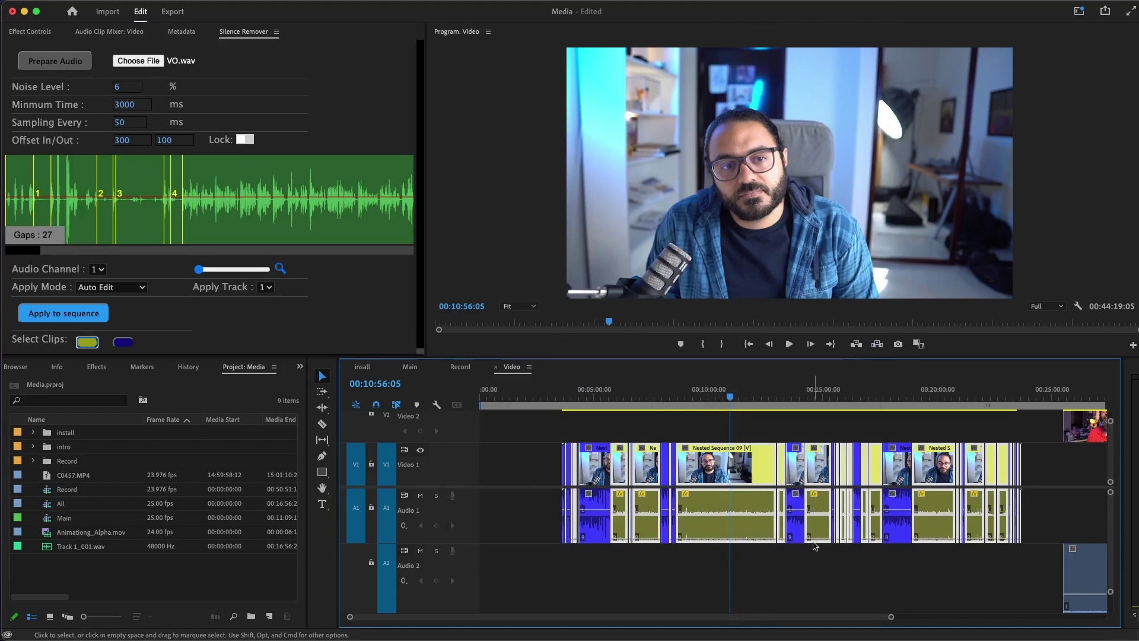
# Move the zoom clip on Video 2 back to align with the start of the cut Nested Sequence 09 segments.
pyautogui.moveTo(730, 396); pyautogui.dragTo(876, 399)
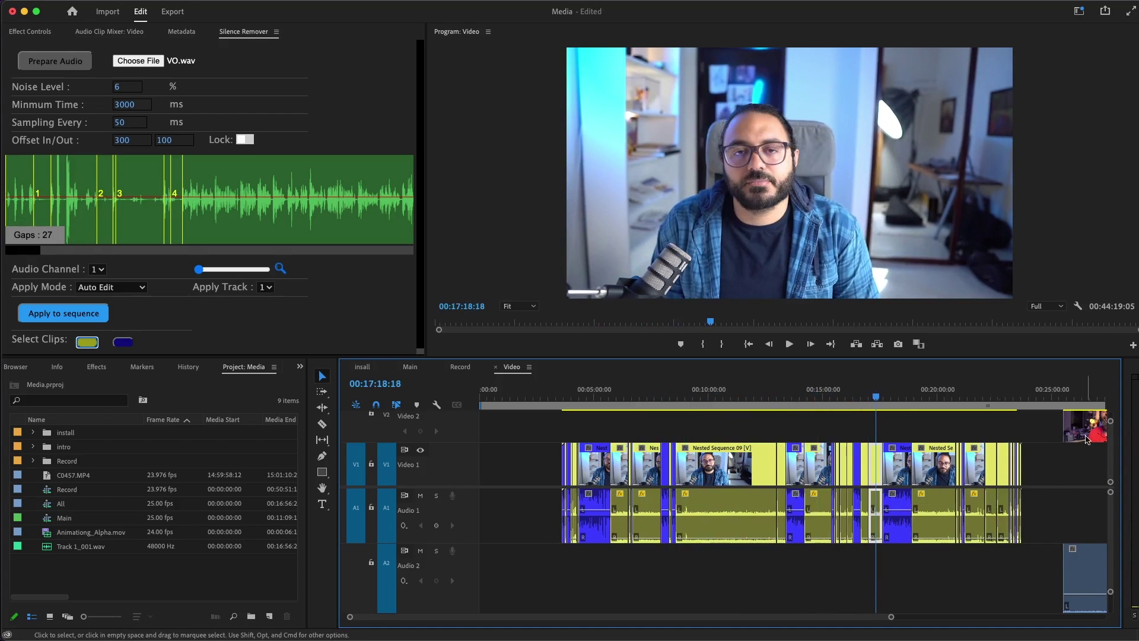
pyautogui.click(1086, 431)
pyautogui.moveTo(1086, 428); pyautogui.dragTo(586, 433)
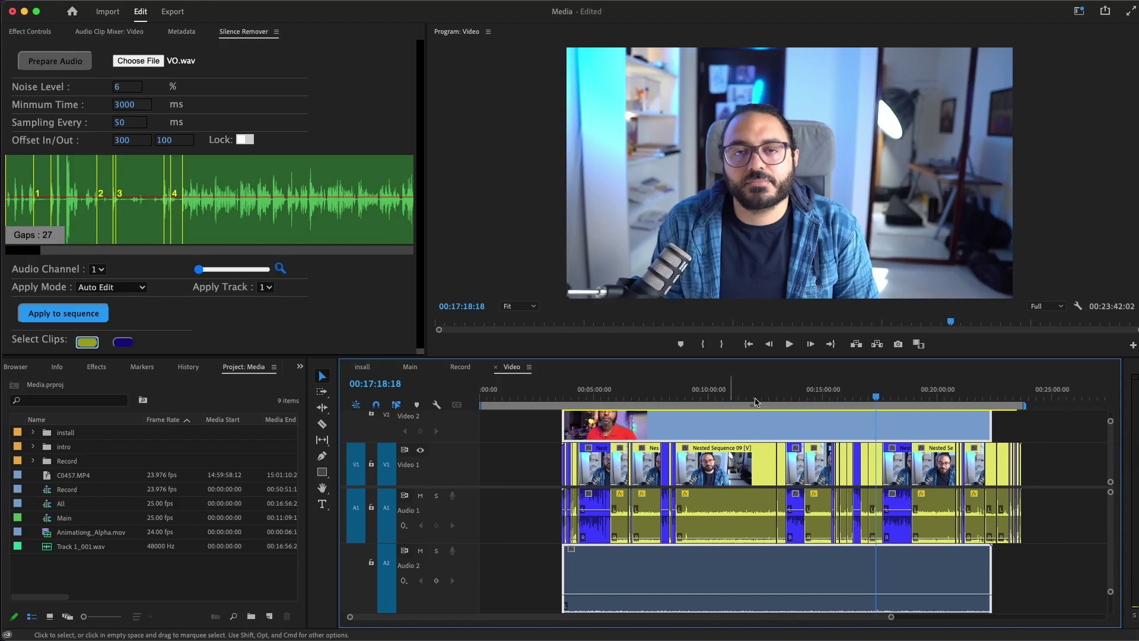
pyautogui.moveTo(874, 397); pyautogui.dragTo(821, 396)
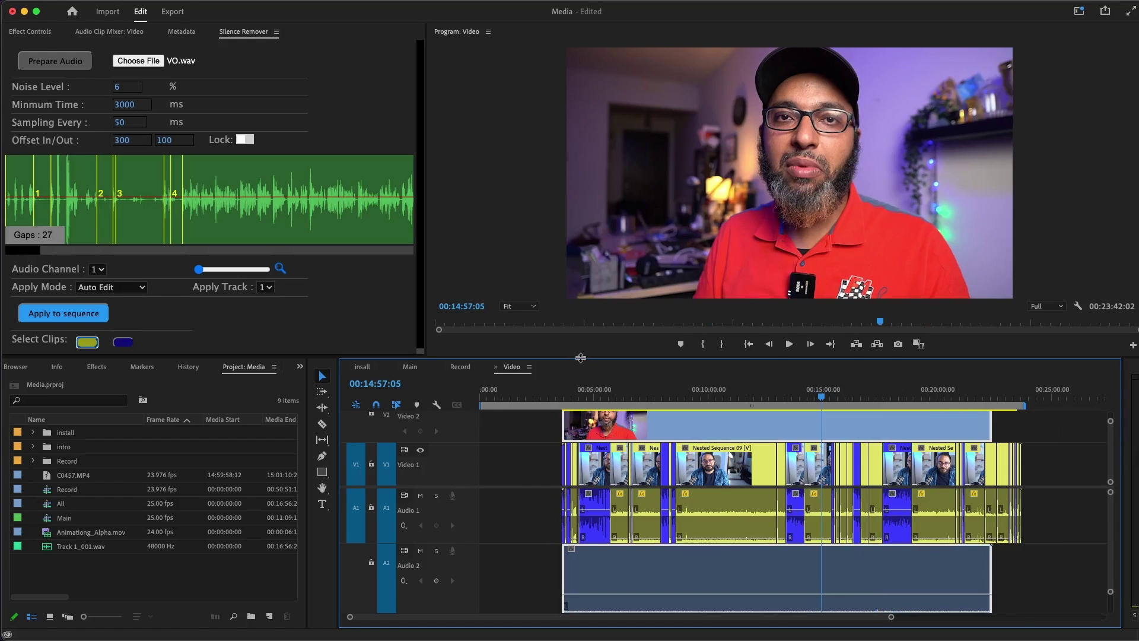
# Enlarge the timeline area, select all blue spoken clips and move their video up to Video 3.
pyautogui.moveTo(606, 357); pyautogui.dragTo(606, 270)
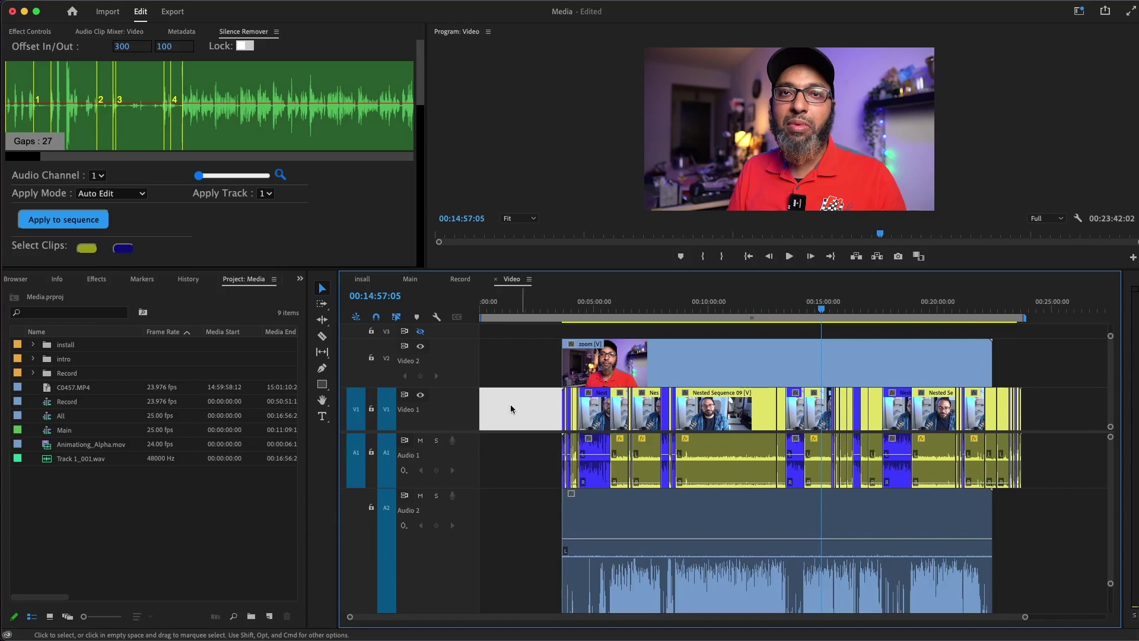
pyautogui.click(122, 248)
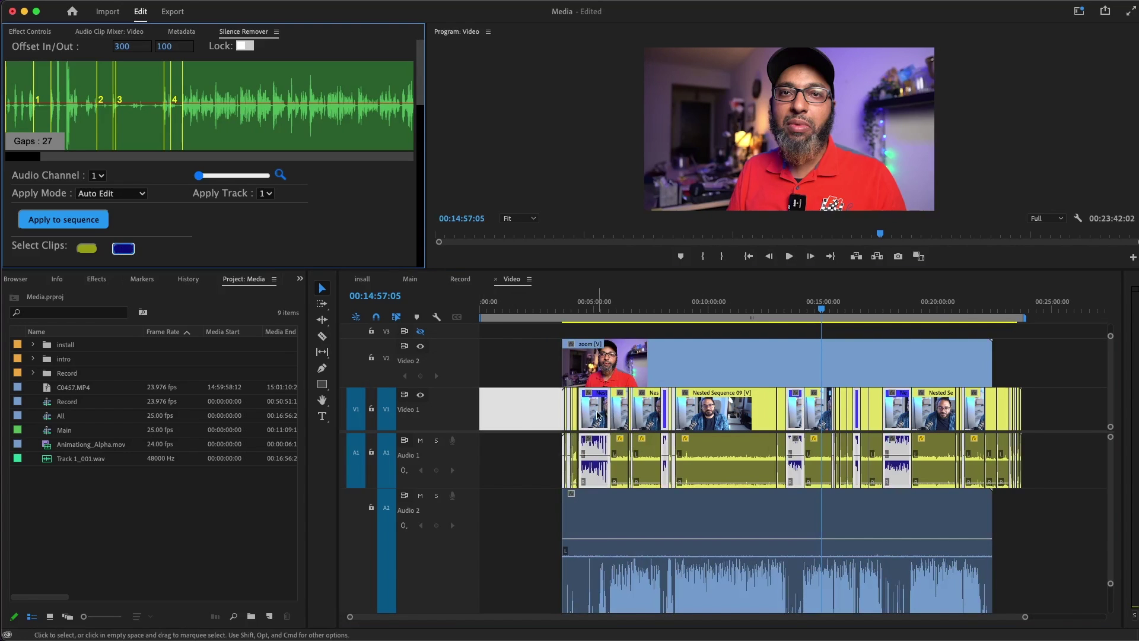
pyautogui.moveTo(599, 417); pyautogui.dragTo(601, 328)
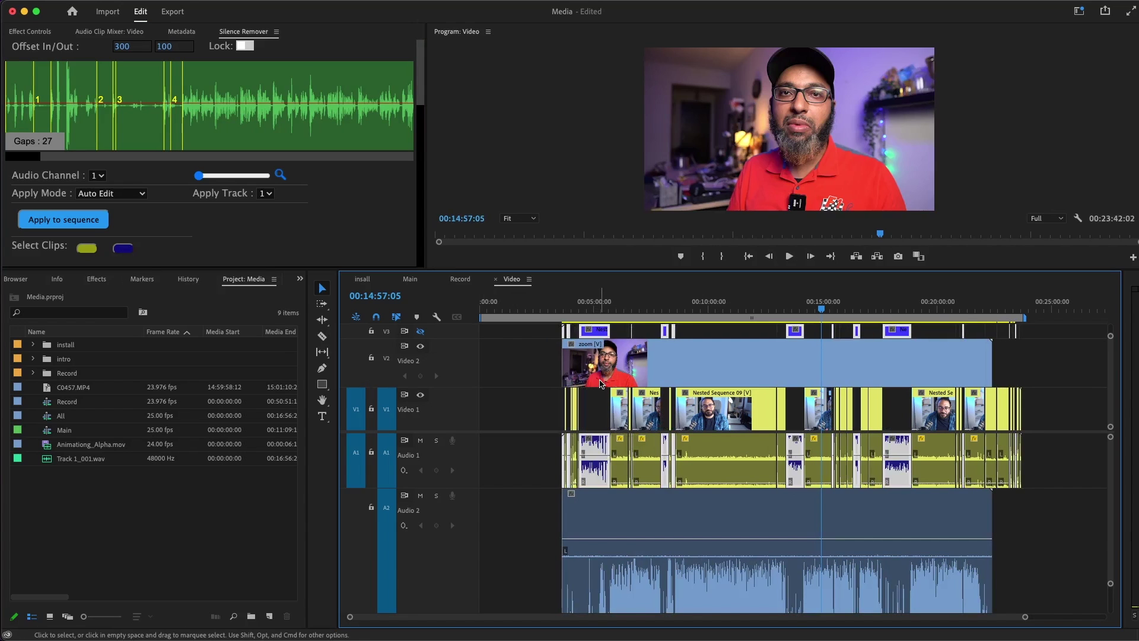
# Scrub the sequence to about 00:08:03:15 and play it to check the switch between speakers.
pyautogui.click(590, 310)
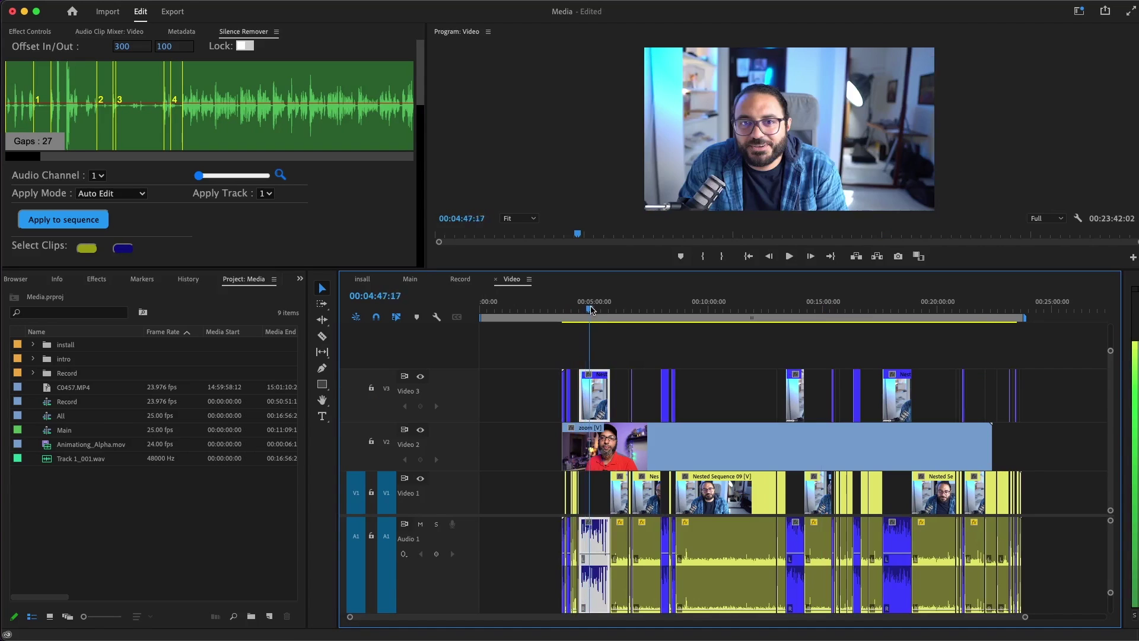
pyautogui.moveTo(590, 309); pyautogui.dragTo(665, 309)
pyautogui.press('space')
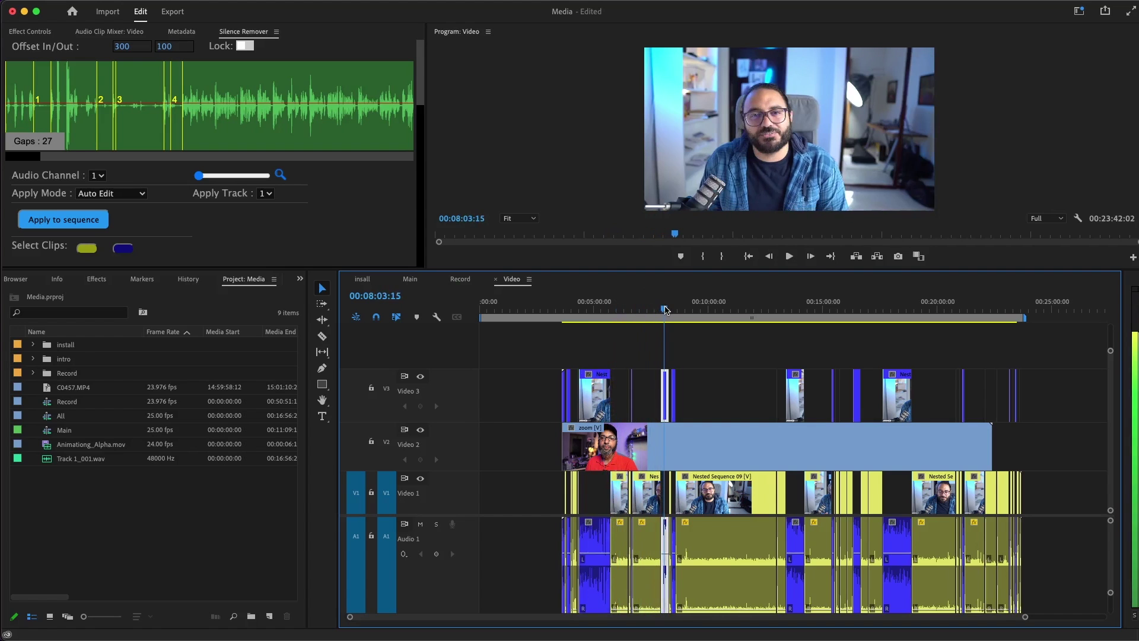
# Play the sequence from around 00:08:16 and scrub to about 00:13:45 to check the switches between the two speakers.
pyautogui.press('=')
pyautogui.press('=')
pyautogui.press('=')
pyautogui.click(819, 309)
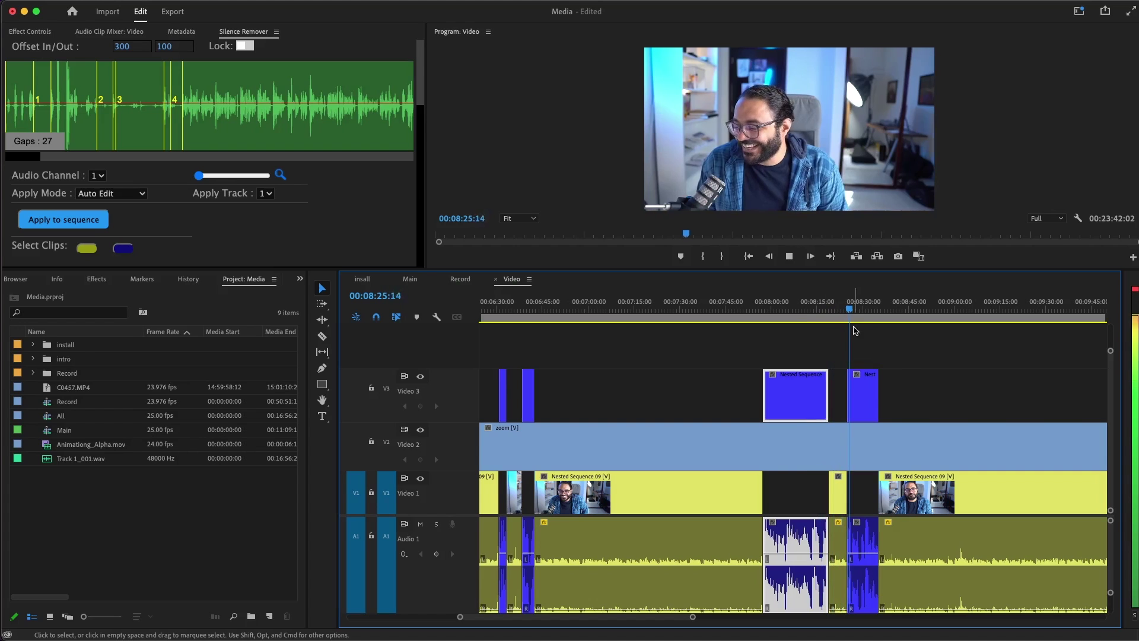
pyautogui.press('\\')
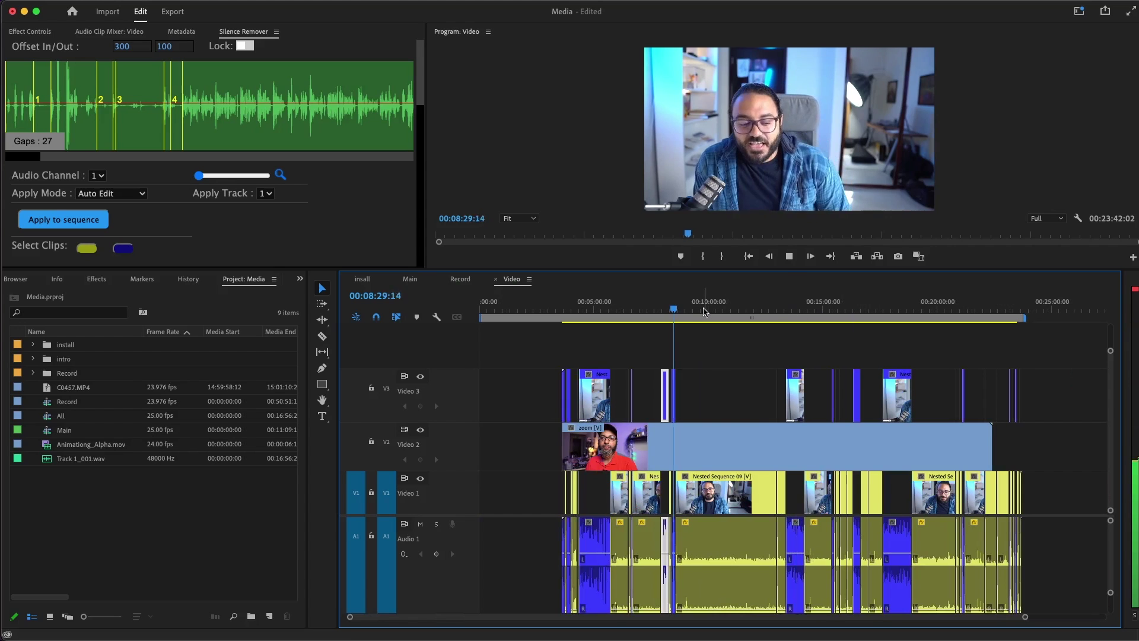
pyautogui.moveTo(765, 309); pyautogui.dragTo(794, 326)
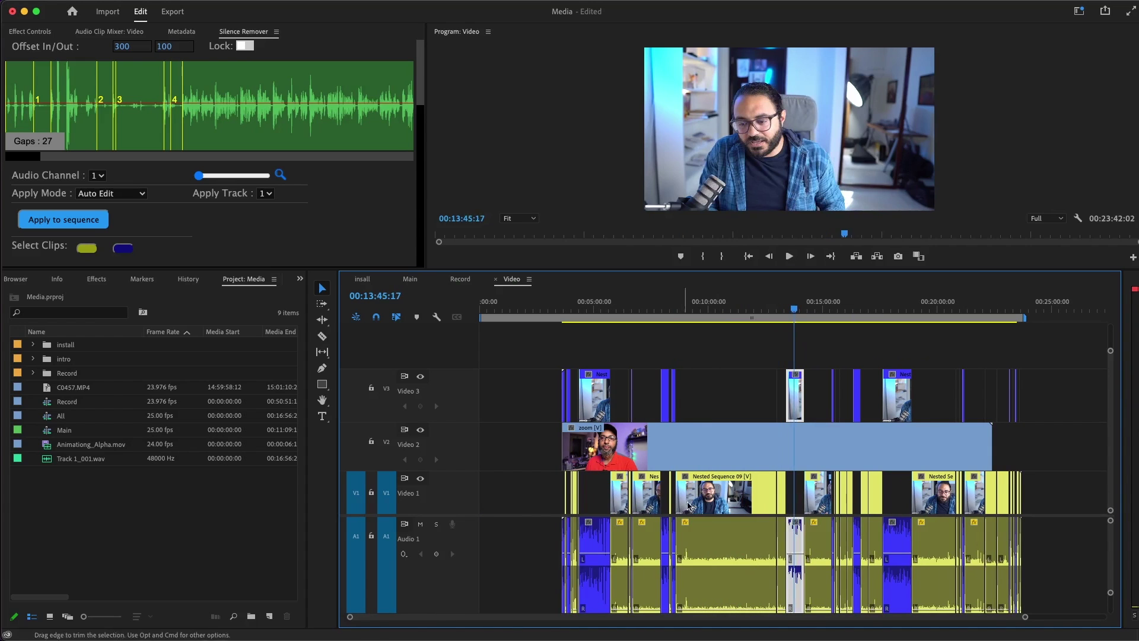
pyautogui.moveTo(516, 496); pyautogui.dragTo(1131, 498)
pyautogui.hscroll(3, 1032, 509)
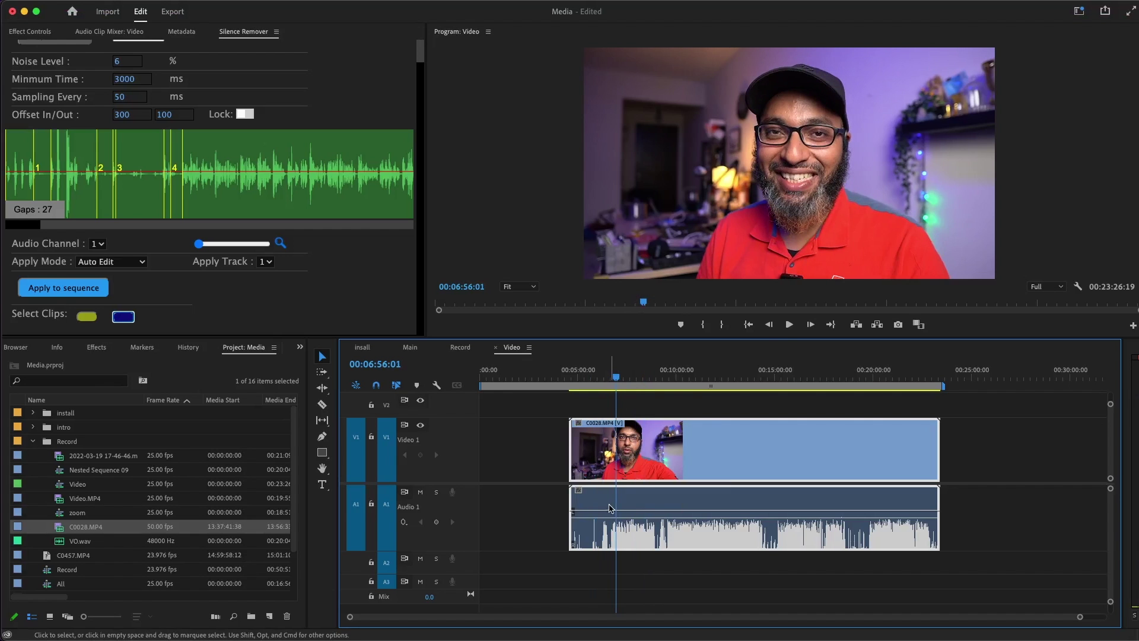
# Scrub the C0028.MP4 clip to about 00:07:44:22 and load C0028.mp3 into Silence Remover for analysis.
pyautogui.moveTo(618, 378); pyautogui.dragTo(632, 382)
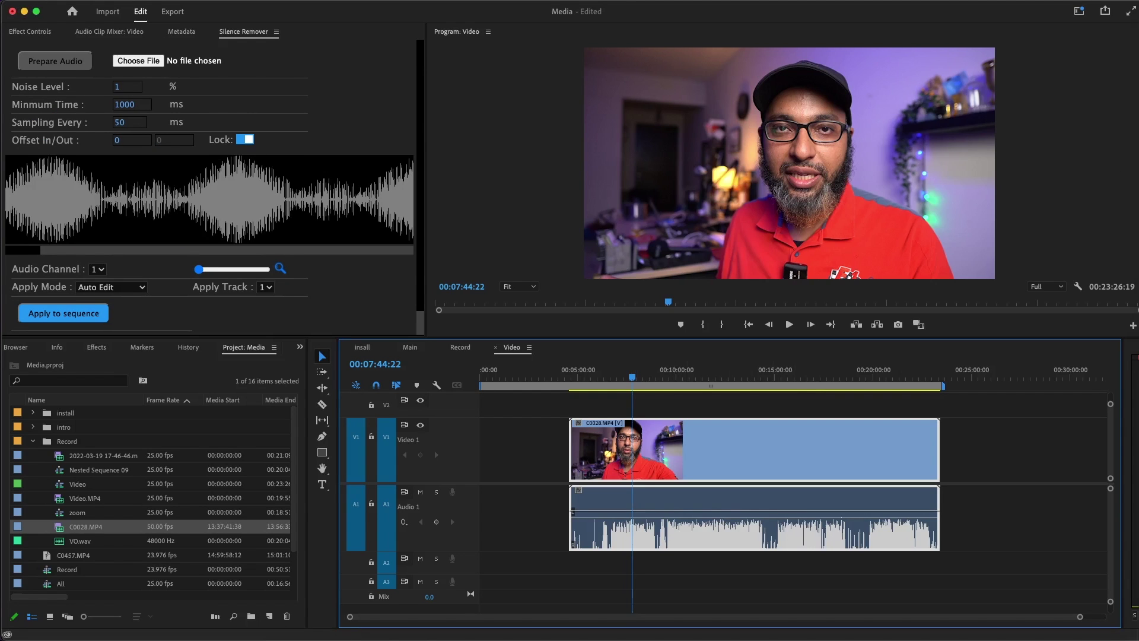
pyautogui.moveTo(1138, 178); pyautogui.dragTo(159, 71)
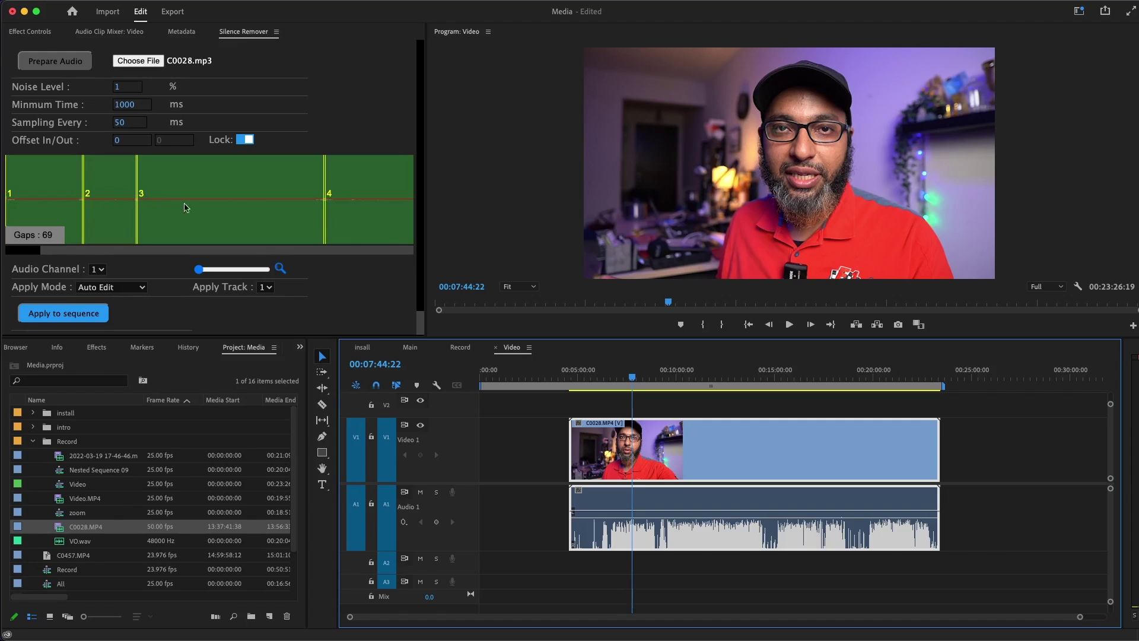
# Review the C0028.mp3 waveform on audio channel 2 and apply the detected gaps to the sequence in Auto Edit mode on track 1.
pyautogui.moveTo(19, 253); pyautogui.dragTo(67, 256)
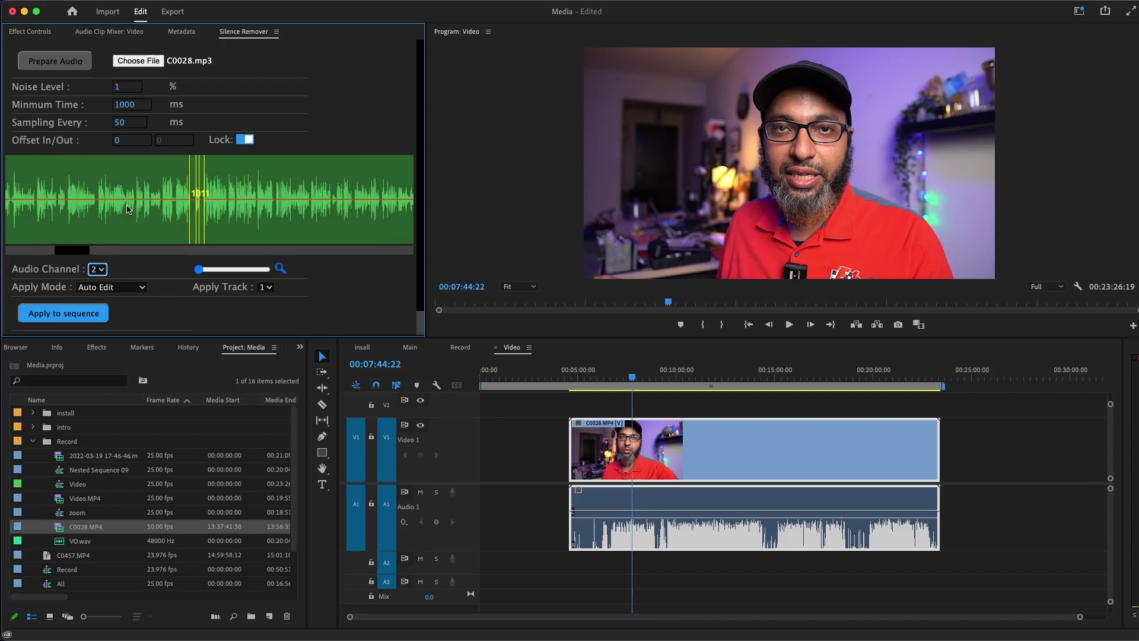
pyautogui.moveTo(68, 257); pyautogui.dragTo(99, 251)
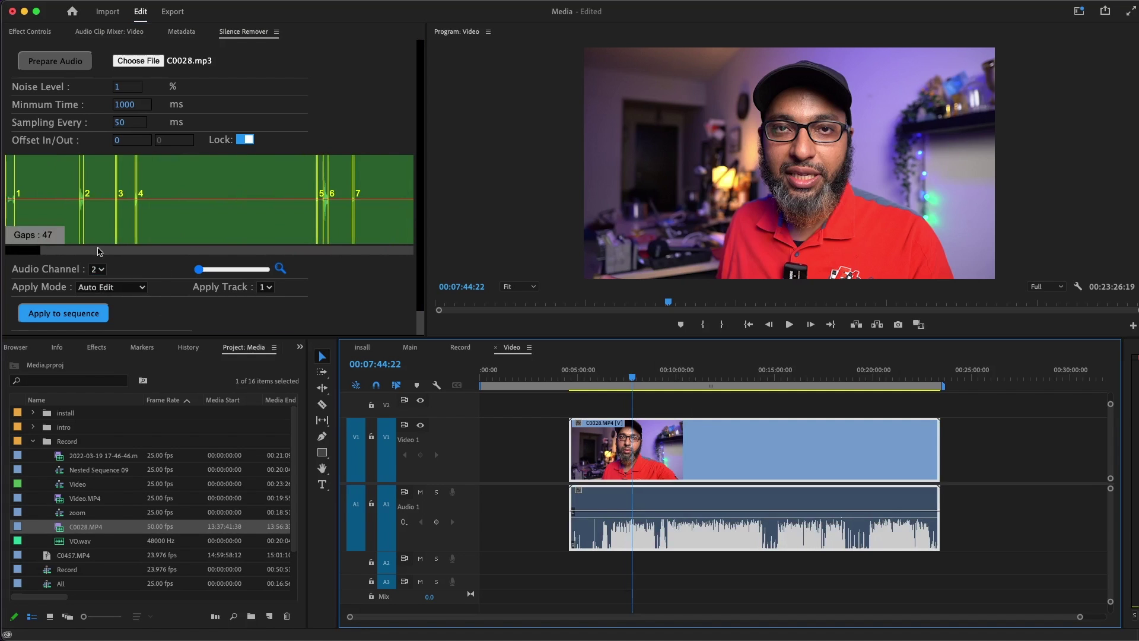
pyautogui.click(76, 316)
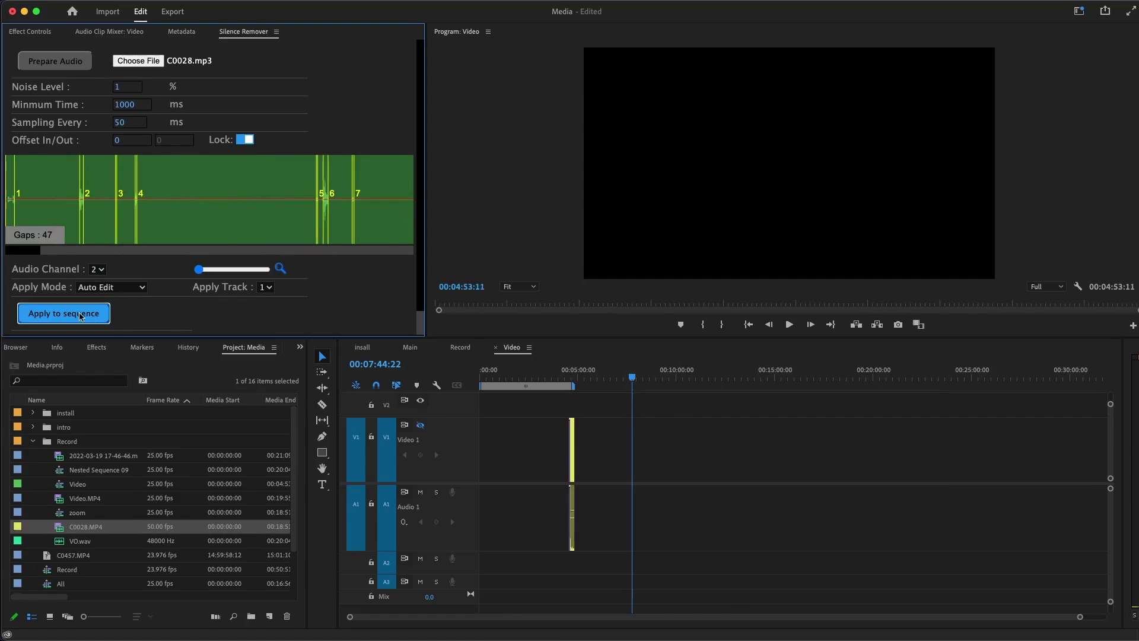